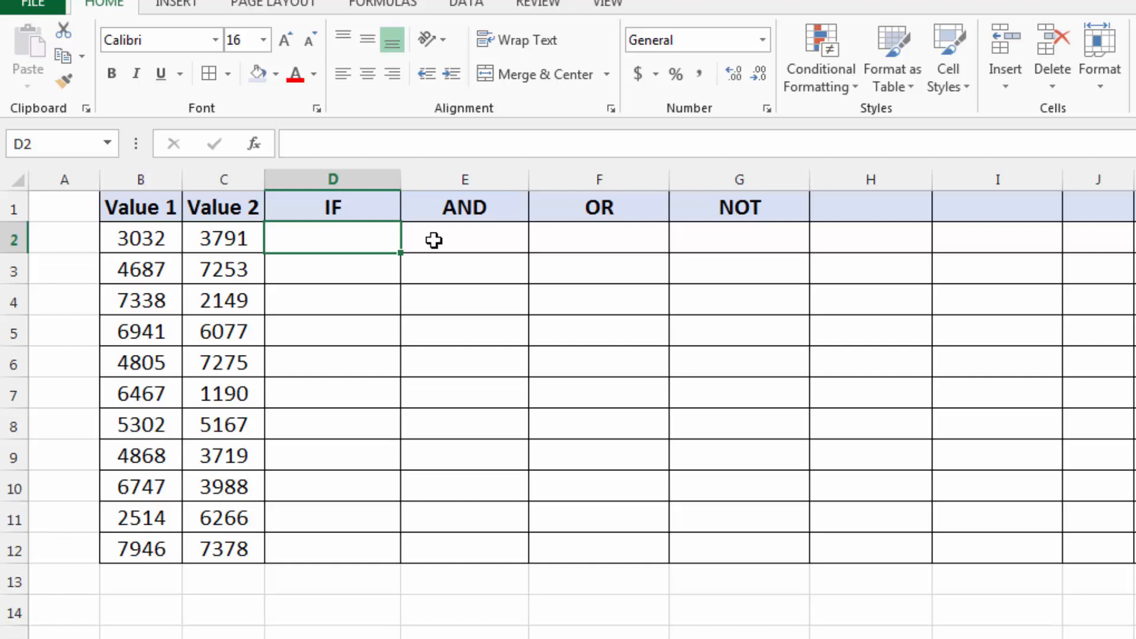
Enter an IF formula in D2 that tests whether B2 is greater than 4000, leaving the value-if-true argument empty: =IF(B2>4000,)
text(=if)
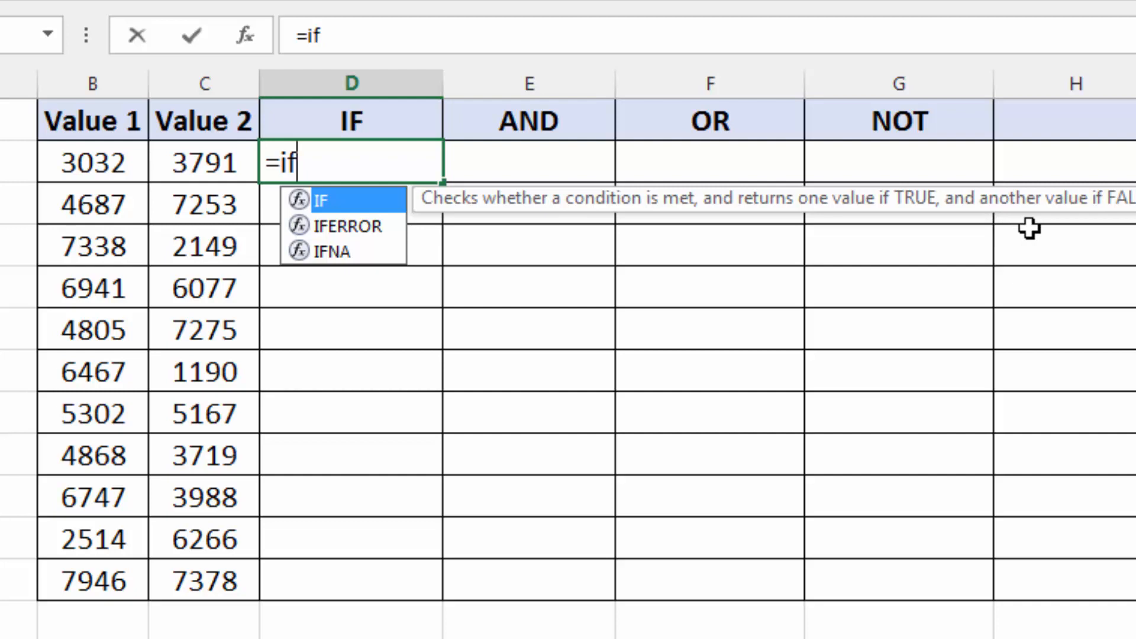
text(()
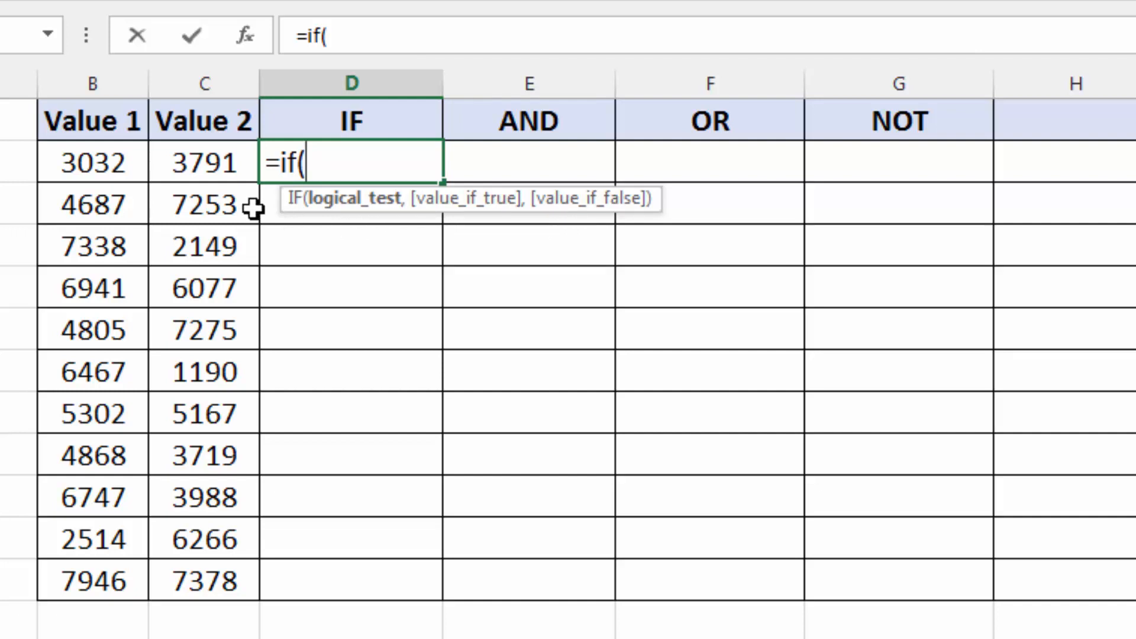
click(85, 163)
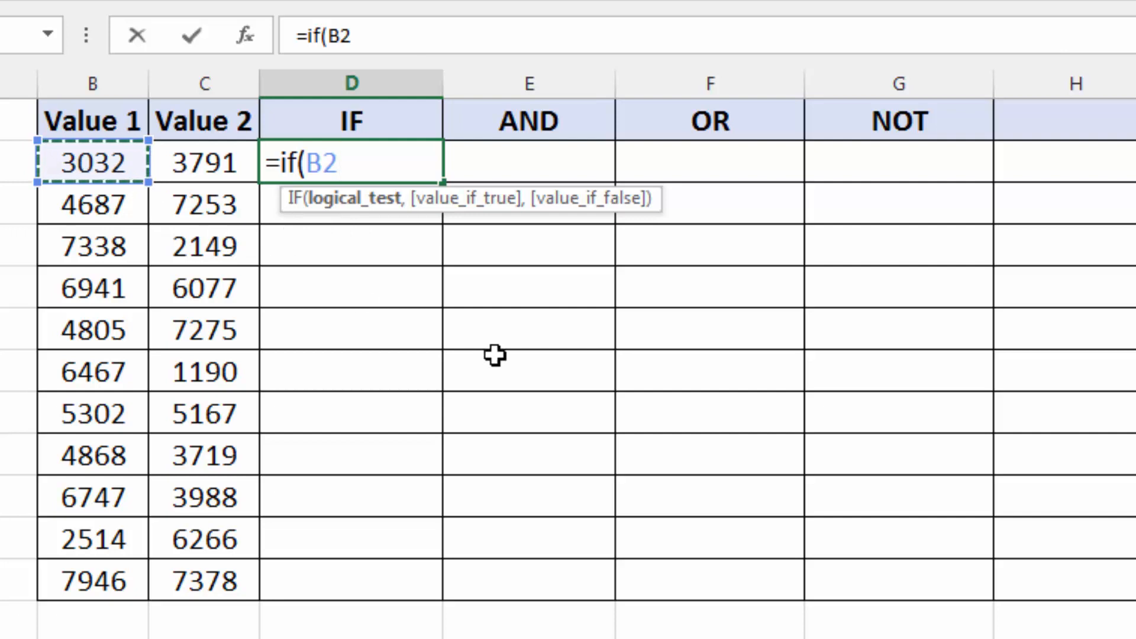
text(>)
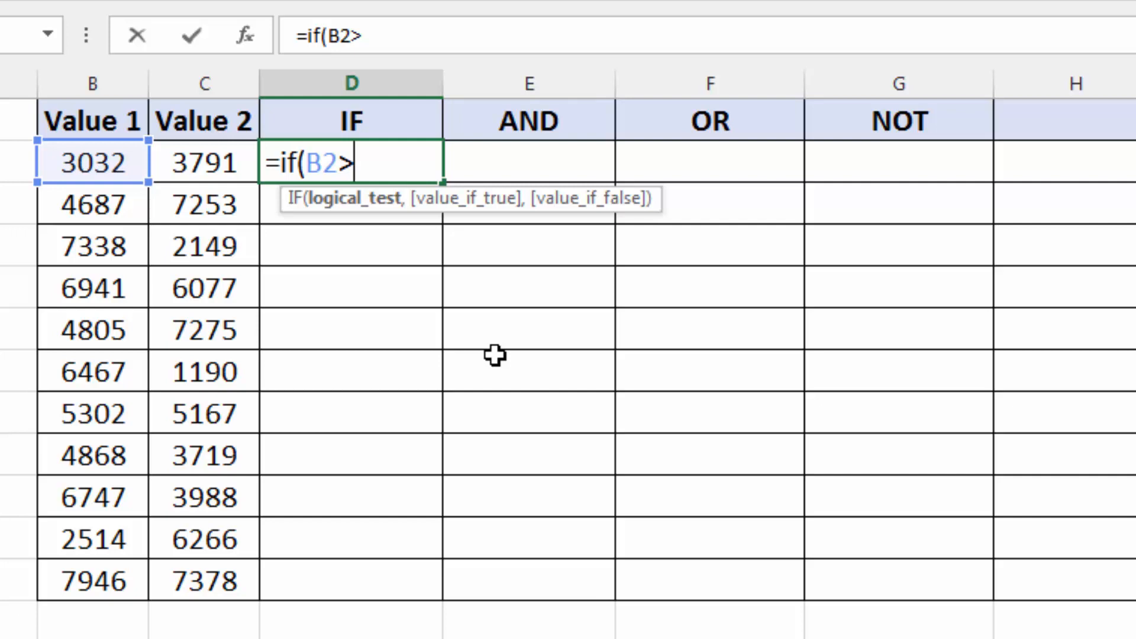
text(2000)
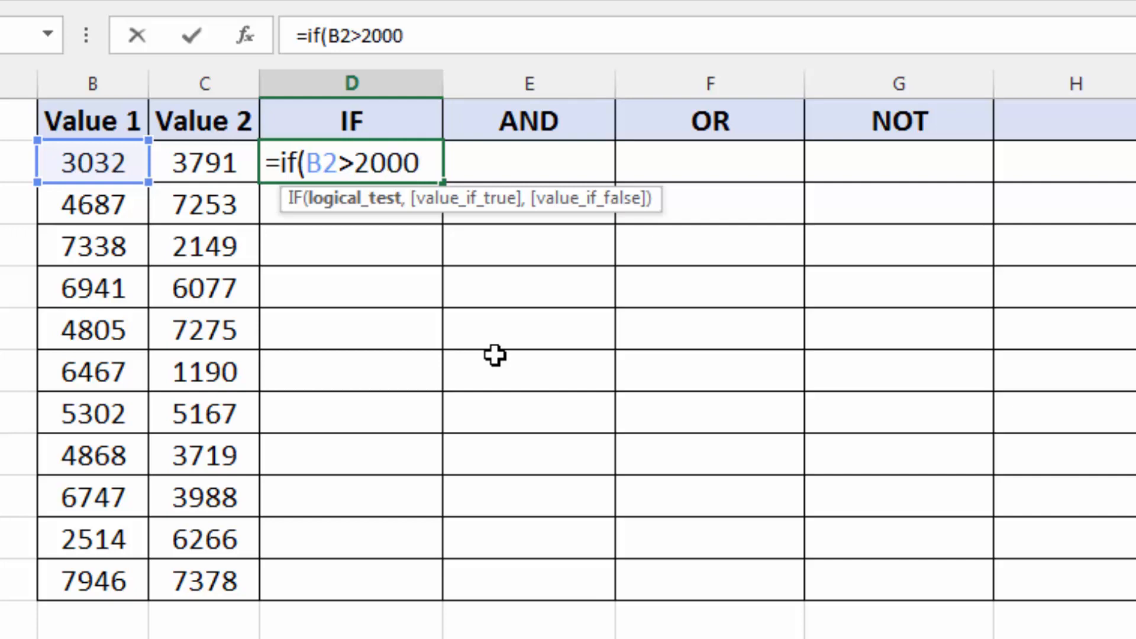
key(BackSpace)
key(BackSpace)
key(BackSpace)
key(BackSpace)
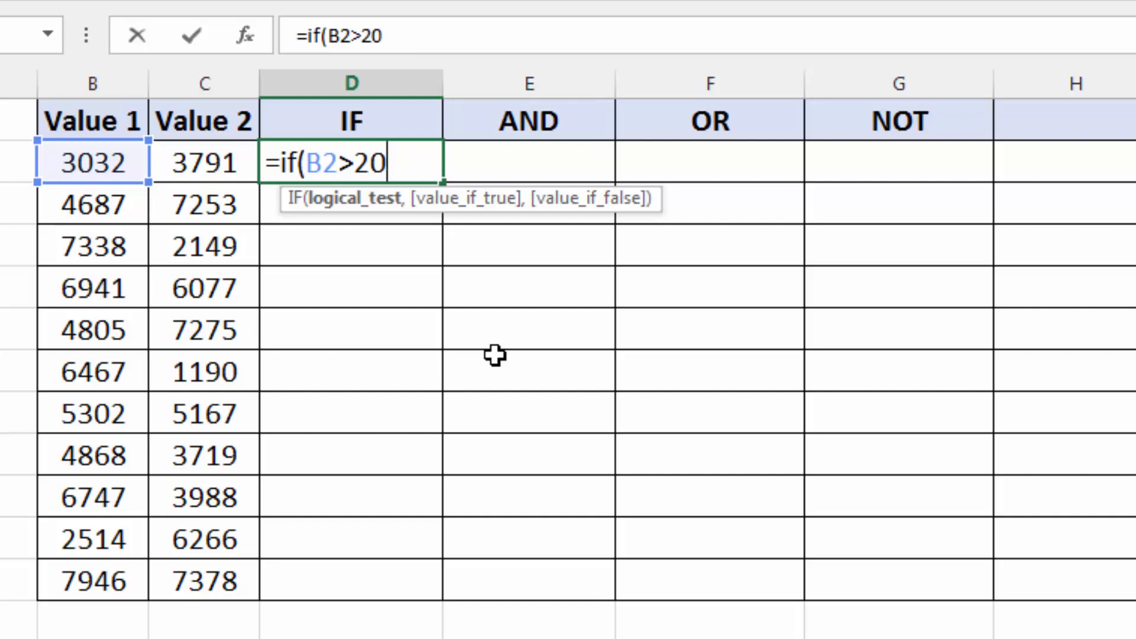
text(4000)
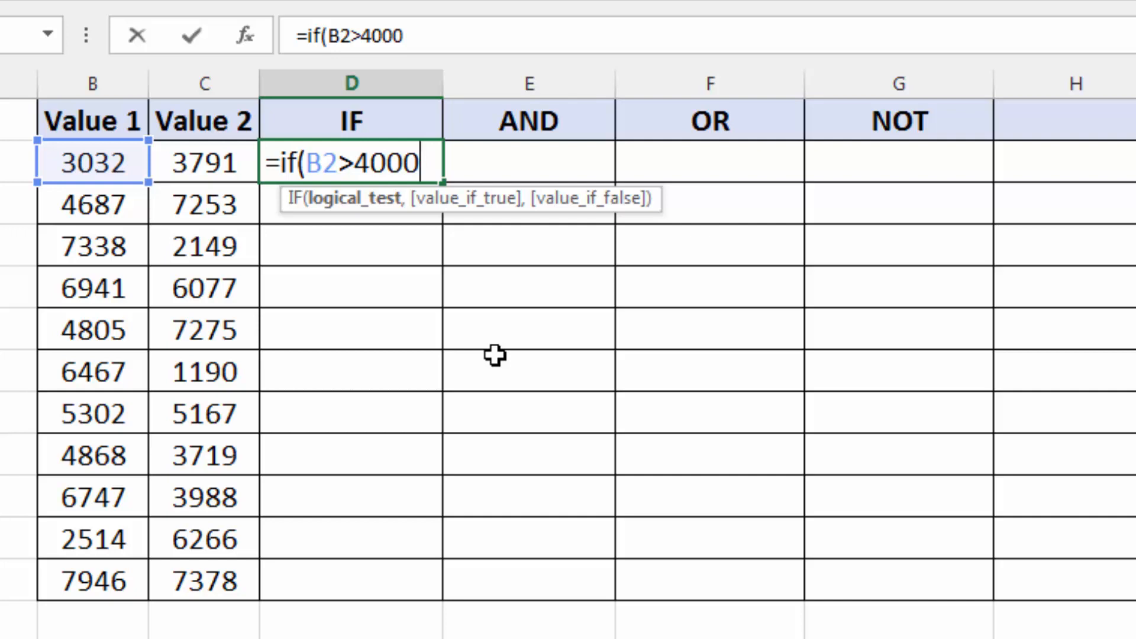
text(,))
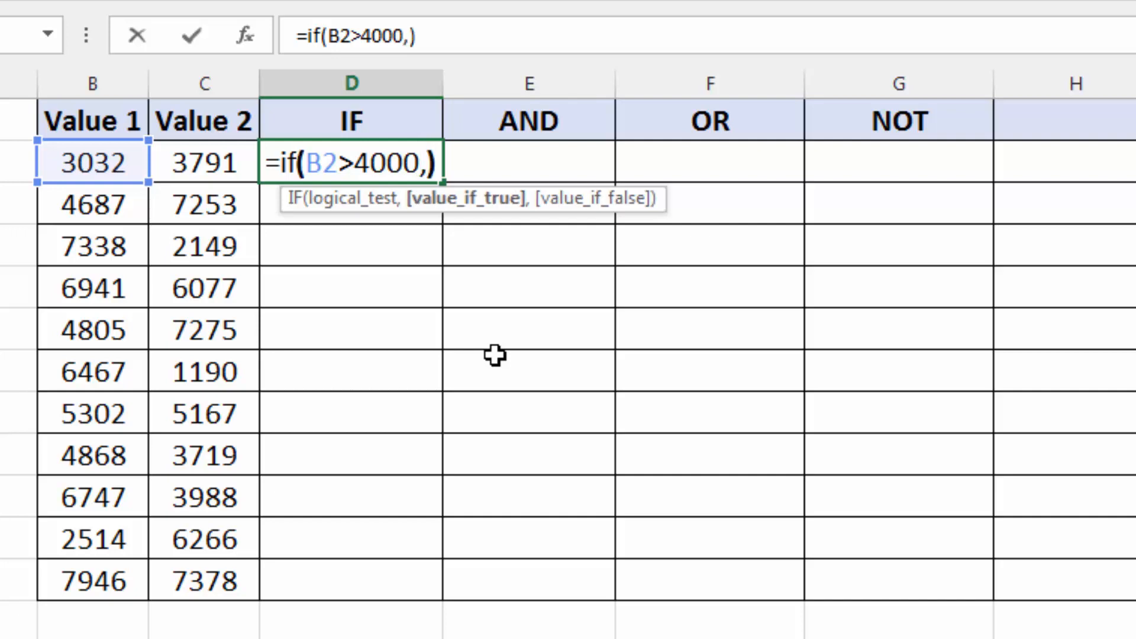
key(Return)
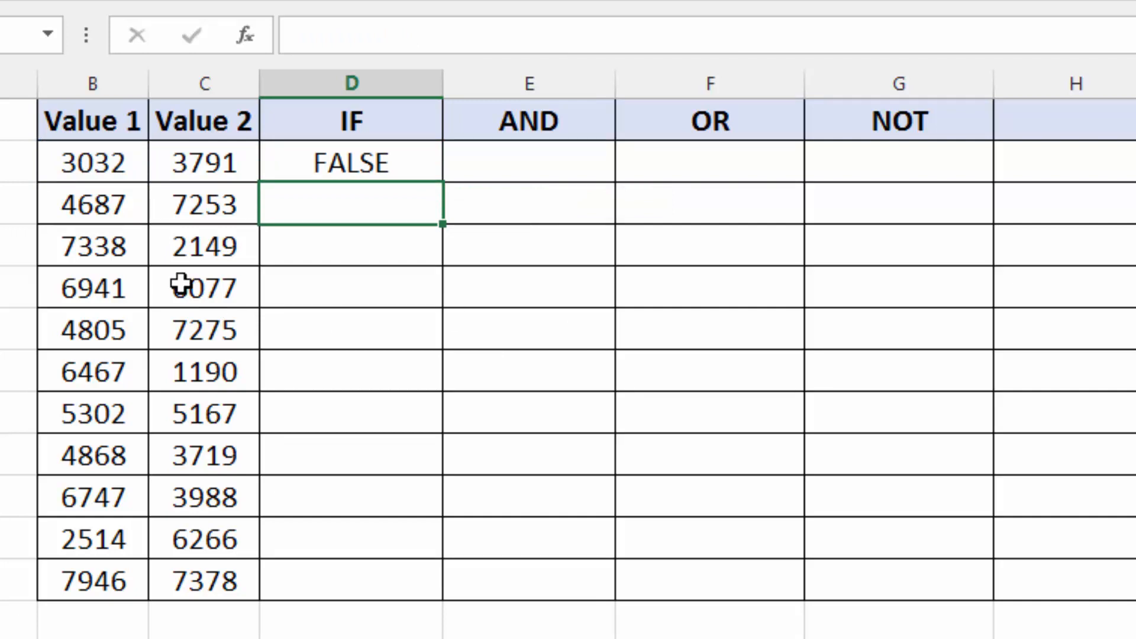
Copy the IF formula from D2 down through D12 and check the filled cells against Value 1
click(96, 163)
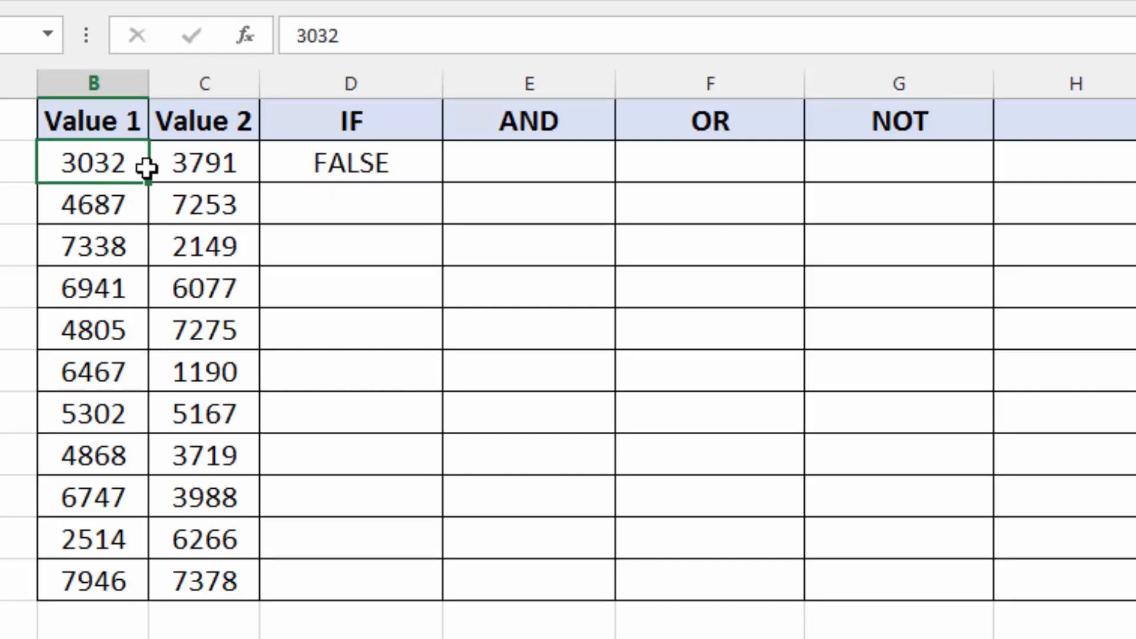
click(325, 166)
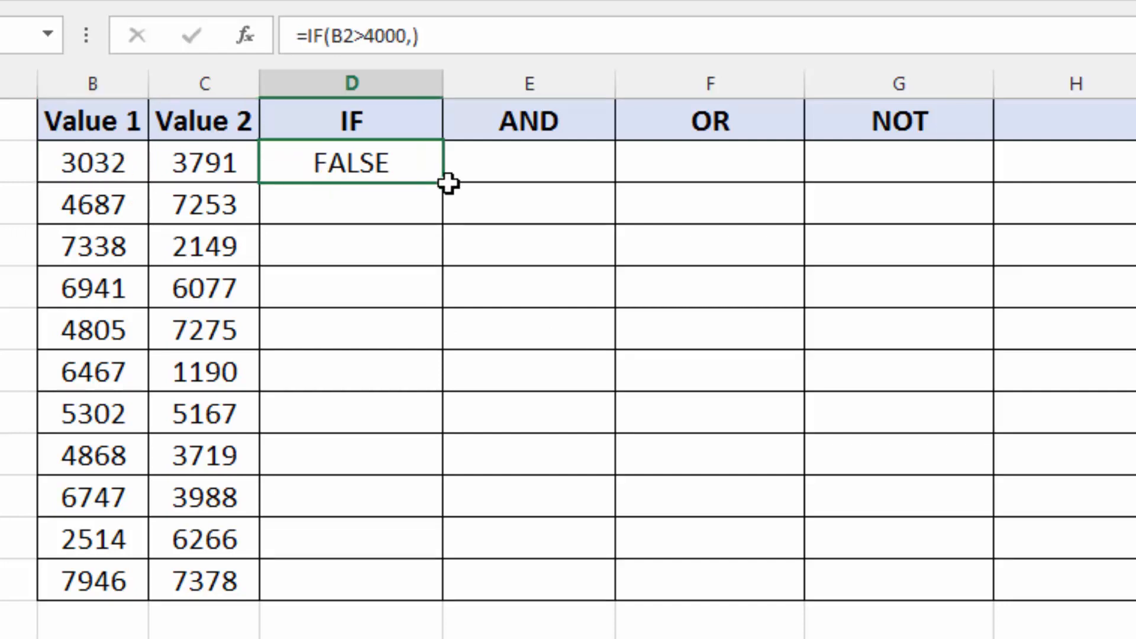
drag(448, 183, 455, 600)
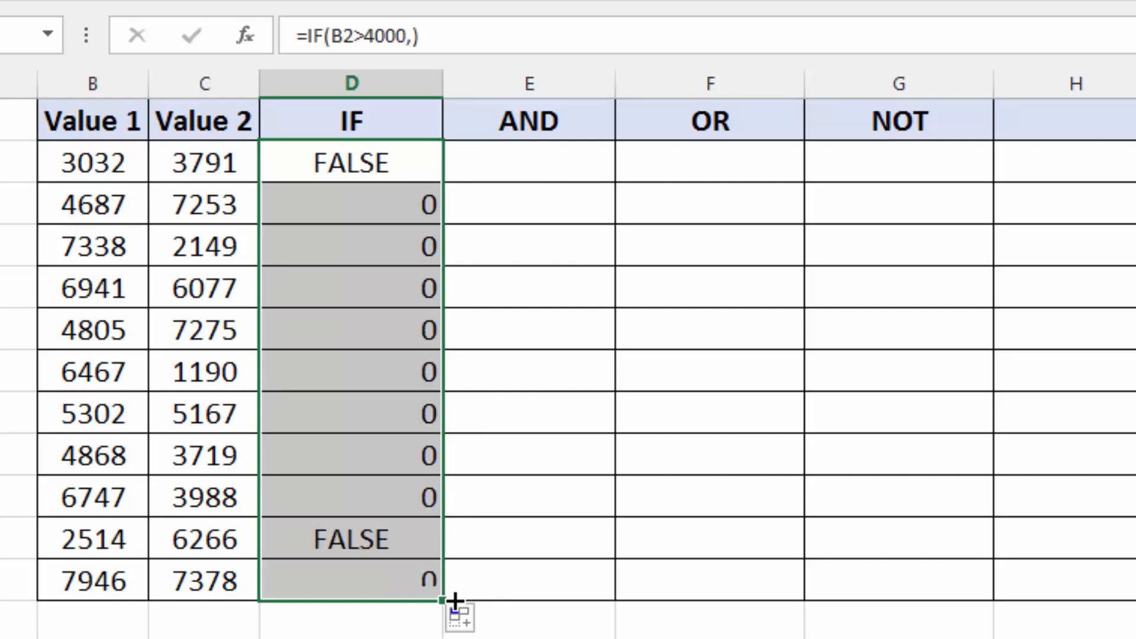
click(367, 216)
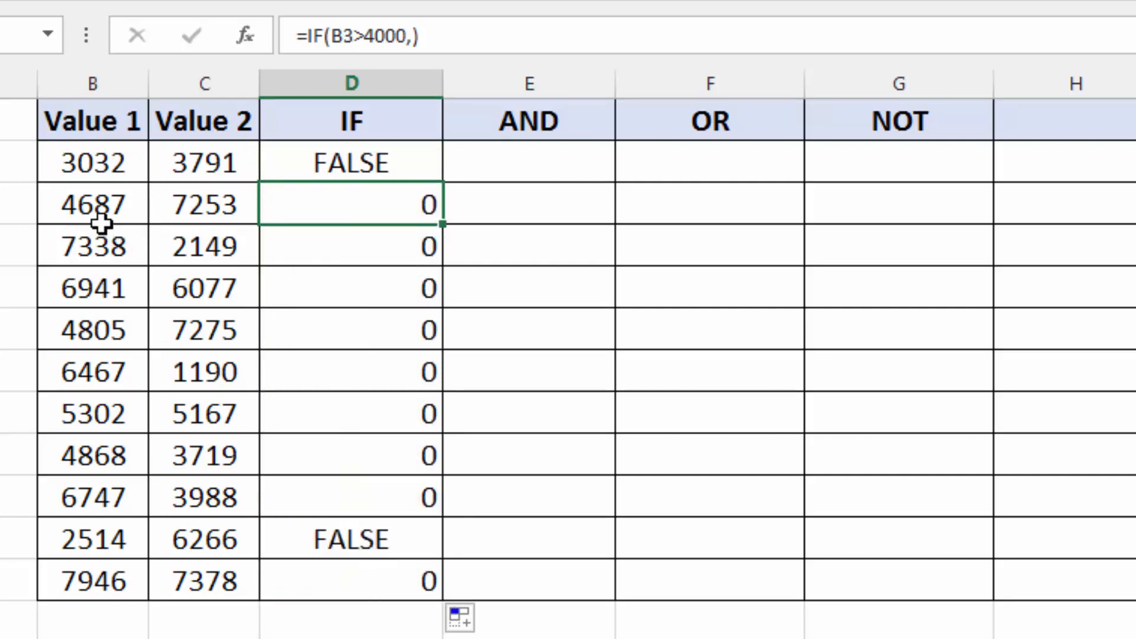
drag(393, 200, 388, 507)
click(385, 539)
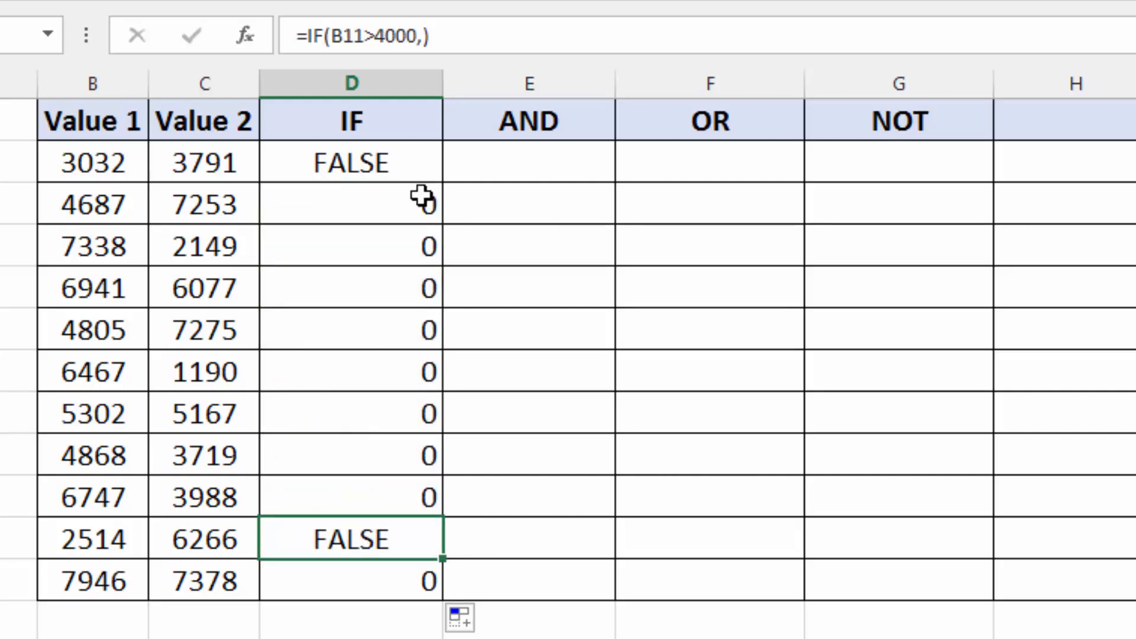
click(398, 164)
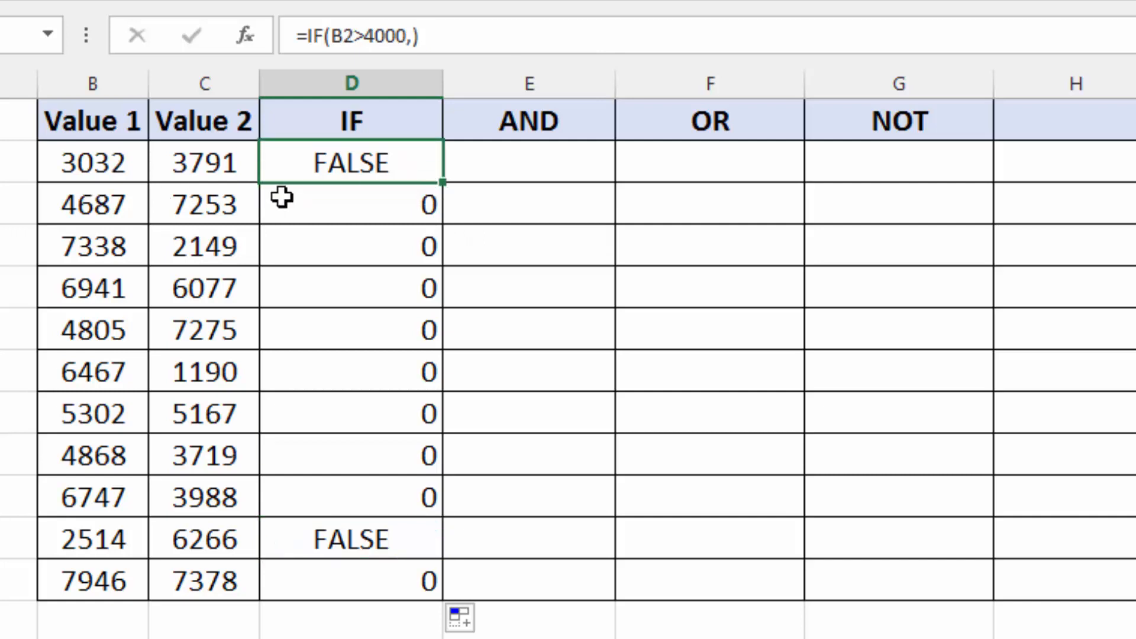
click(346, 200)
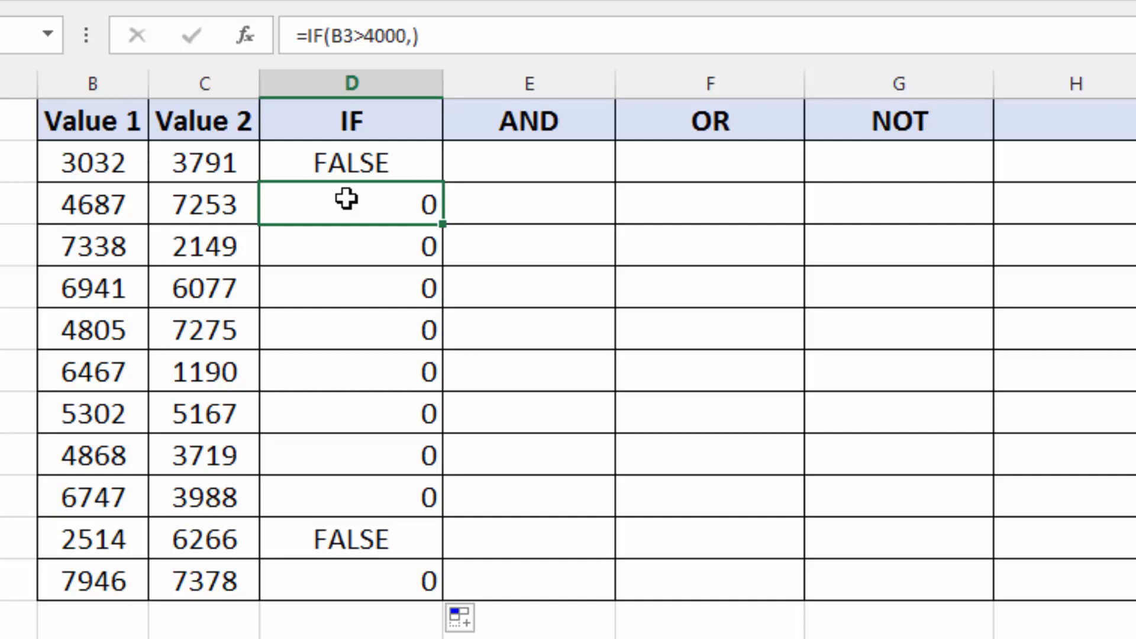
double_click(346, 200)
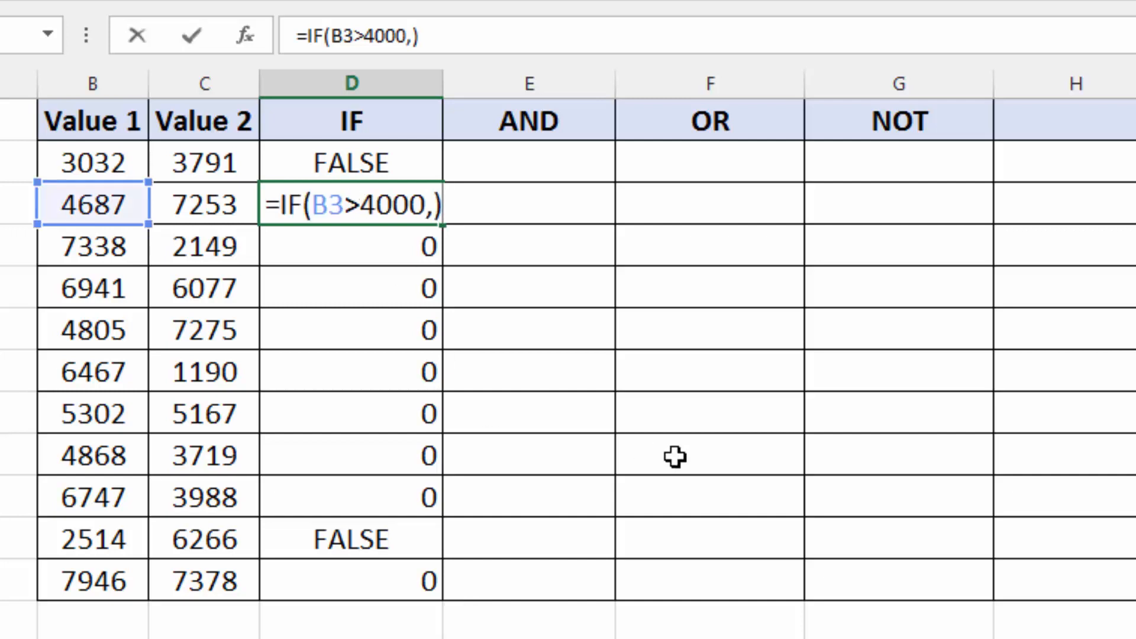
key(BackSpace)
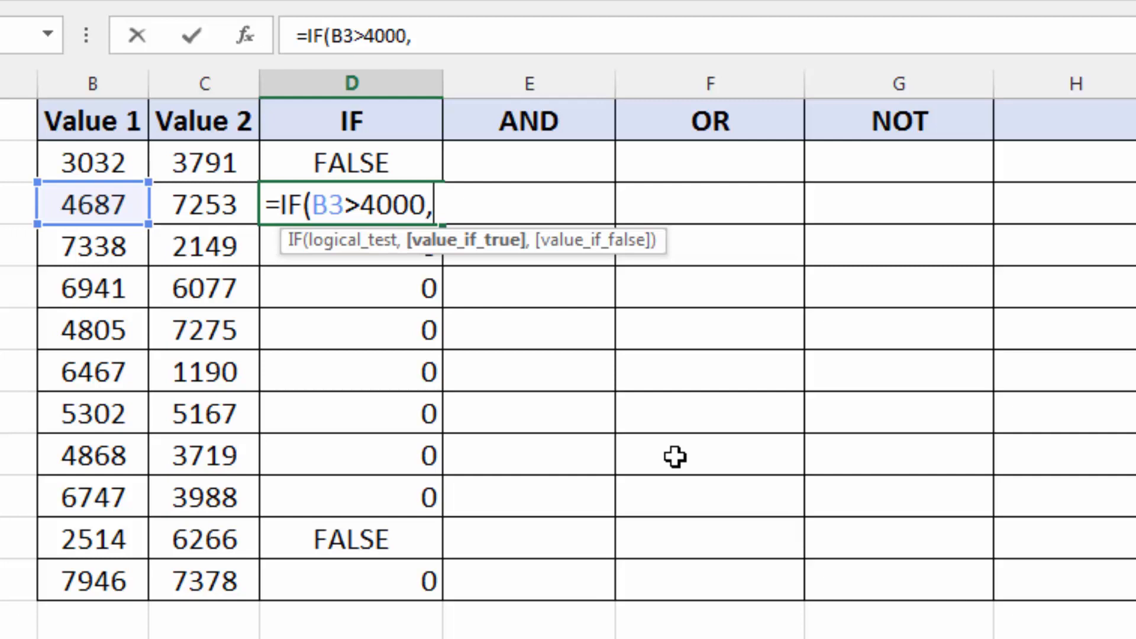
key(ctrl+Return)
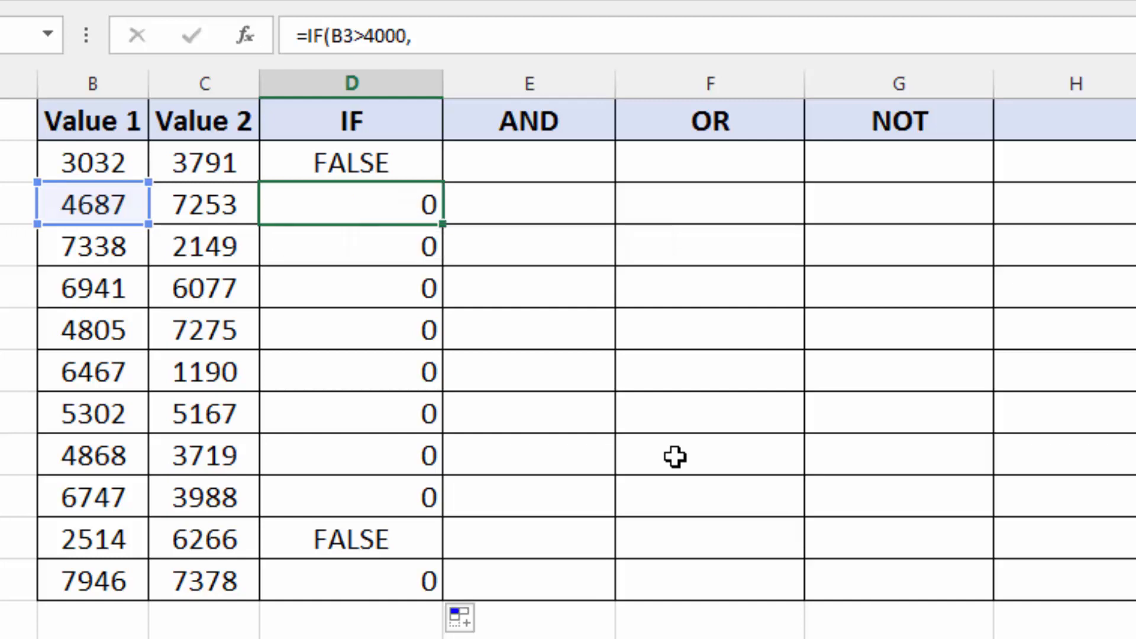
Extend the IF formula in D2 to return "Yes" when true and "No" when false: =IF(B2>4000,"Yes","No")
key(Up)
key(F2)
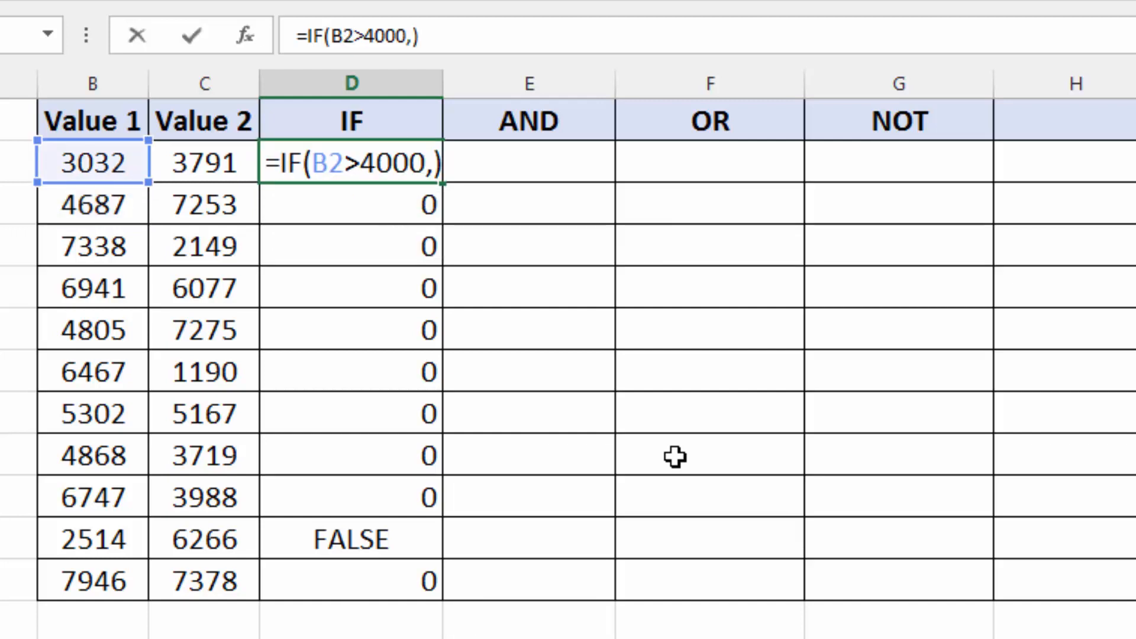
key(BackSpace)
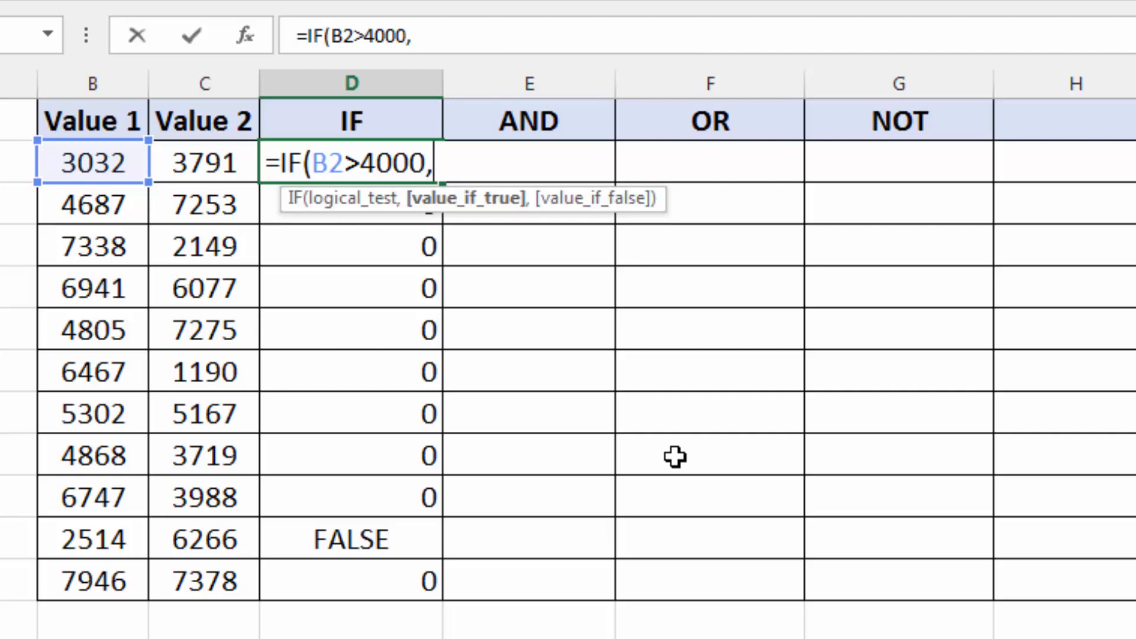
text("Y)
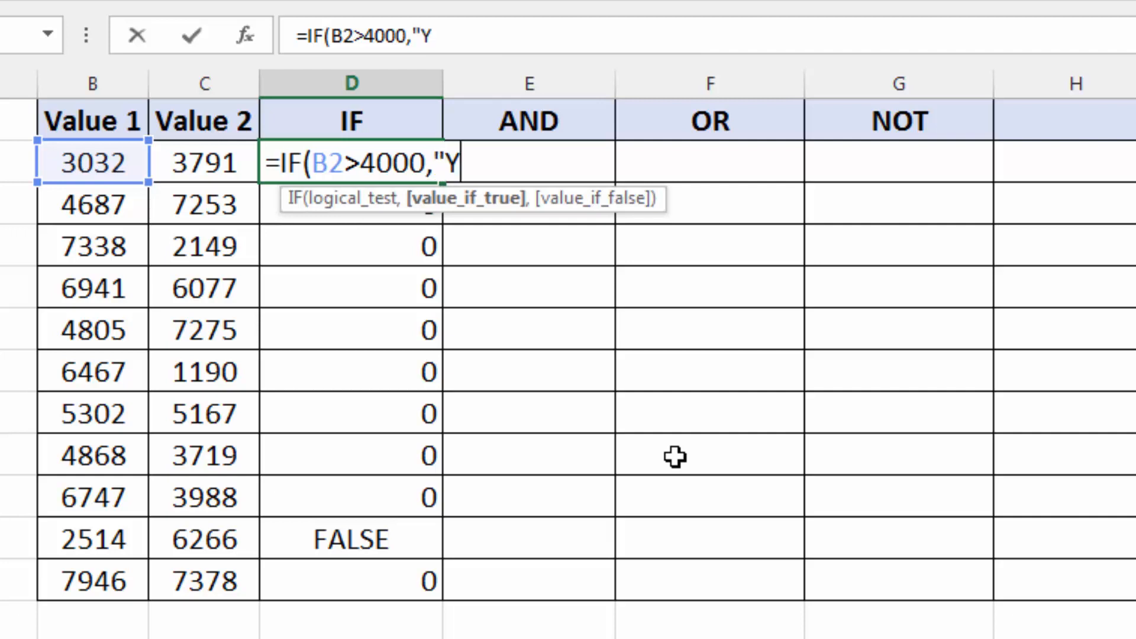
text(es")
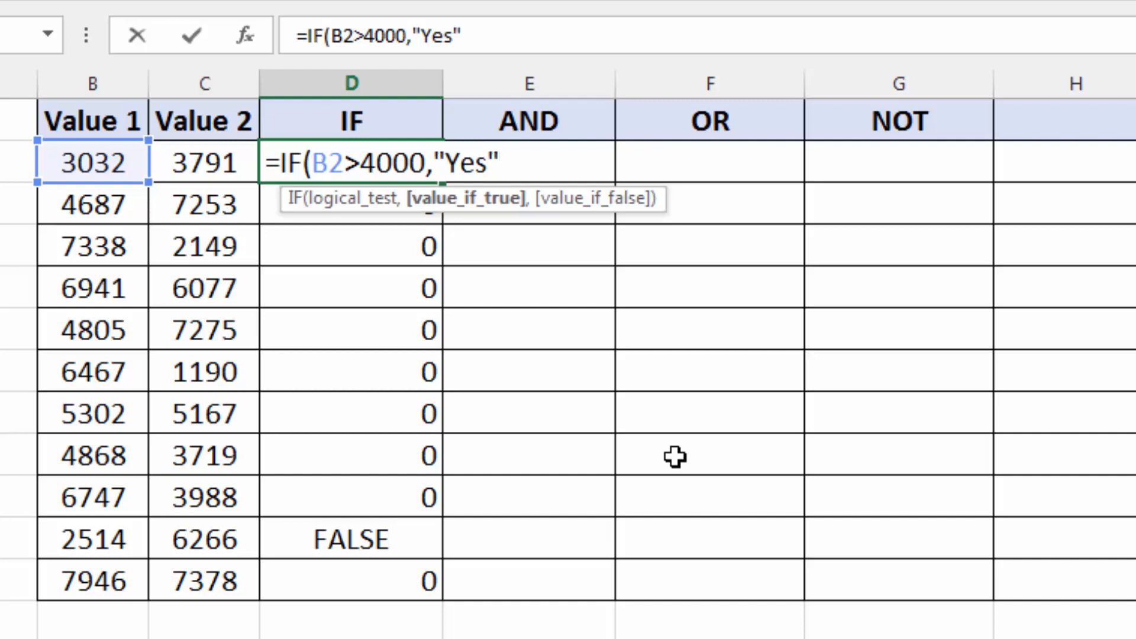
text(,)
text("N)
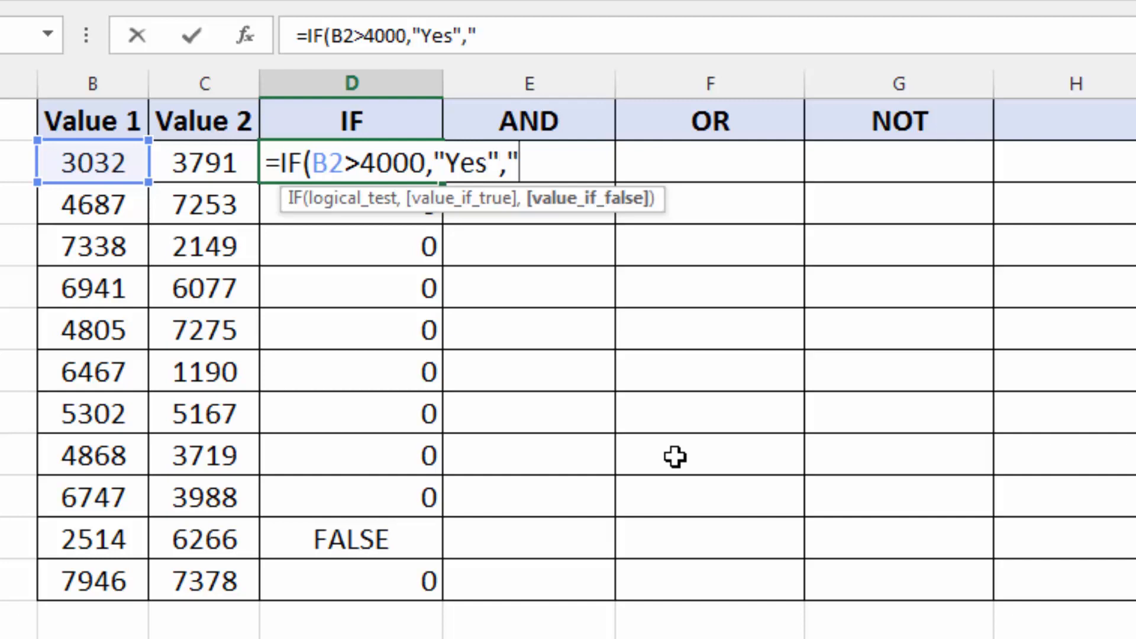
text(o")
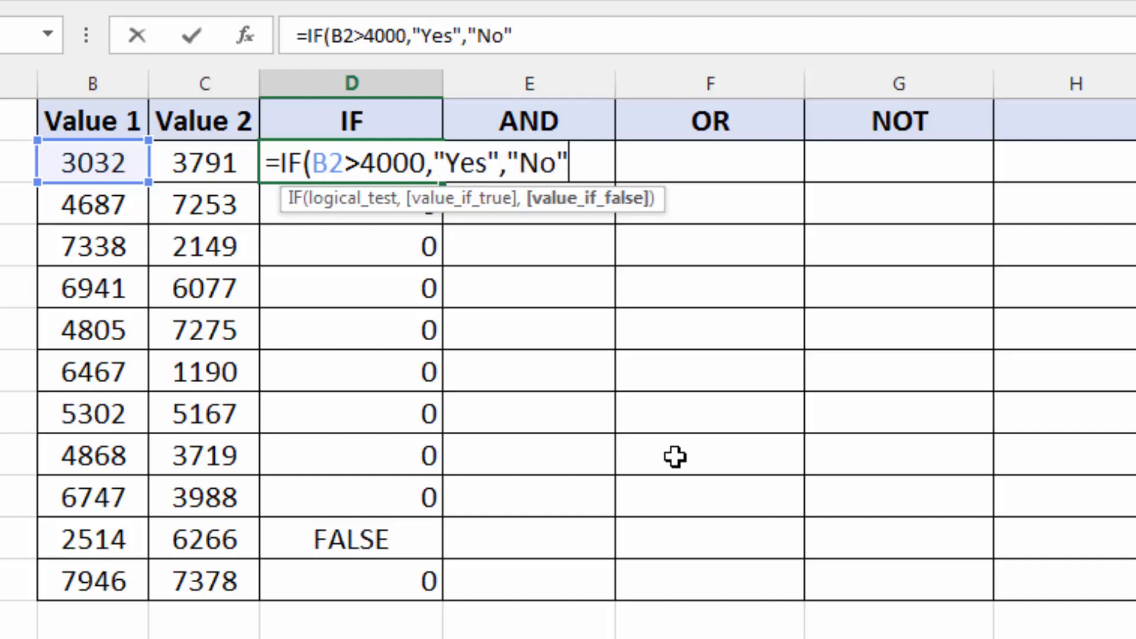
text())
key(Return)
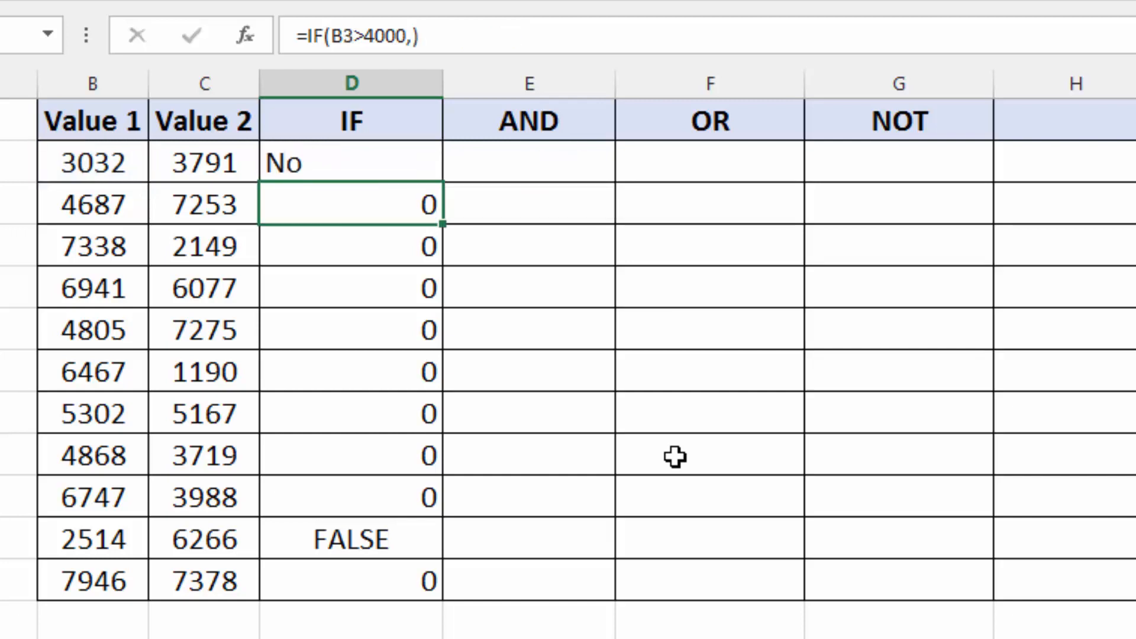
Copy the Yes/No formula from D2 down through D12 and check the filled cells
click(377, 172)
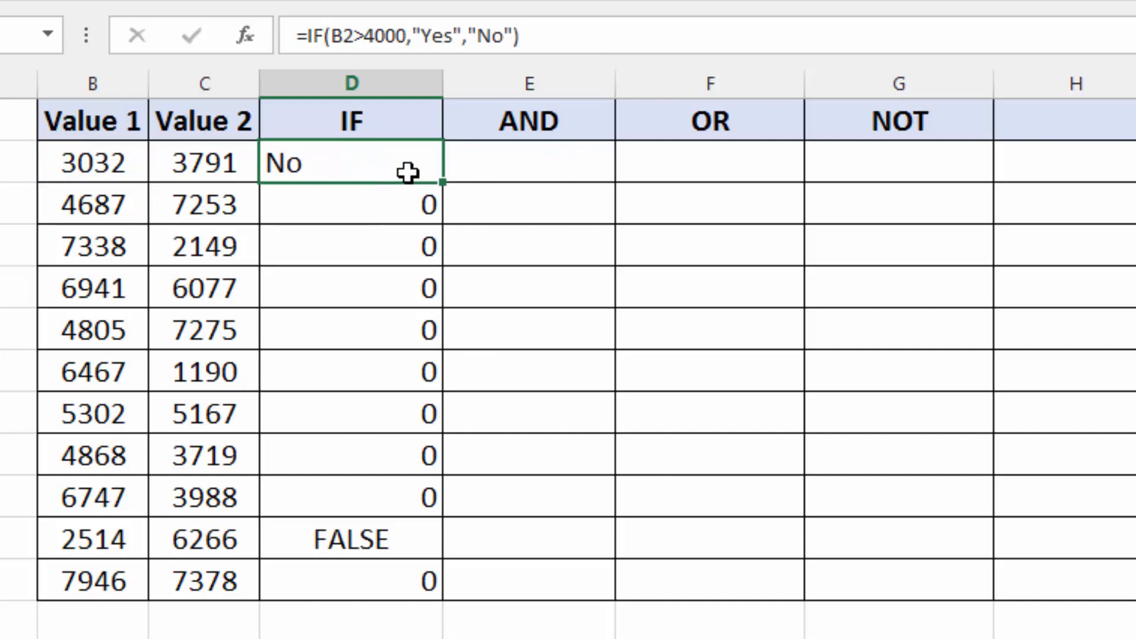
drag(444, 185, 421, 596)
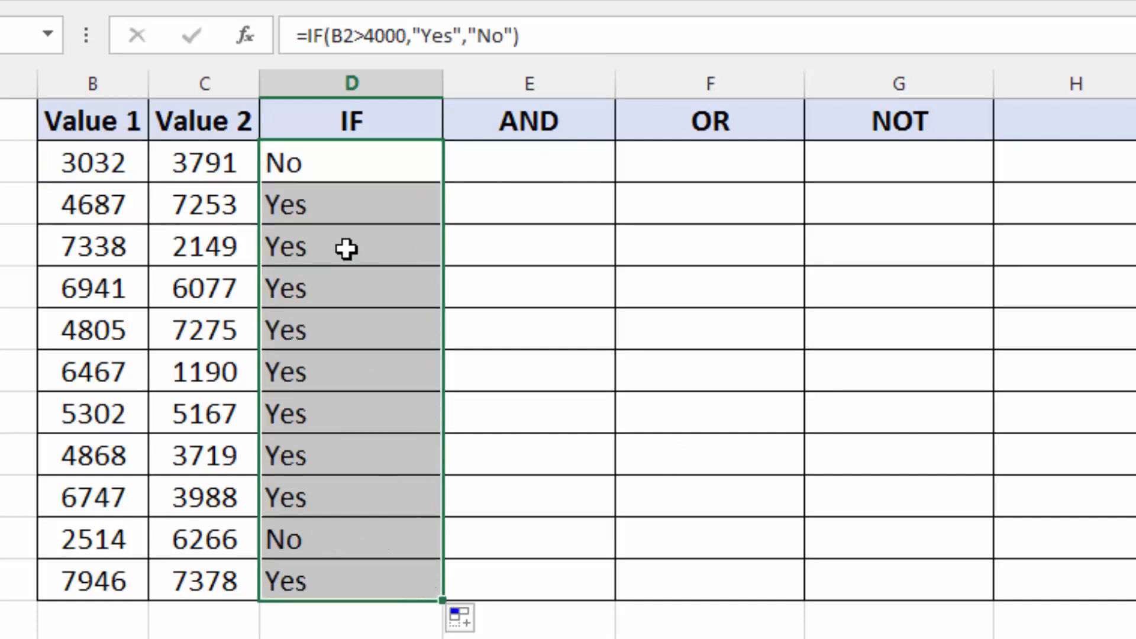
click(342, 213)
click(342, 239)
click(343, 271)
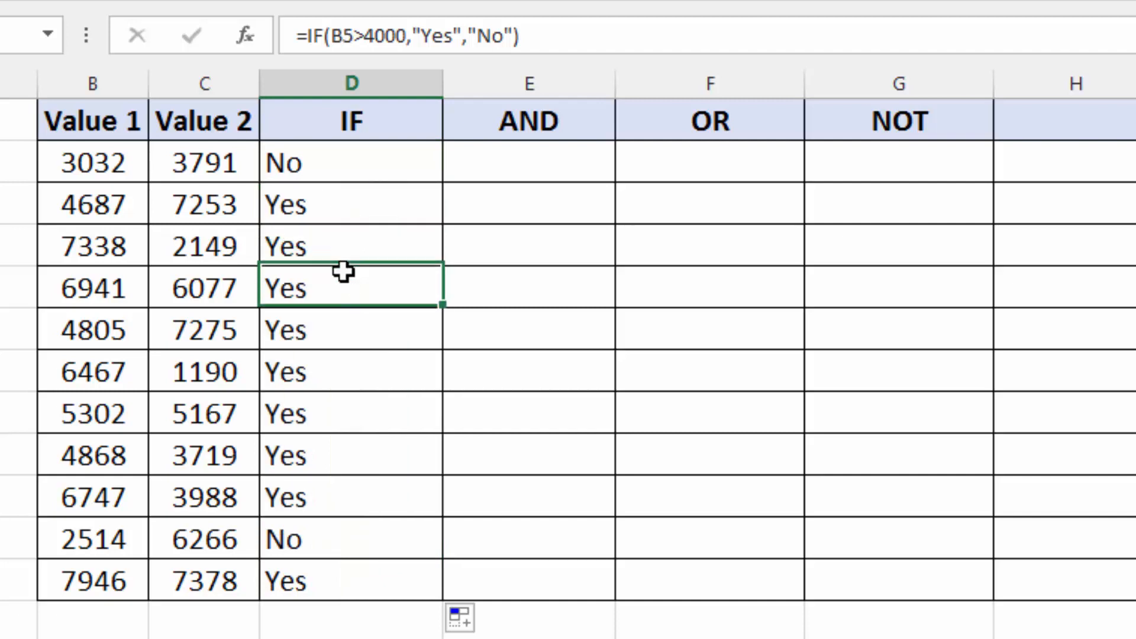
click(352, 402)
click(349, 456)
click(347, 500)
click(346, 545)
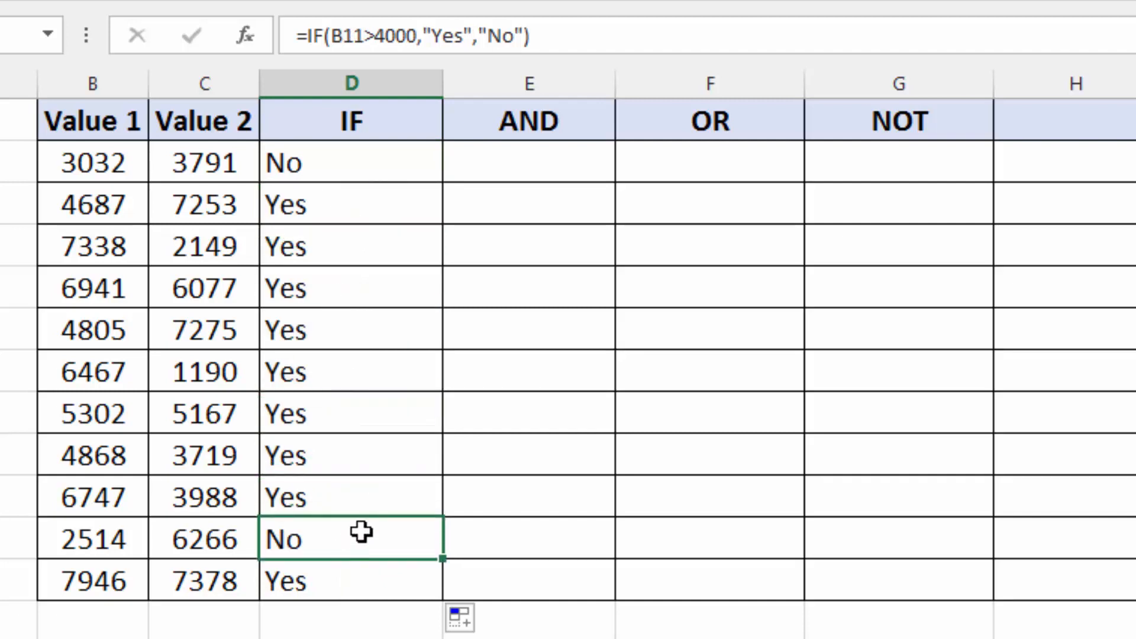
Replace the value-if-true text in D2's IF formula with "Over Budget"
click(387, 169)
key(F2)
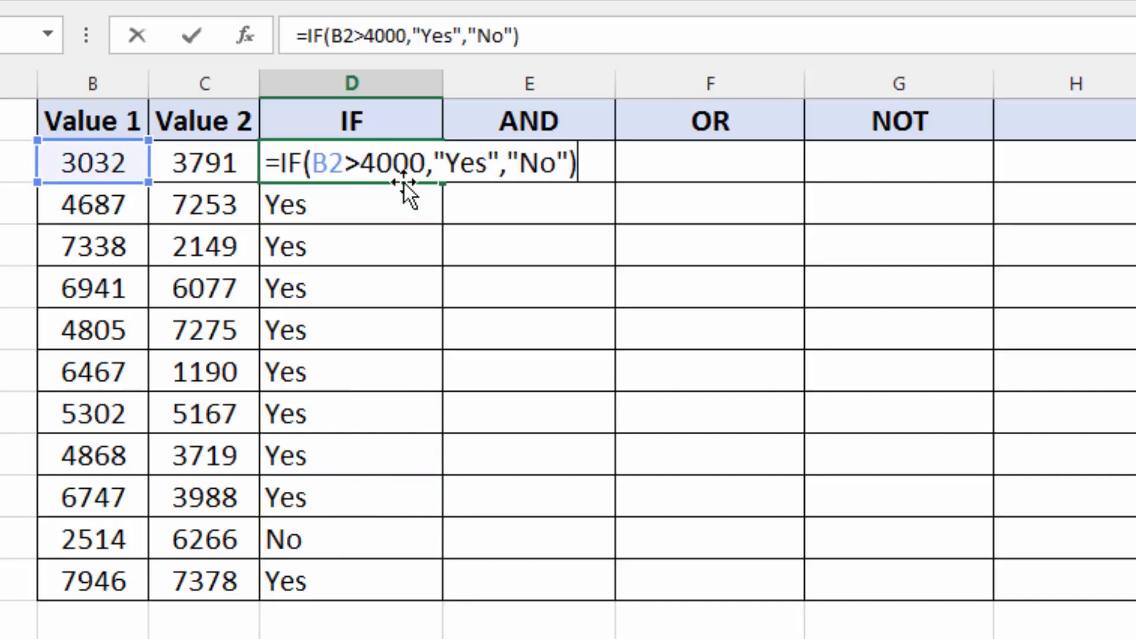
click(485, 171)
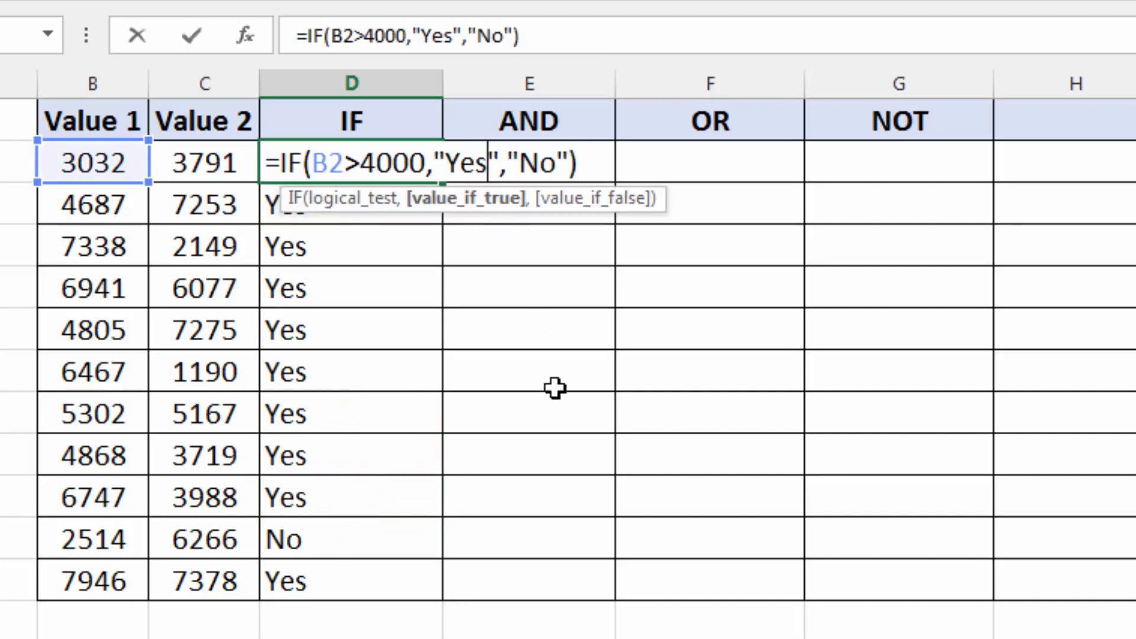
key(BackSpace)
key(BackSpace)
key(BackSpace)
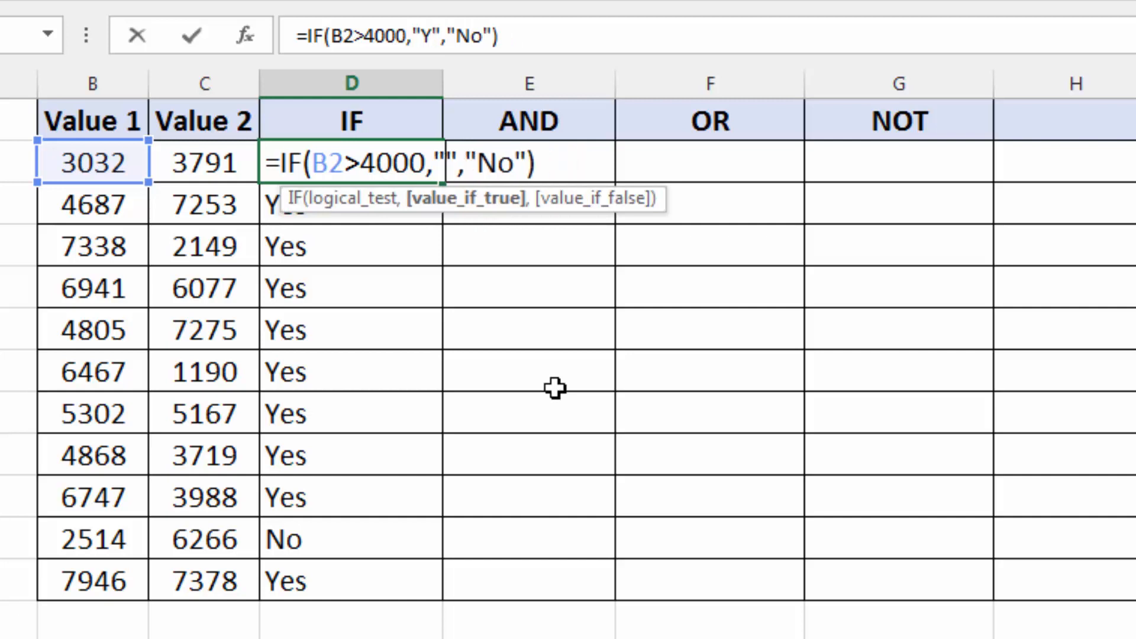
text(Over)
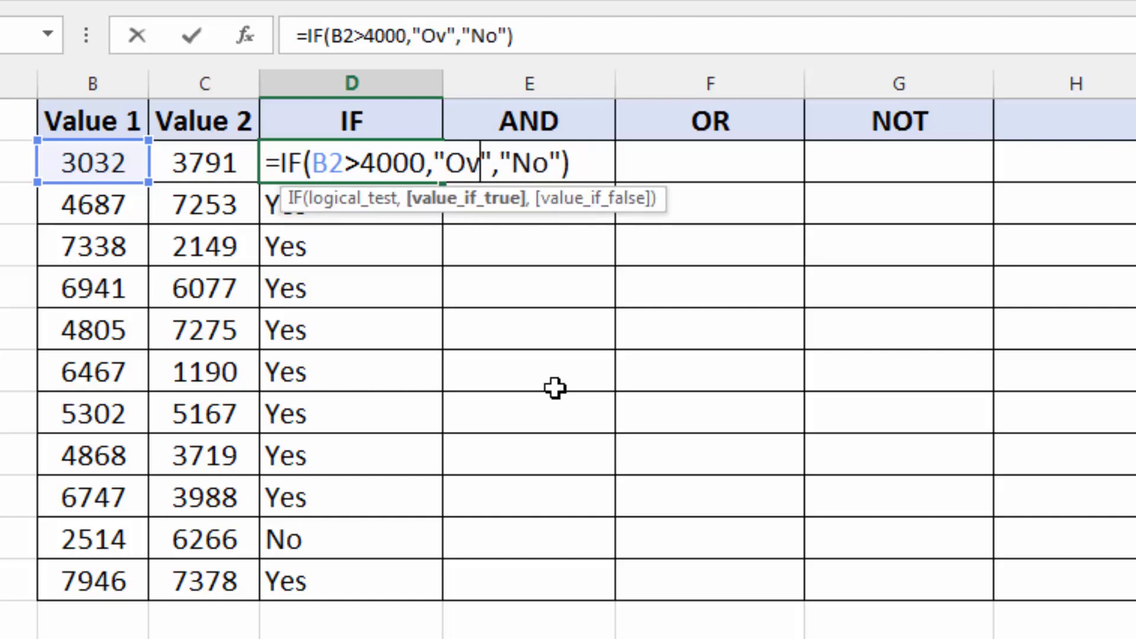
text( Budget)
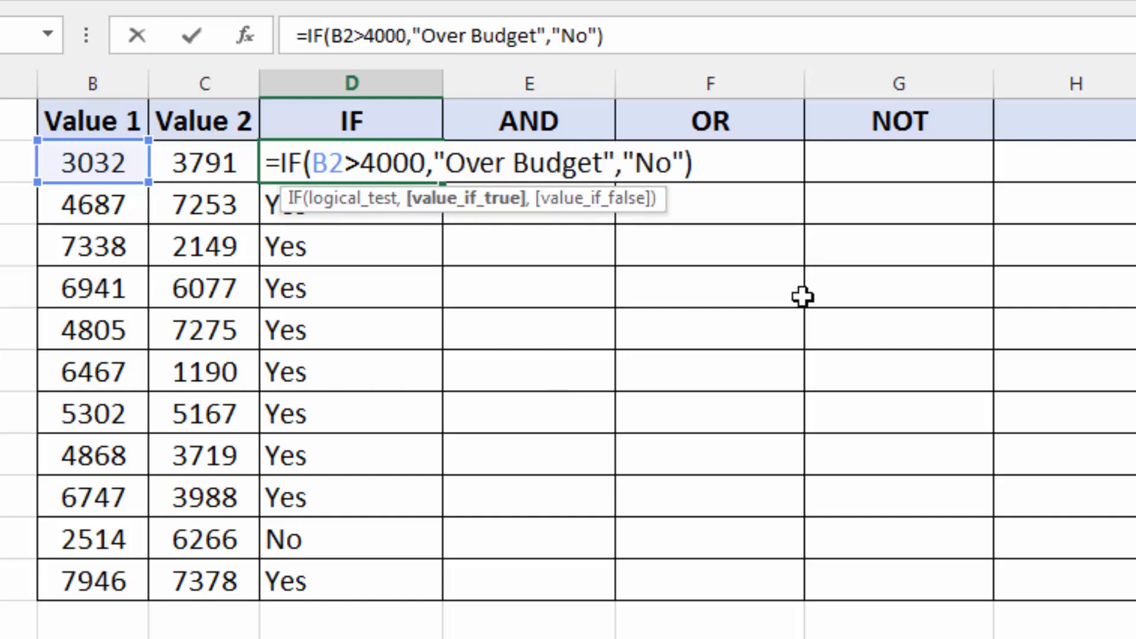
Replace the value-if-false text in D2's IF formula with "Acceptable" and commit the formula
click(676, 164)
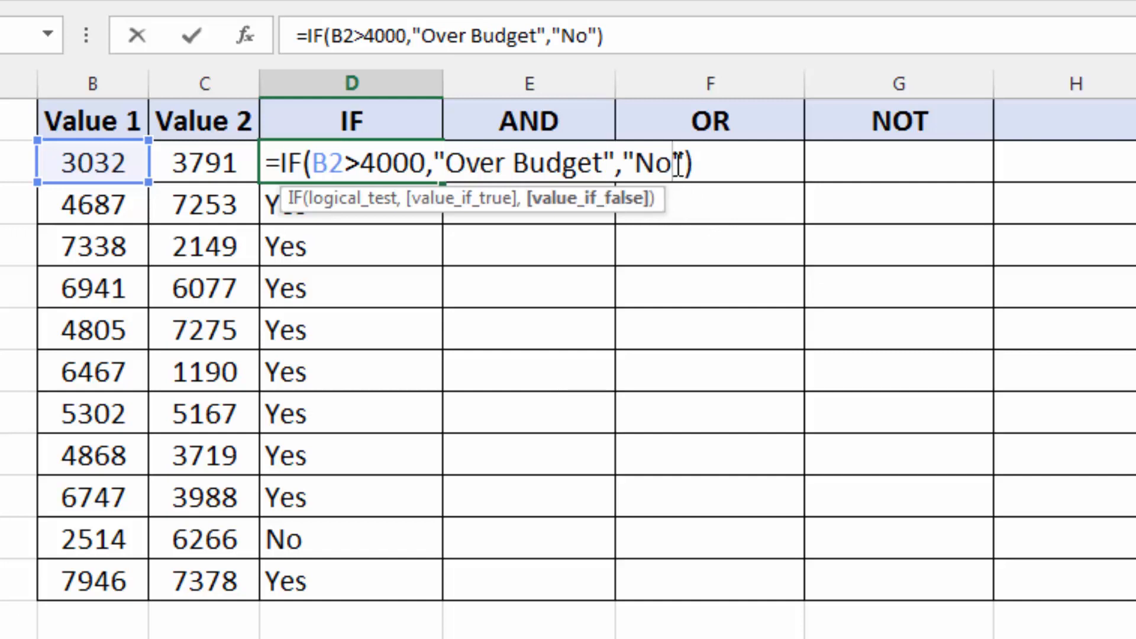
key(BackSpace)
key(BackSpace)
text(Acceptable)
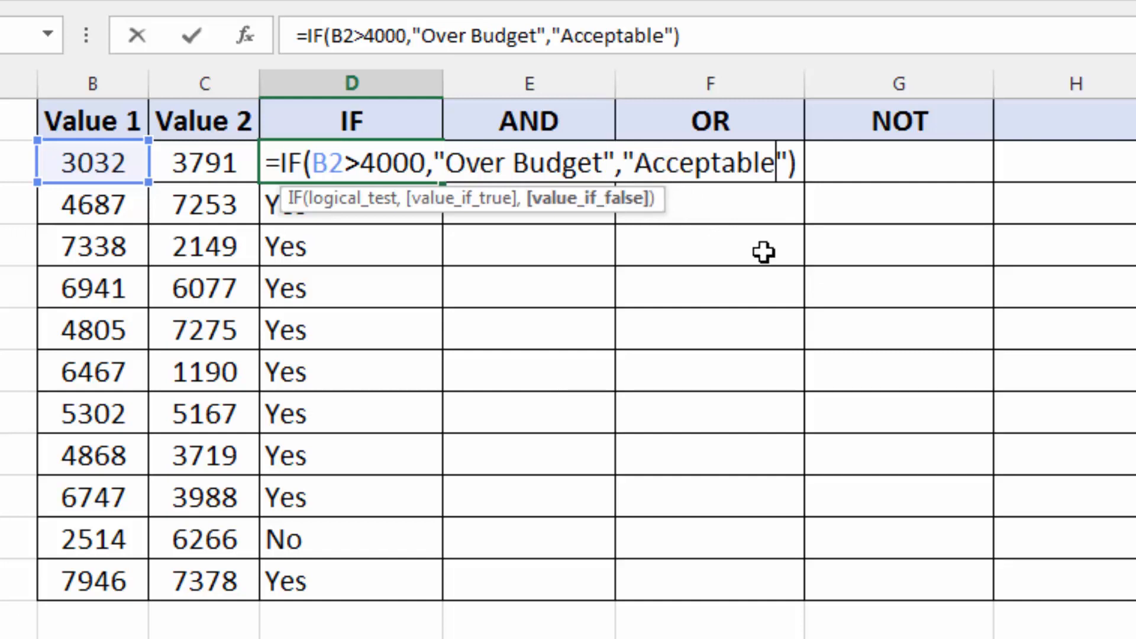
key(Return)
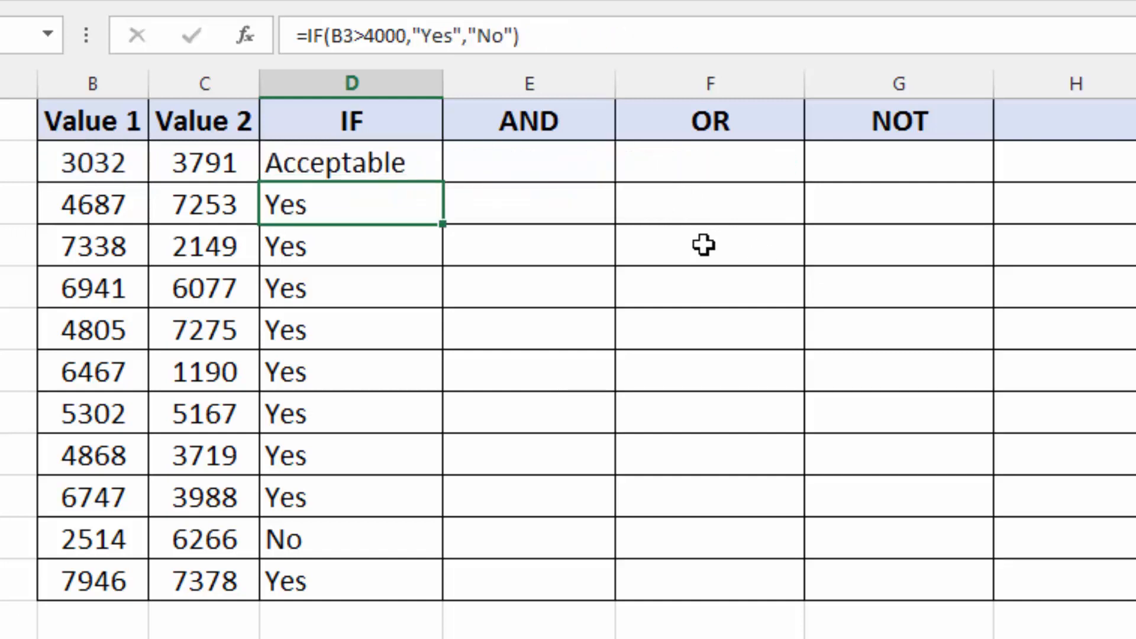
Copy the Over Budget/Acceptable formula from D2 down through D12 and inspect the formula in D3
click(414, 168)
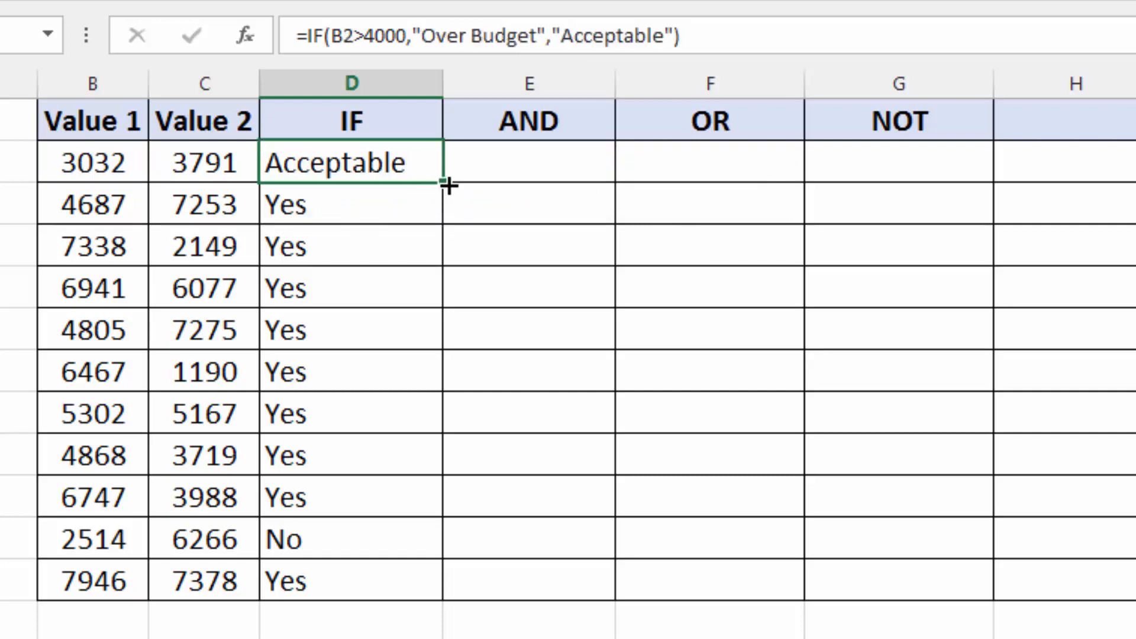
drag(449, 184, 455, 597)
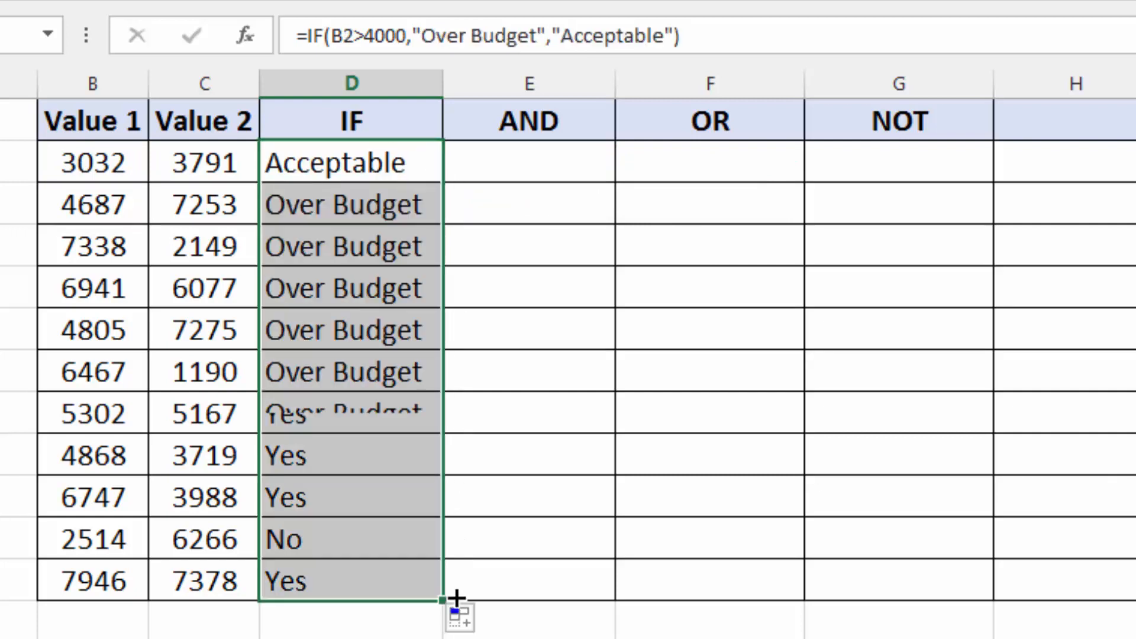
click(355, 216)
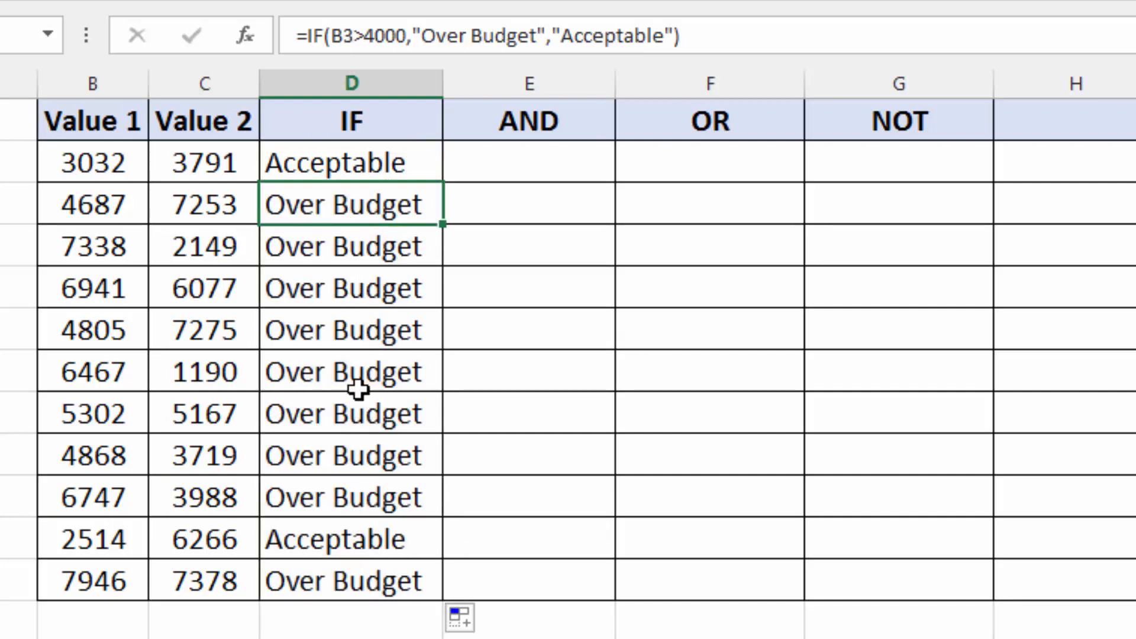
Set the Value 1 amount in B5 to 4000 and check the label in D5 against it
click(72, 294)
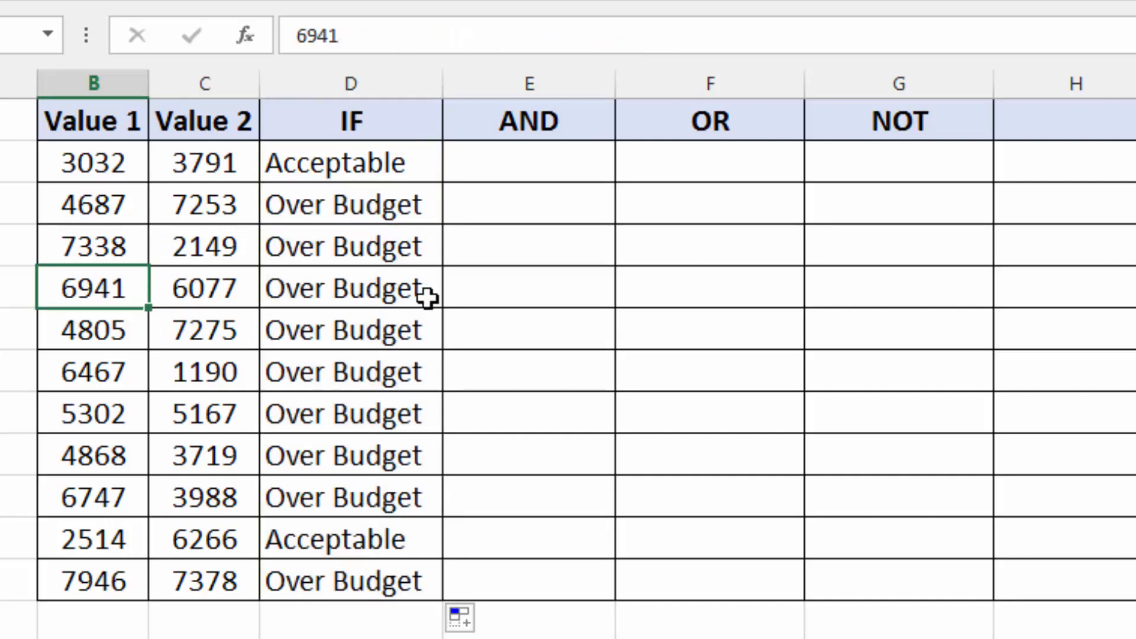
text(4000)
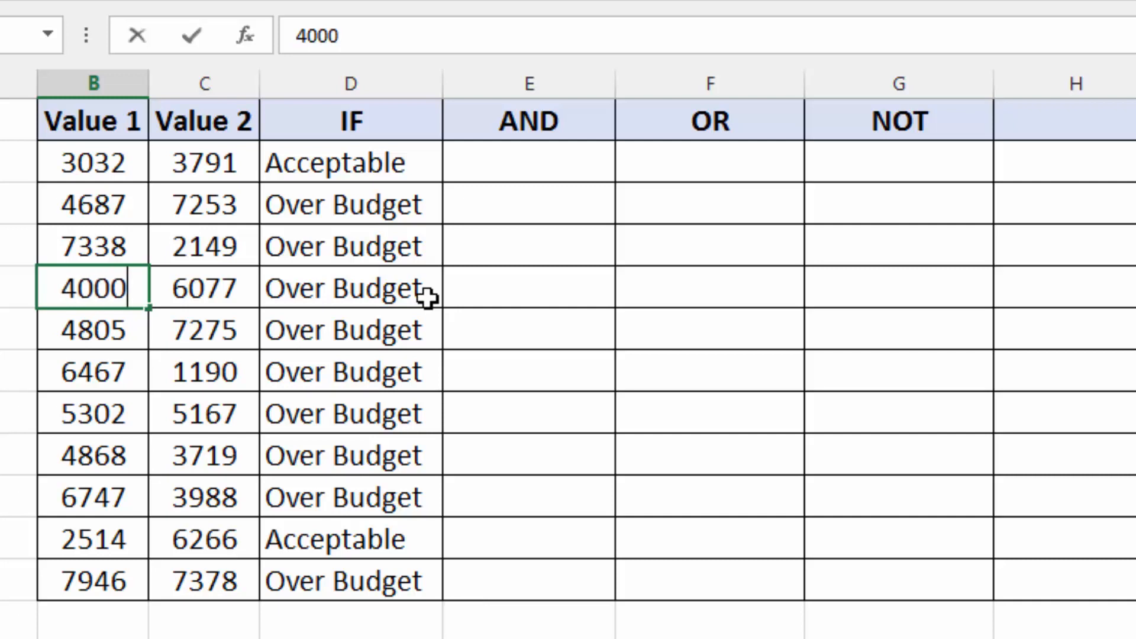
key(Return)
click(391, 287)
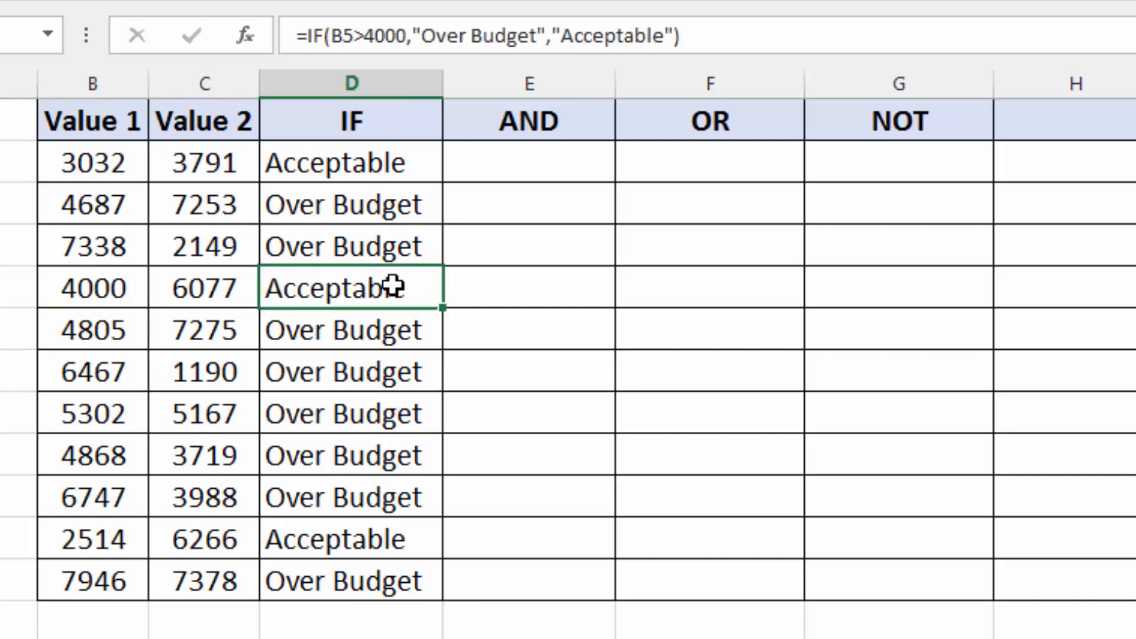
click(139, 288)
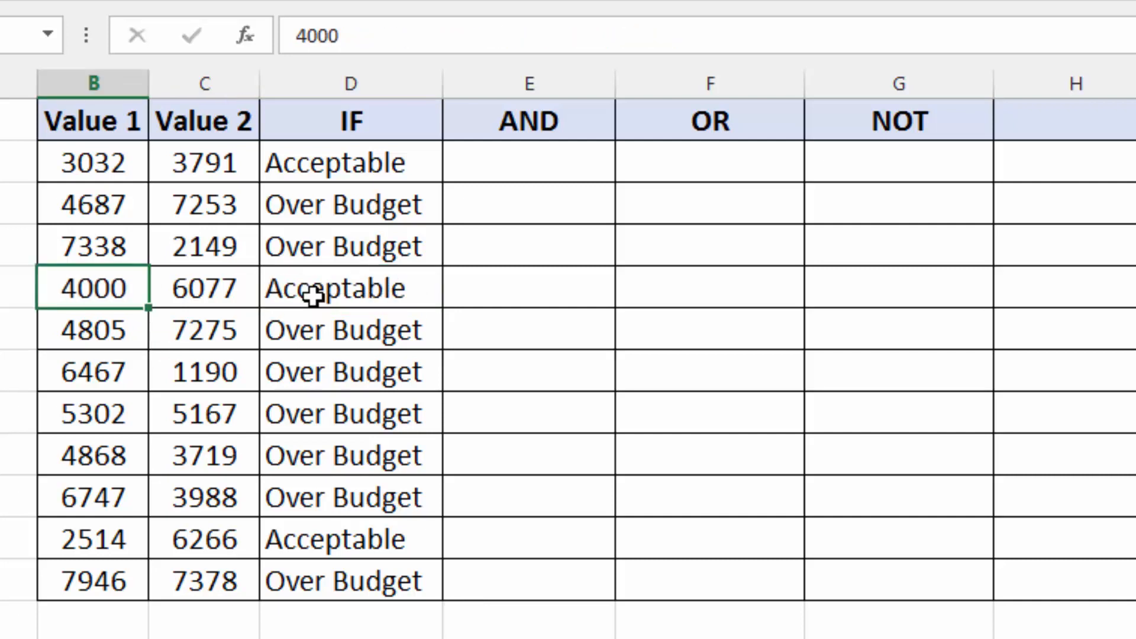
Change the logical test in D2 to greater than or equal to: =IF(B2>=4000,"Over Budget","Acceptable")
click(302, 180)
key(F2)
click(359, 166)
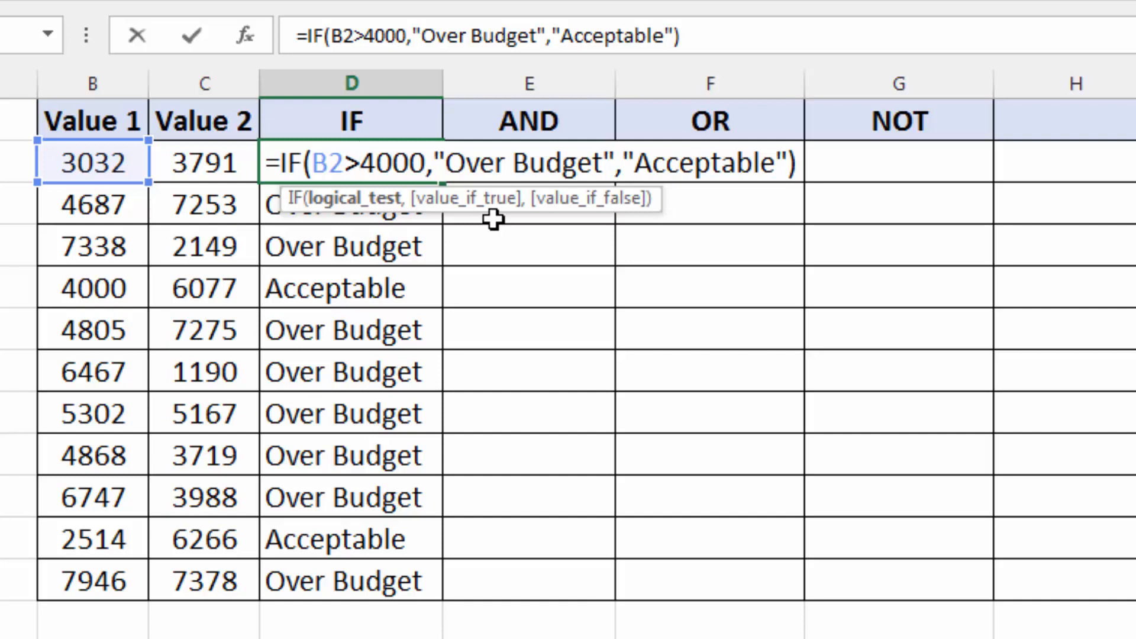
text(=)
key(Return)
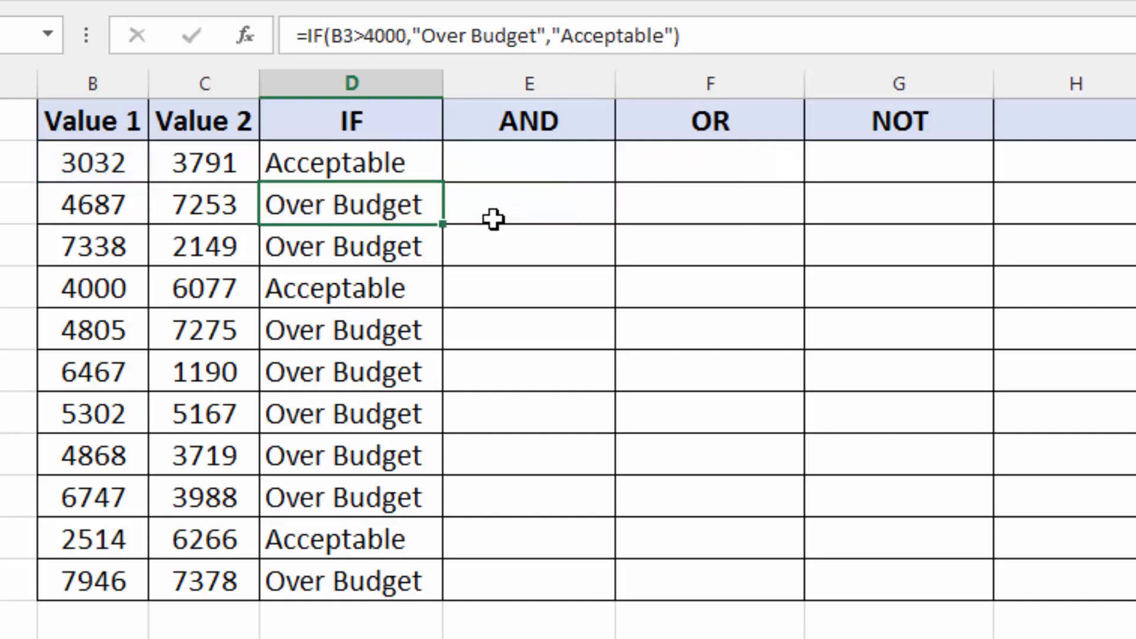
Copy the B2>=4000 formula from D2 down through D12 and review the formula in D2
click(438, 176)
drag(437, 176, 439, 583)
click(421, 455)
click(400, 163)
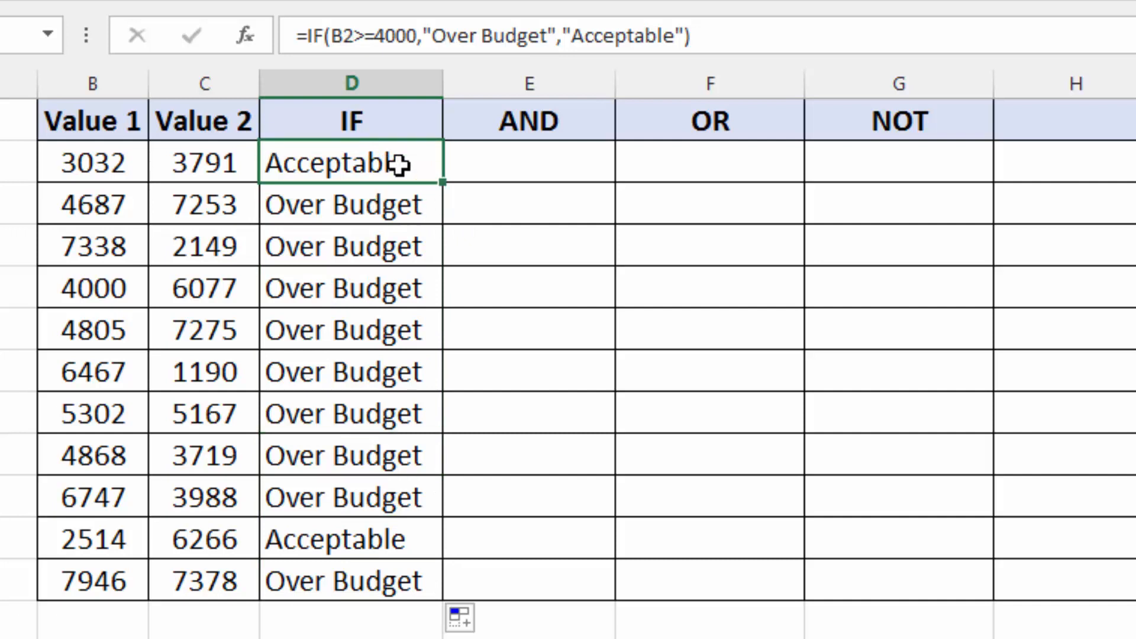
Insert a blank column between the IF and AND columns
click(490, 166)
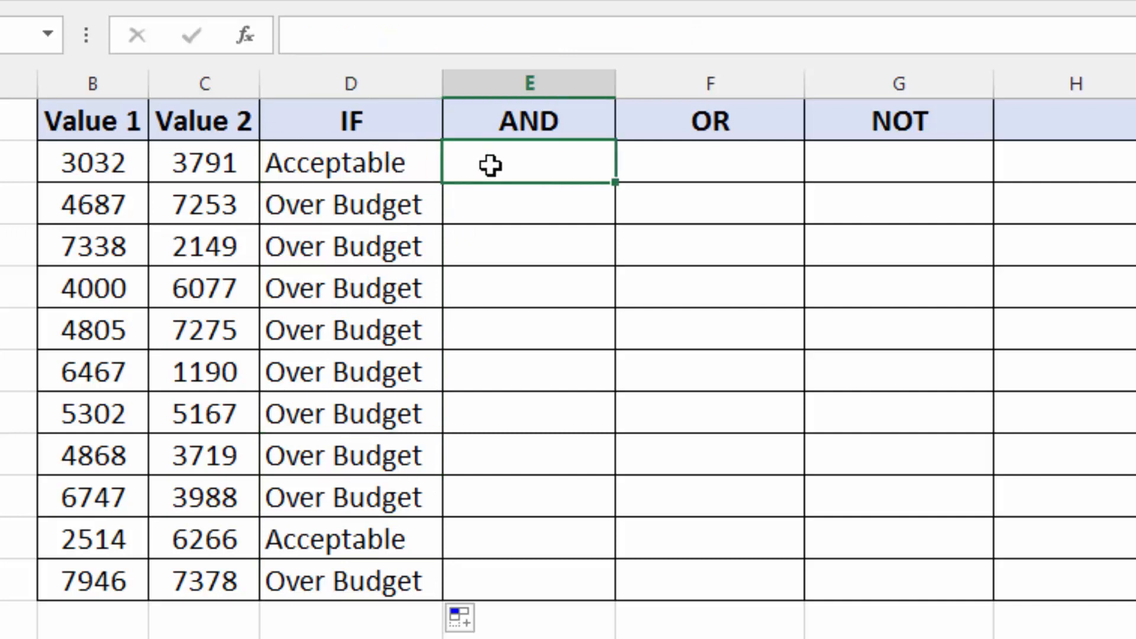
key(alt+i)
key(c)
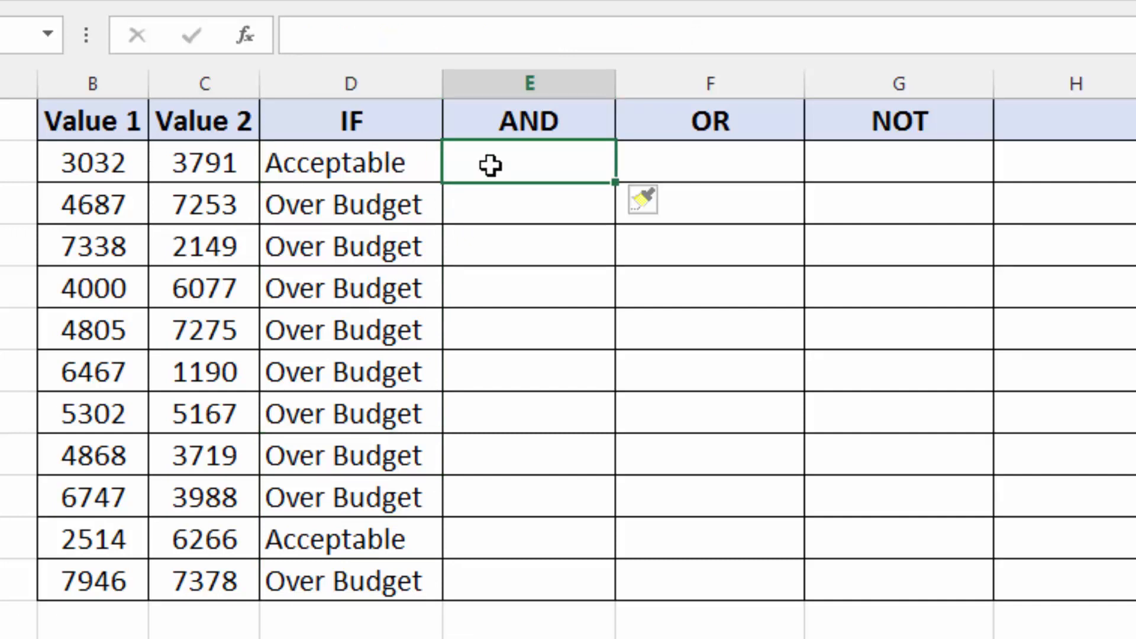
Enter an IF formula in E2 testing for Value 1 of at most 4000: =IF(B2<=4000,"Acceptabe","Overbudget")
text(=)
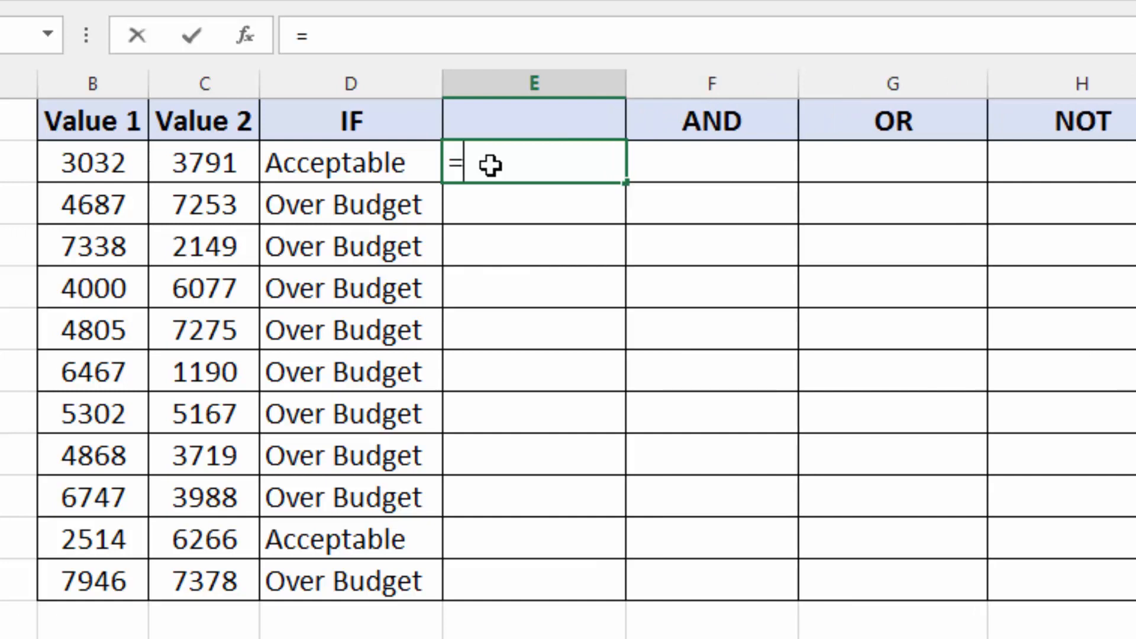
text(if()
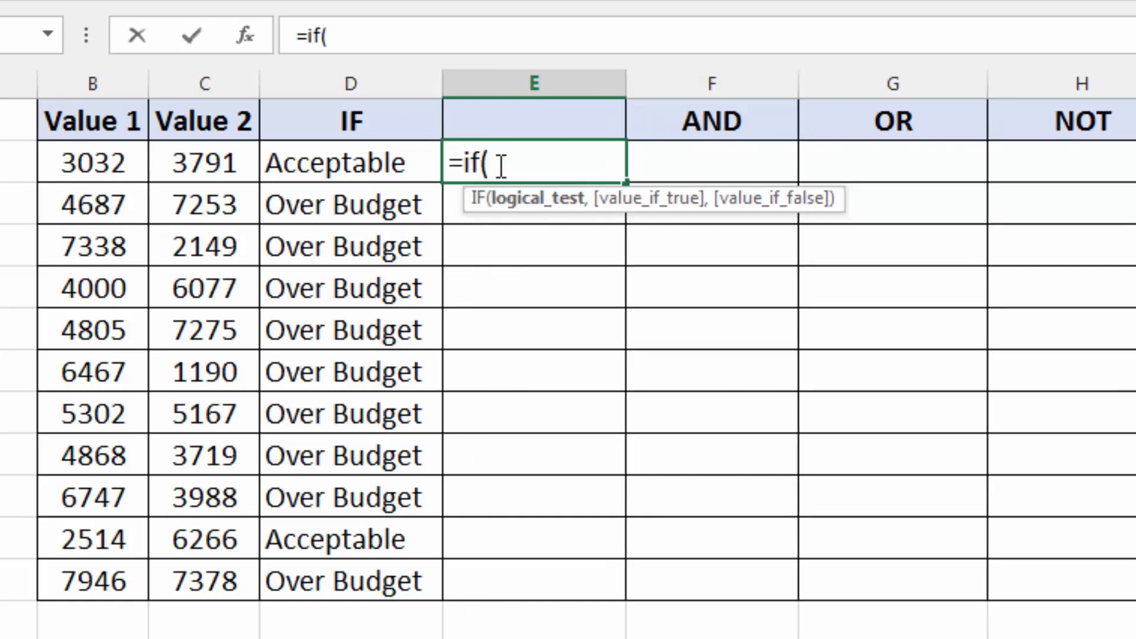
click(105, 160)
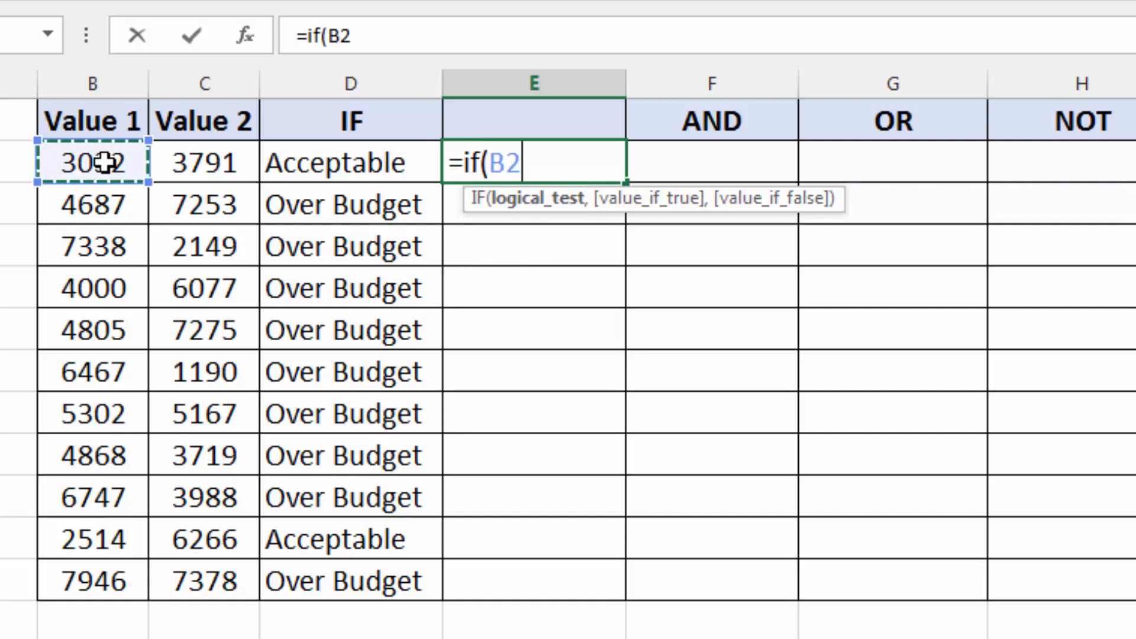
text(<=)
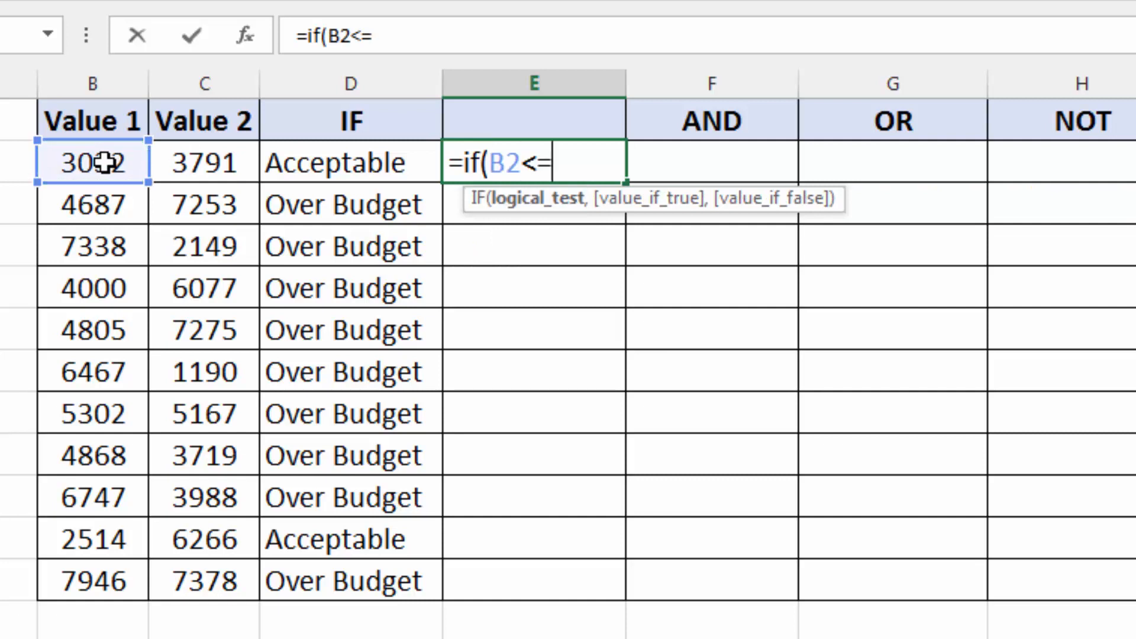
text(4000)
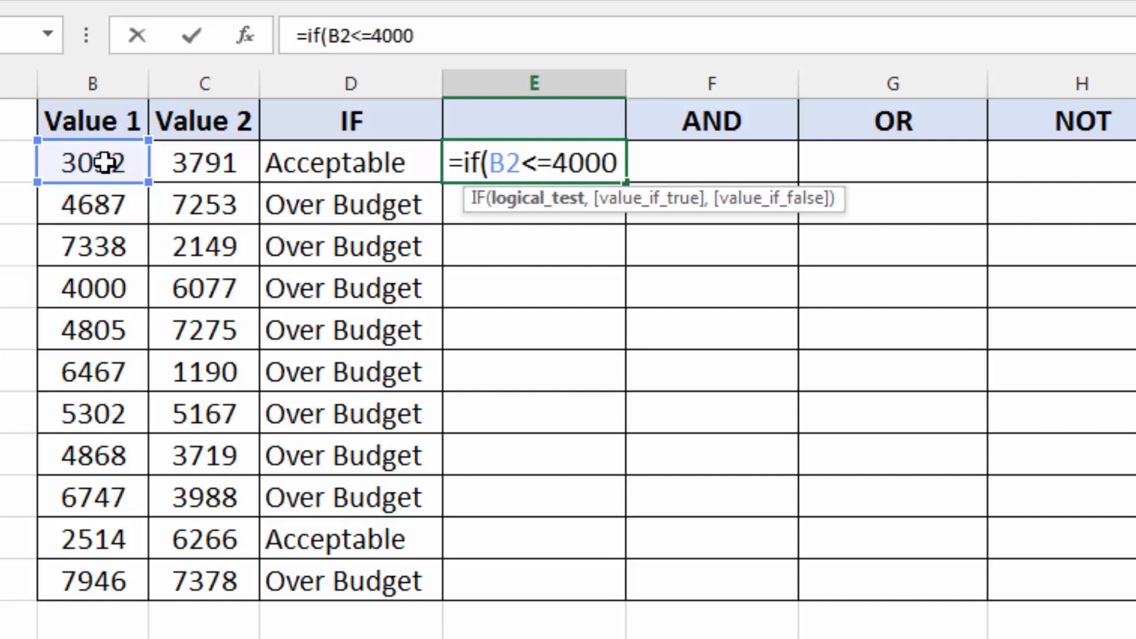
text(,")
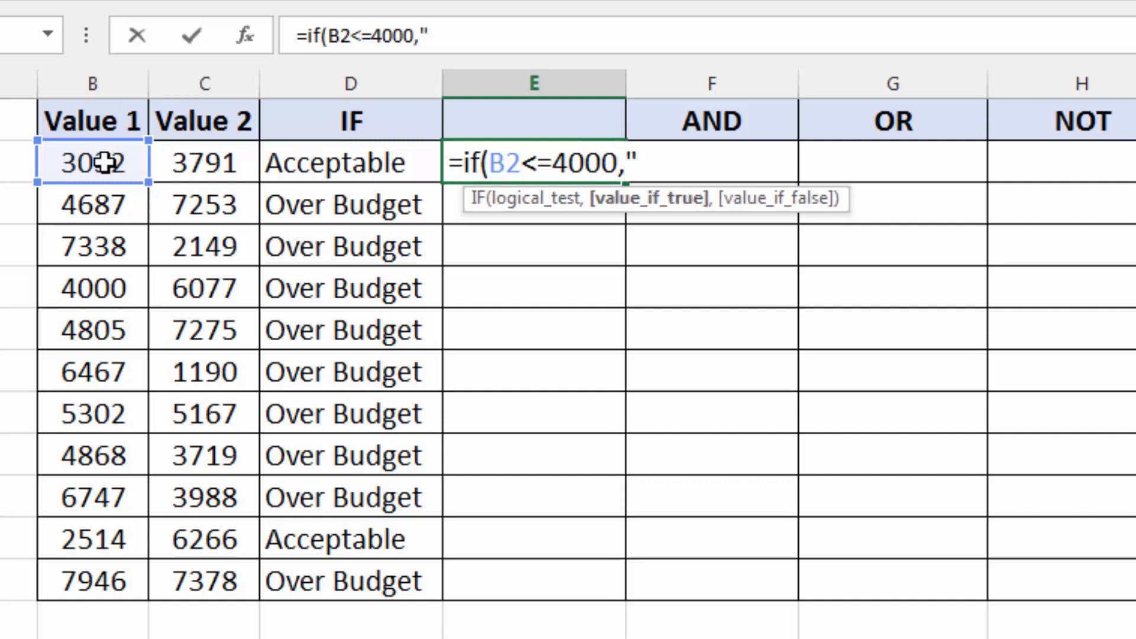
text(Accepta)
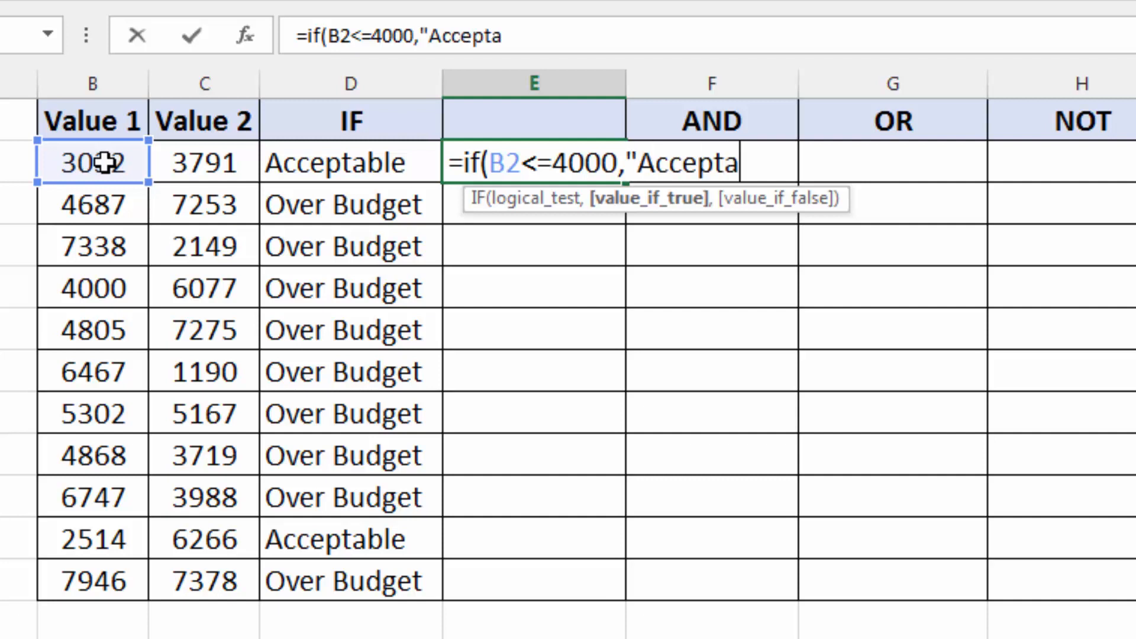
text(be",)
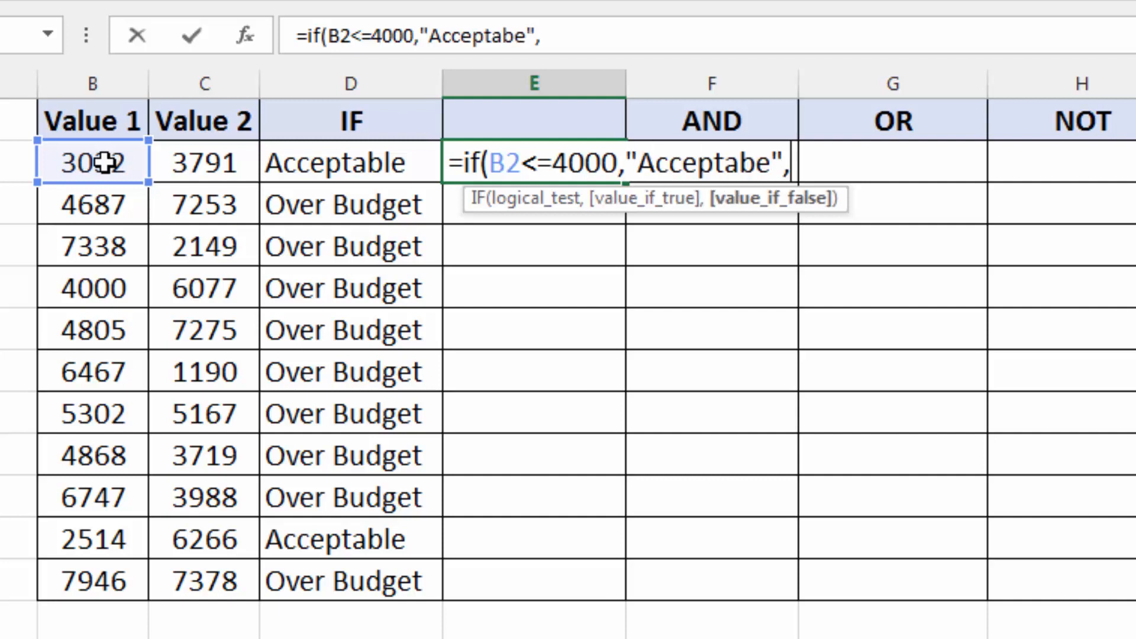
text(")
text(Ov)
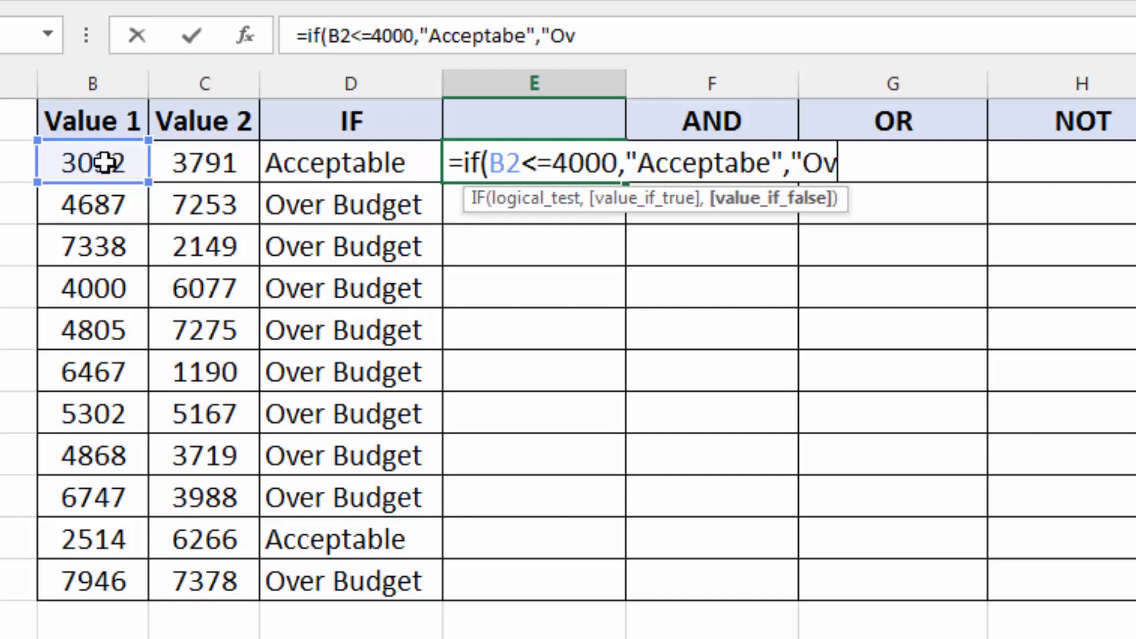
text(erbudget"))
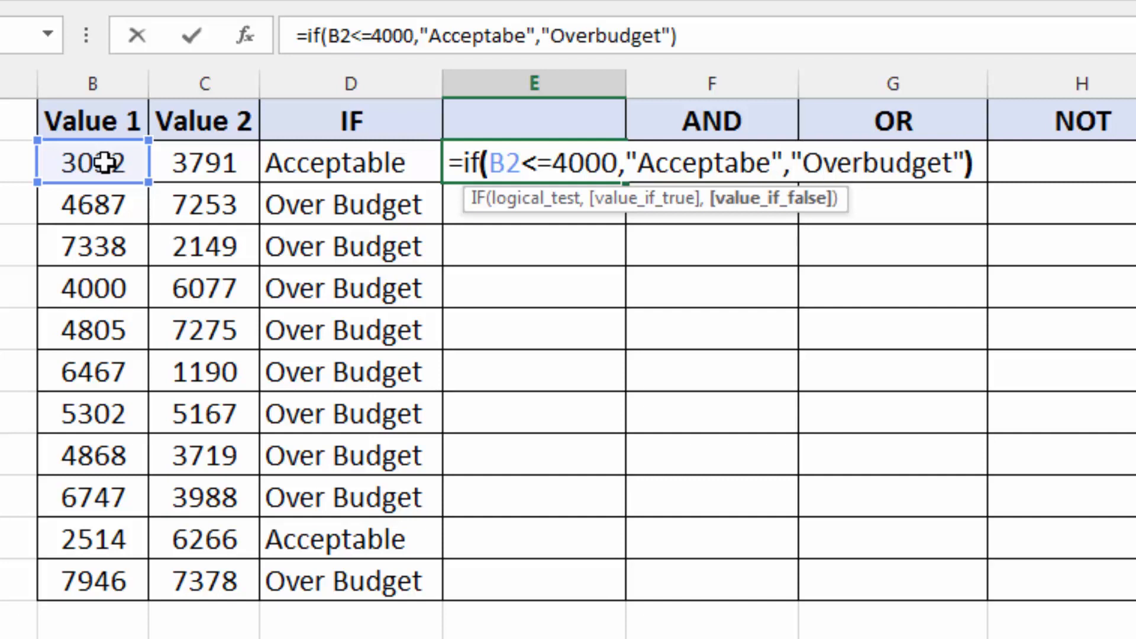
key(Return)
Copy the B2<=4000 formula from E2 down through E12 and check the result in E5
click(520, 163)
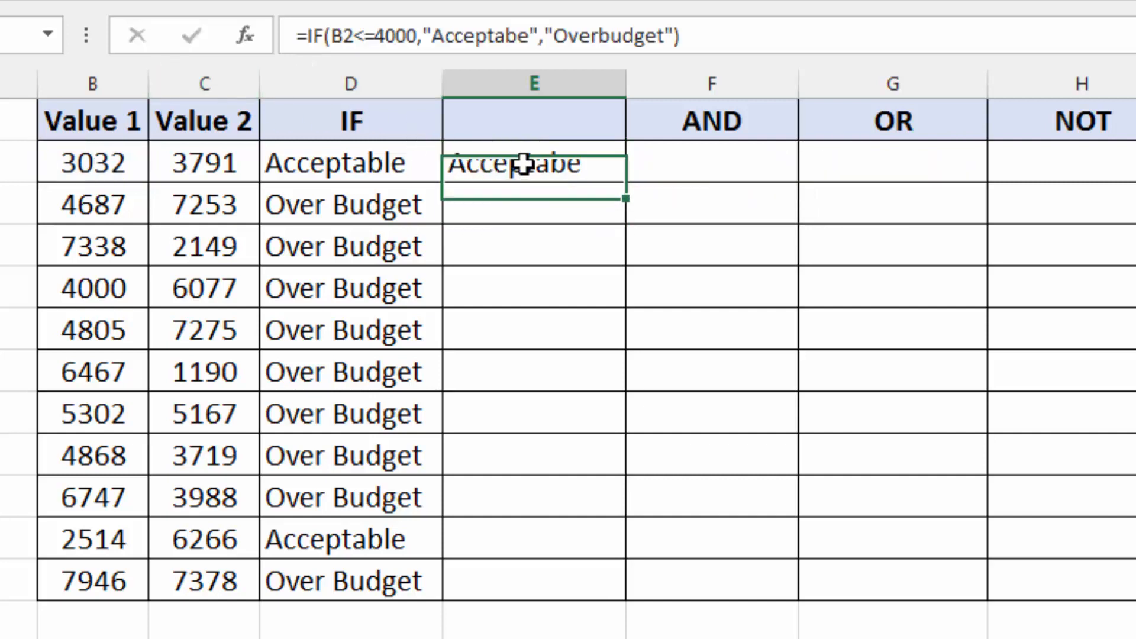
drag(626, 182, 615, 601)
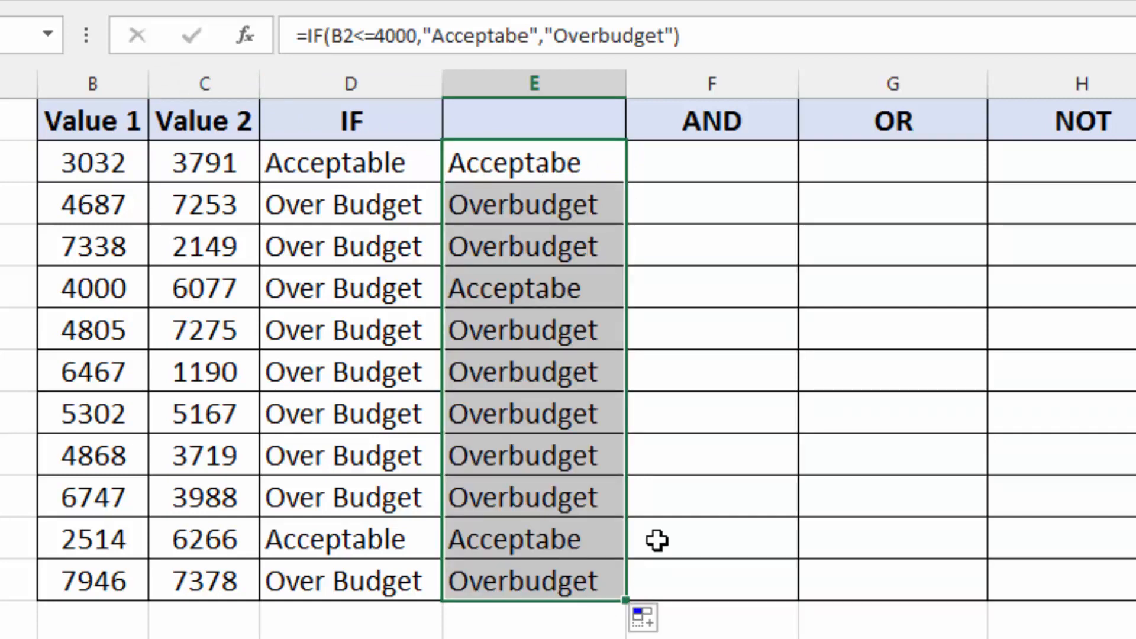
click(532, 283)
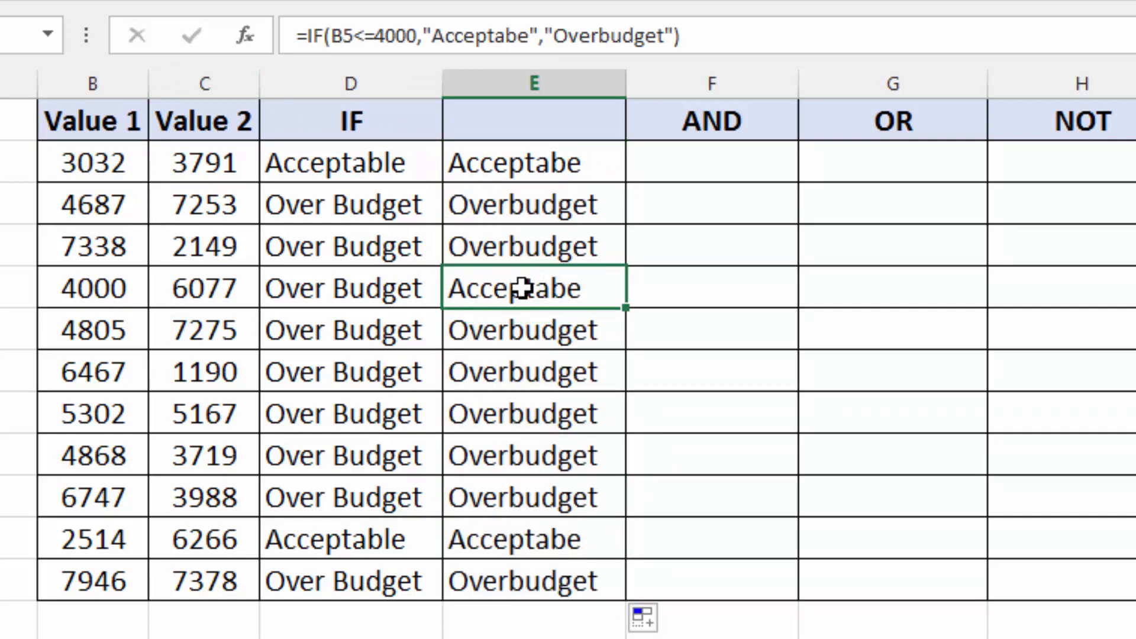
Remove the equals sign from the comparison in E5 so it tests B5<4000
double_click(522, 288)
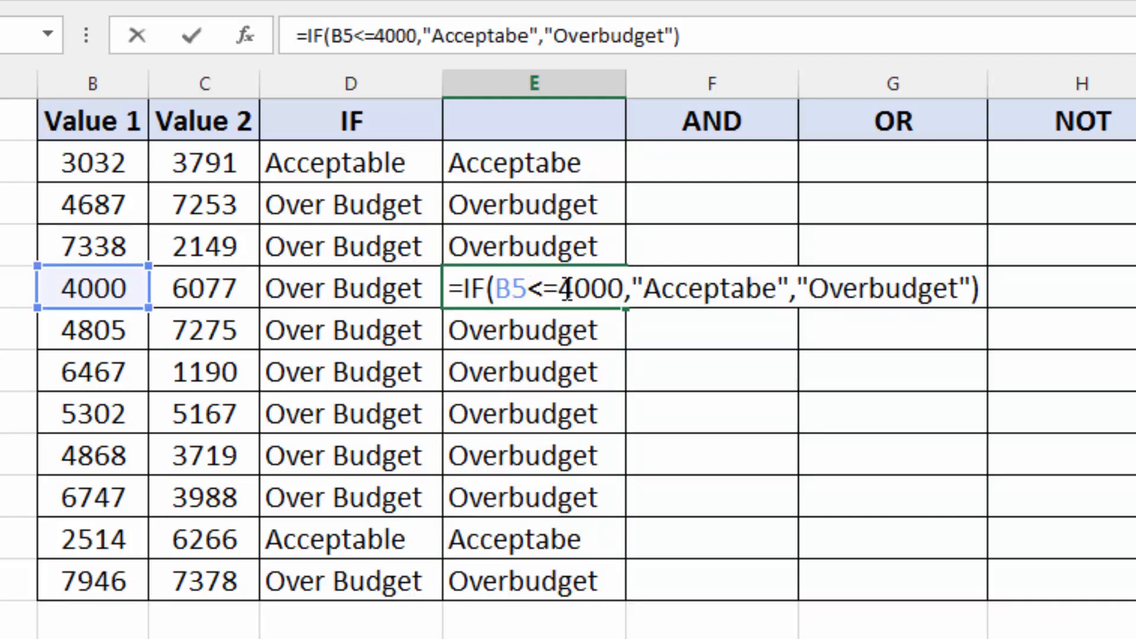
key(BackSpace)
key(Return)
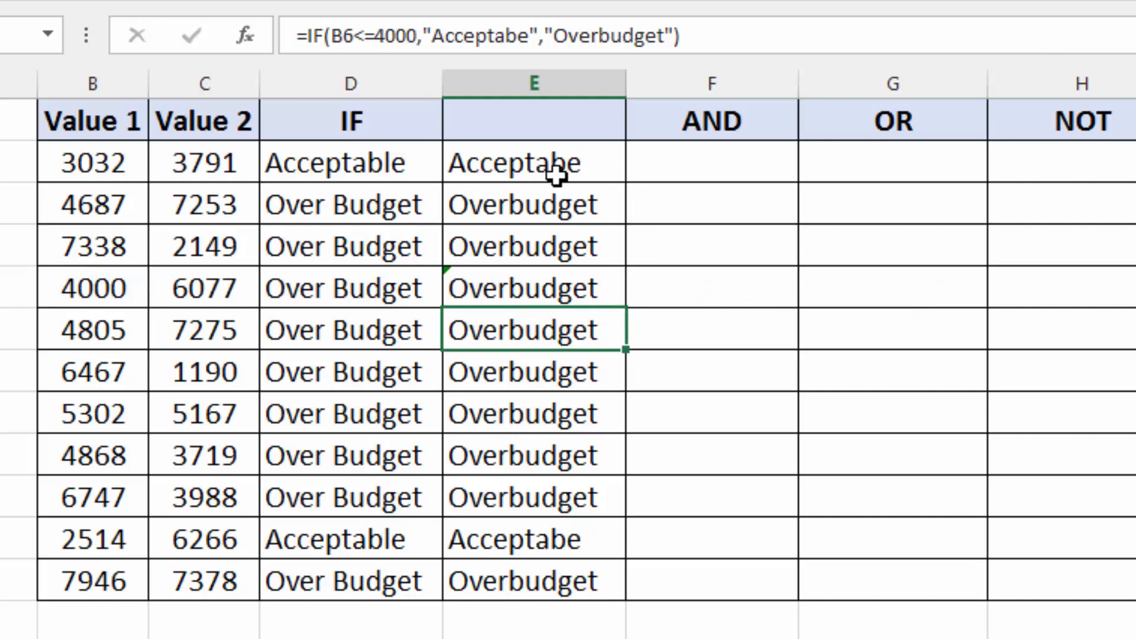
Set Value 1 in B6 to 0 and check the IF result in D6
drag(556, 174, 571, 569)
click(569, 456)
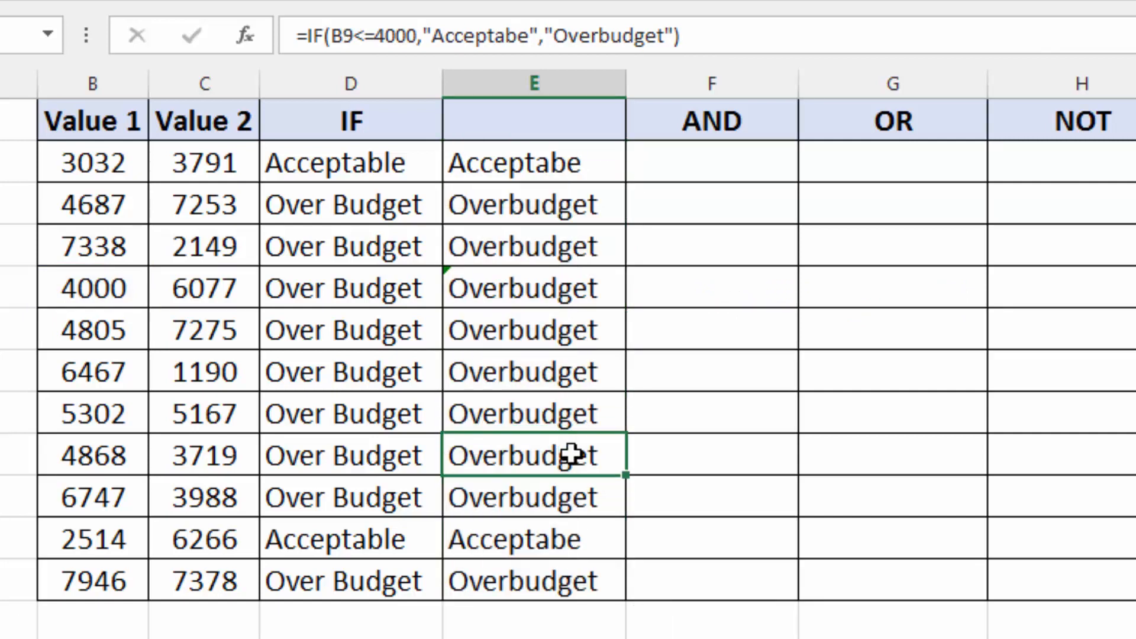
click(110, 288)
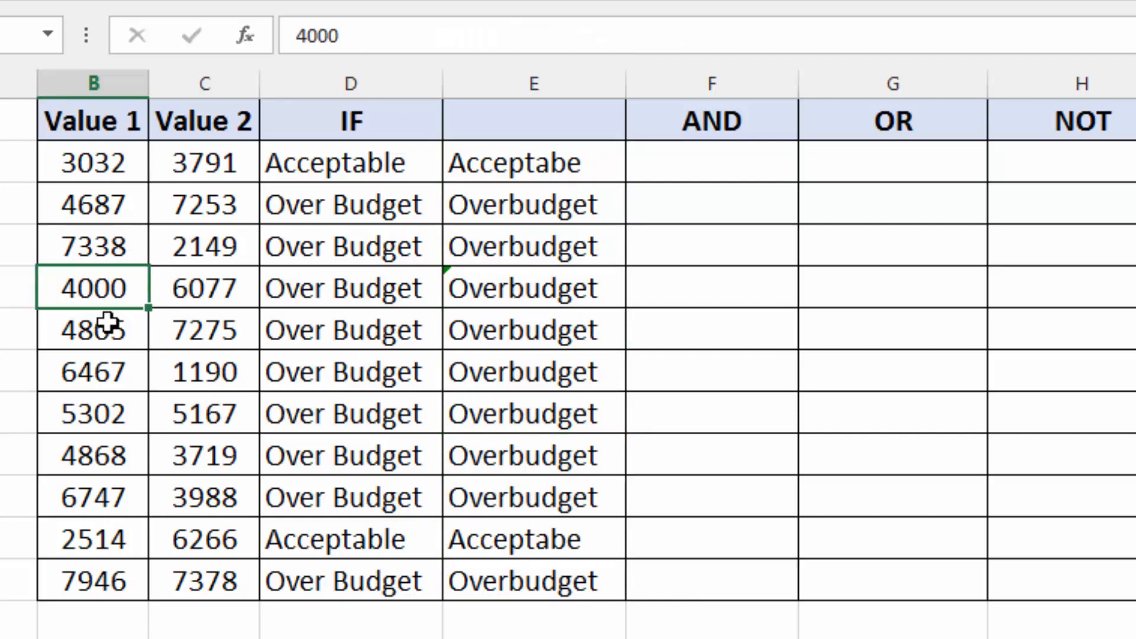
click(108, 321)
text(0)
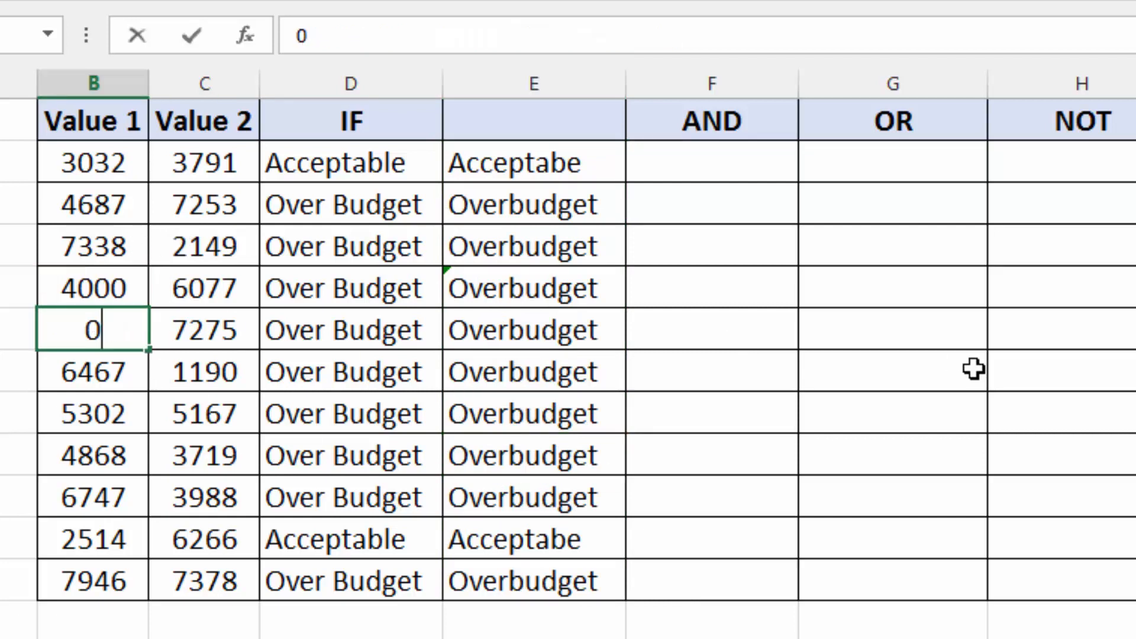
key(Return)
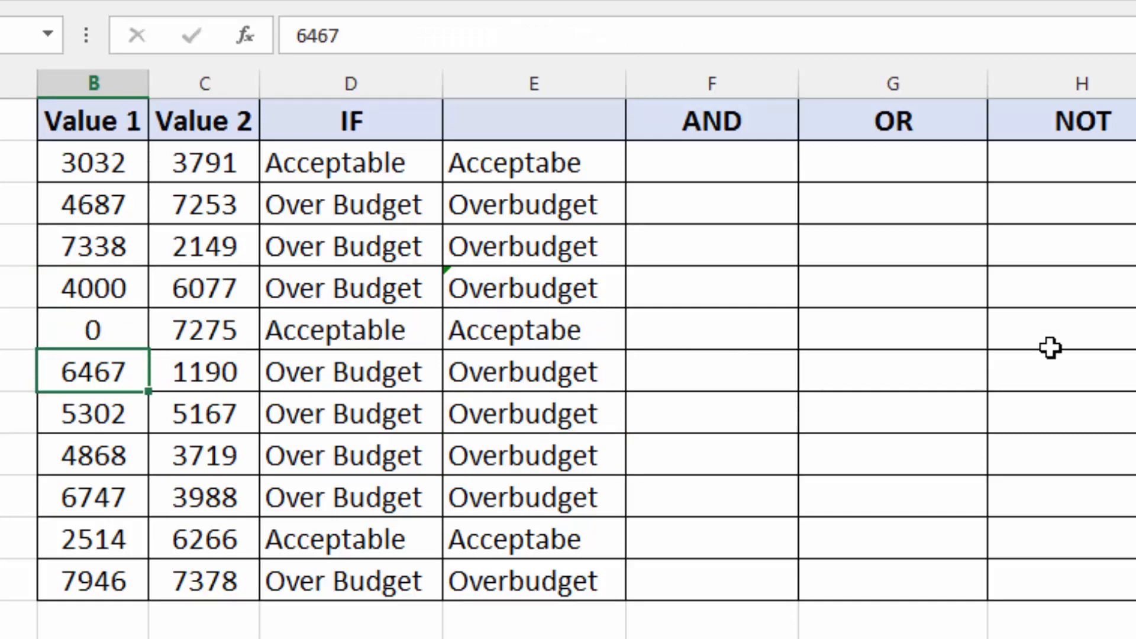
click(315, 330)
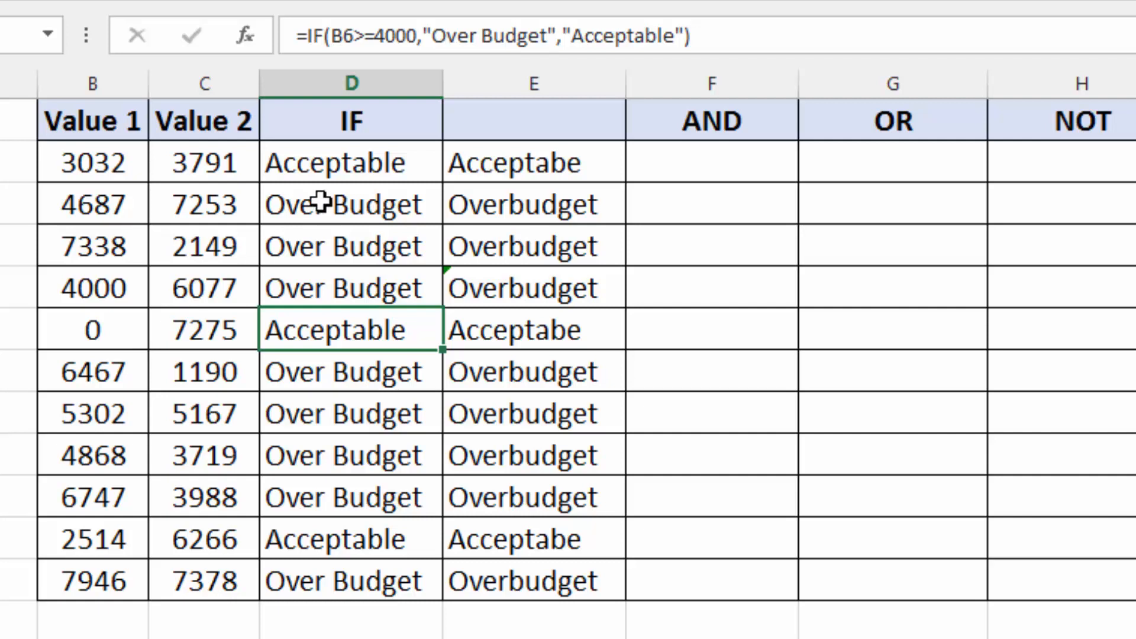
Wrap the D2 formula in a blank check: =IF(B2="","",IF(B2>=4000,"Over Budget","Acceptable"))
click(334, 163)
key(F2)
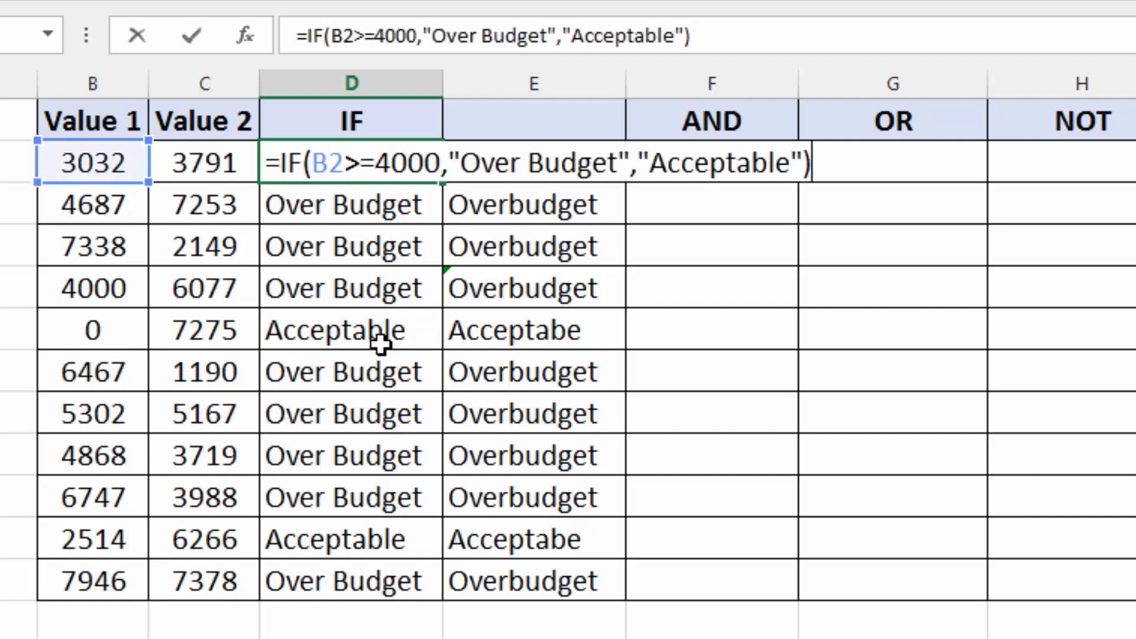
click(279, 161)
text(if()
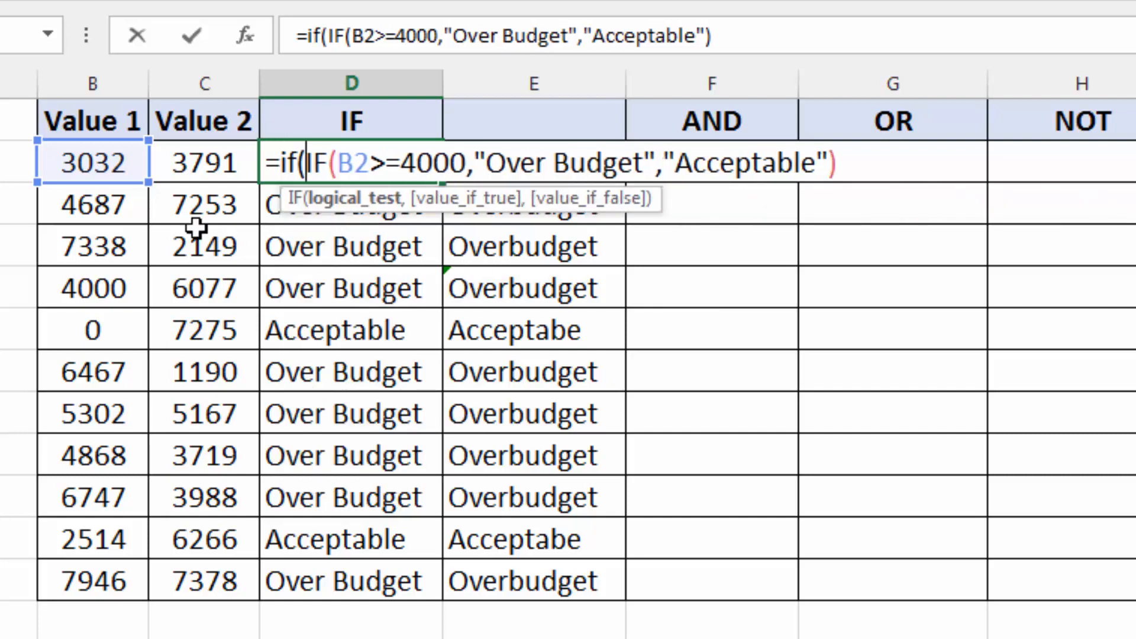
click(103, 162)
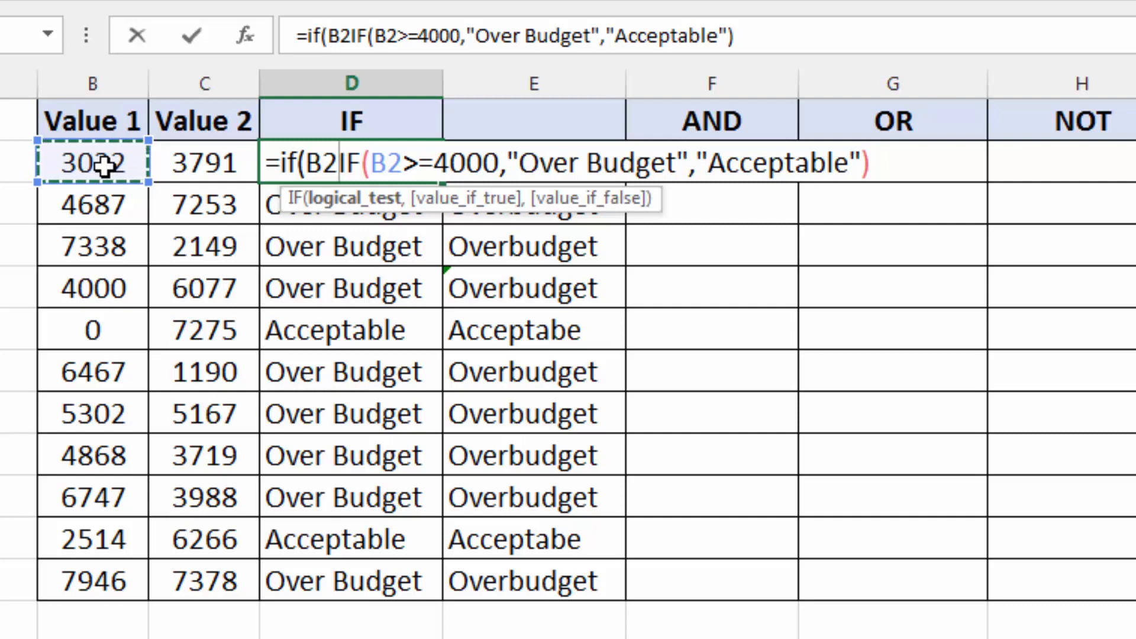
text(="")
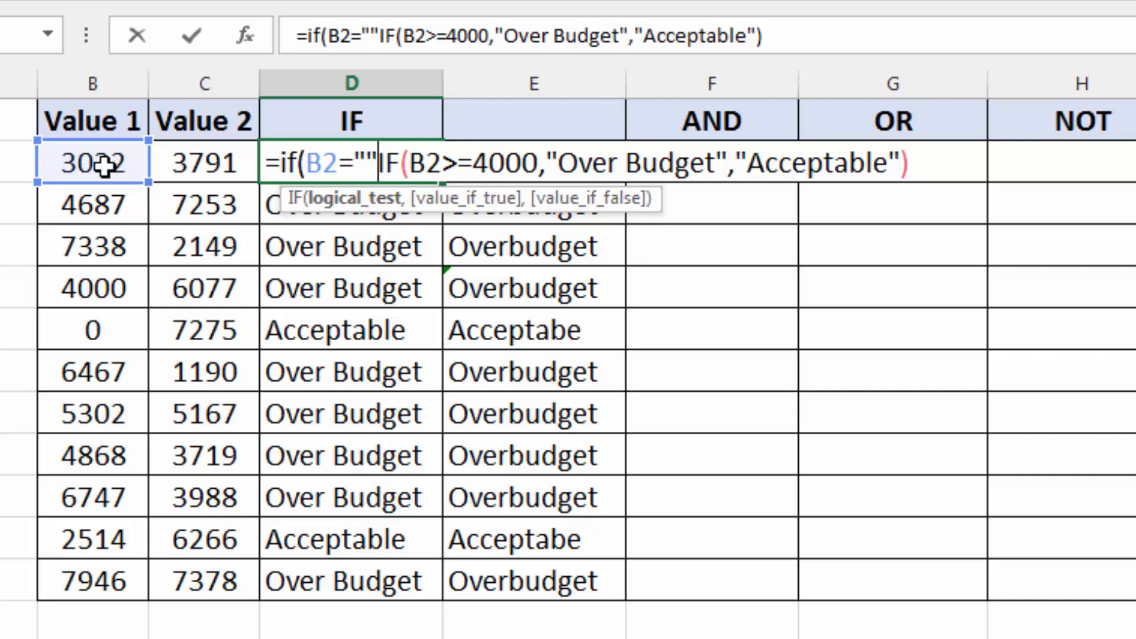
text(,)
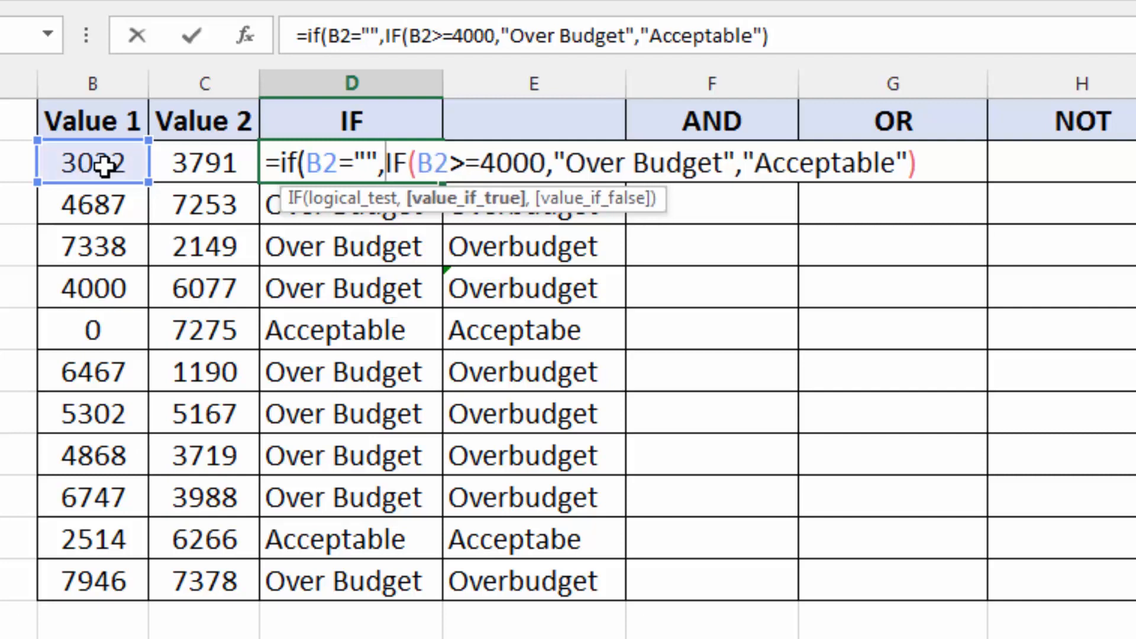
text("")
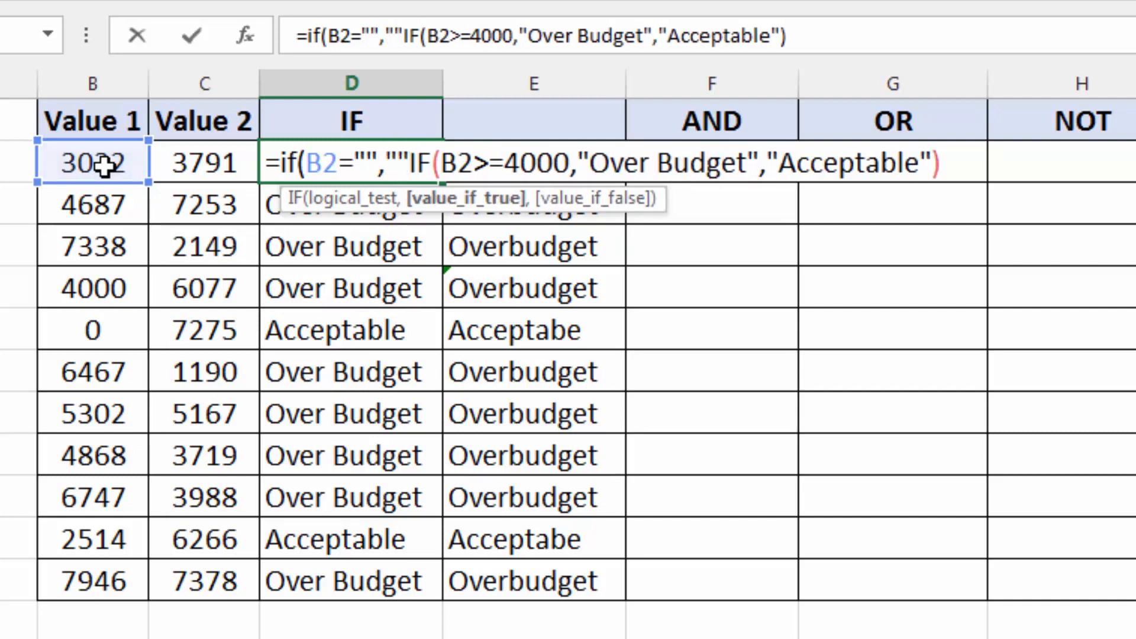
text(,)
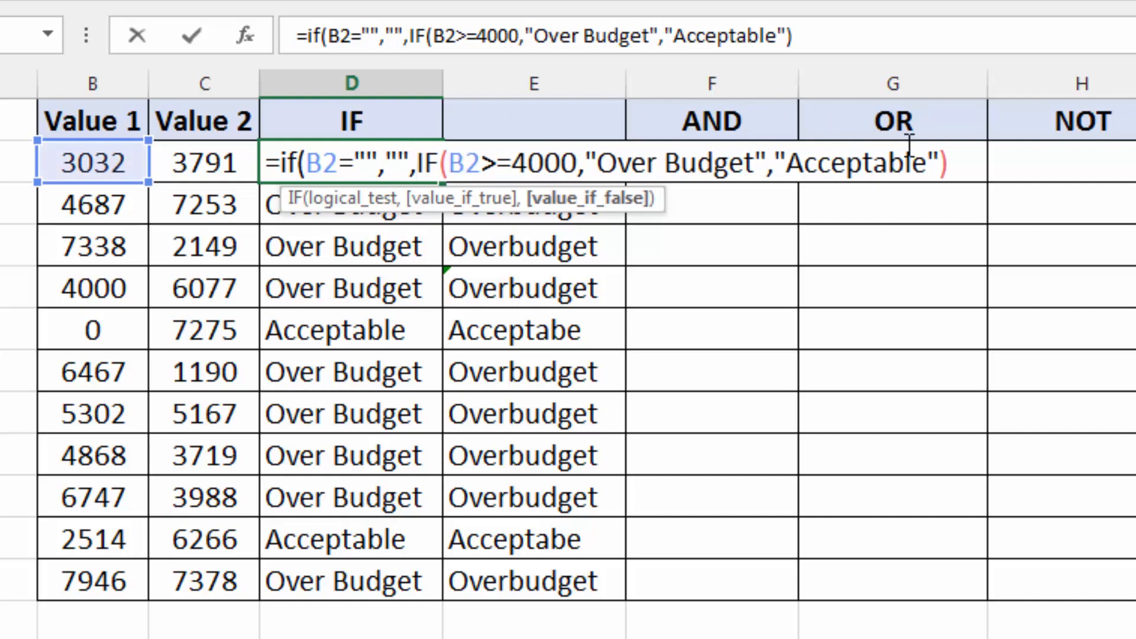
click(951, 164)
text())
key(Return)
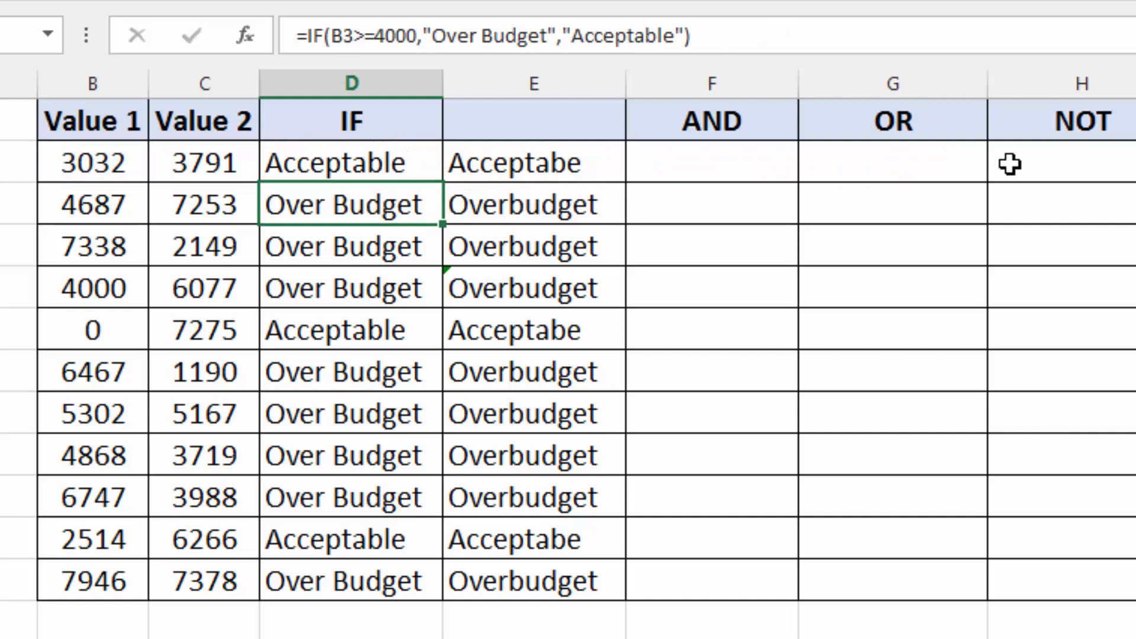
Copy the blank-check formula from D2 down through D12 and test it with B6 cleared and with B6 set to 0
click(420, 160)
drag(443, 182, 437, 591)
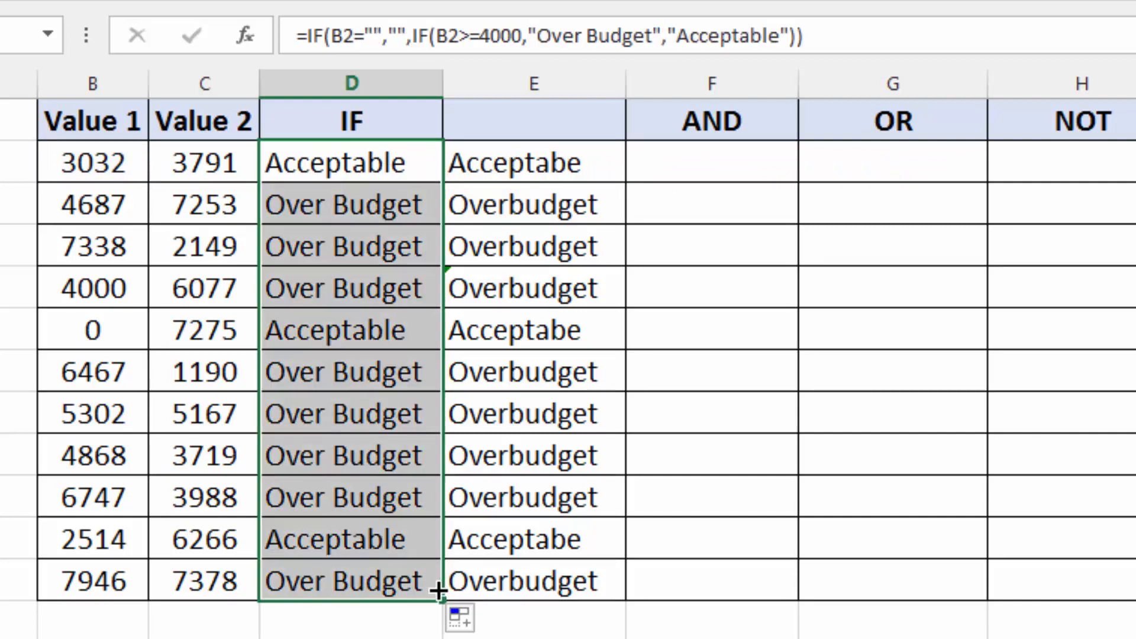
click(123, 337)
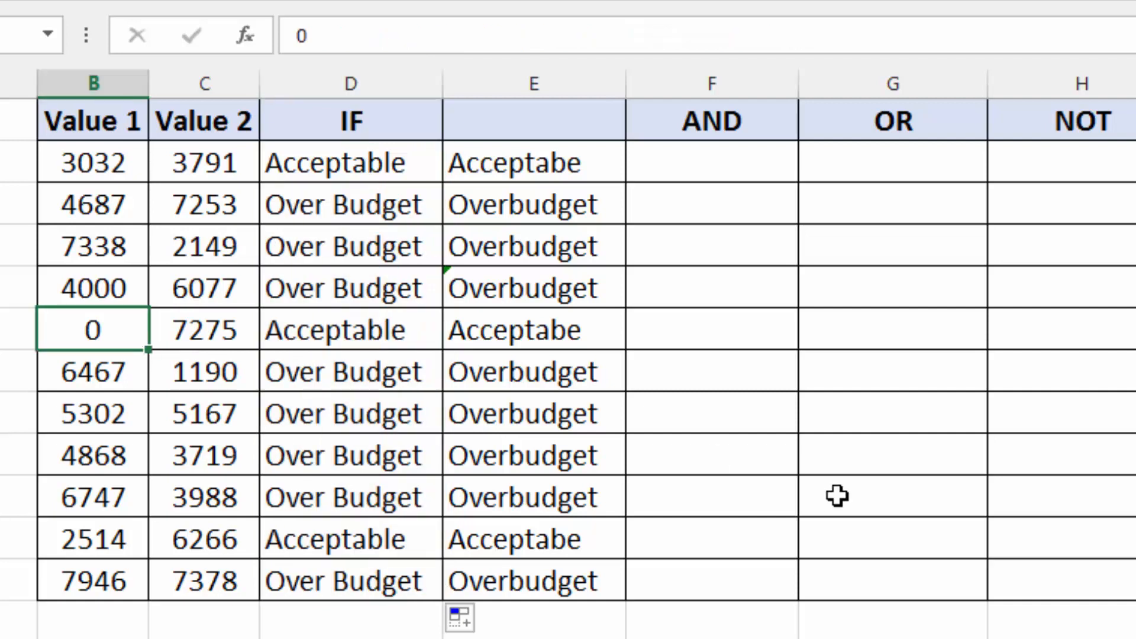
key(Delete)
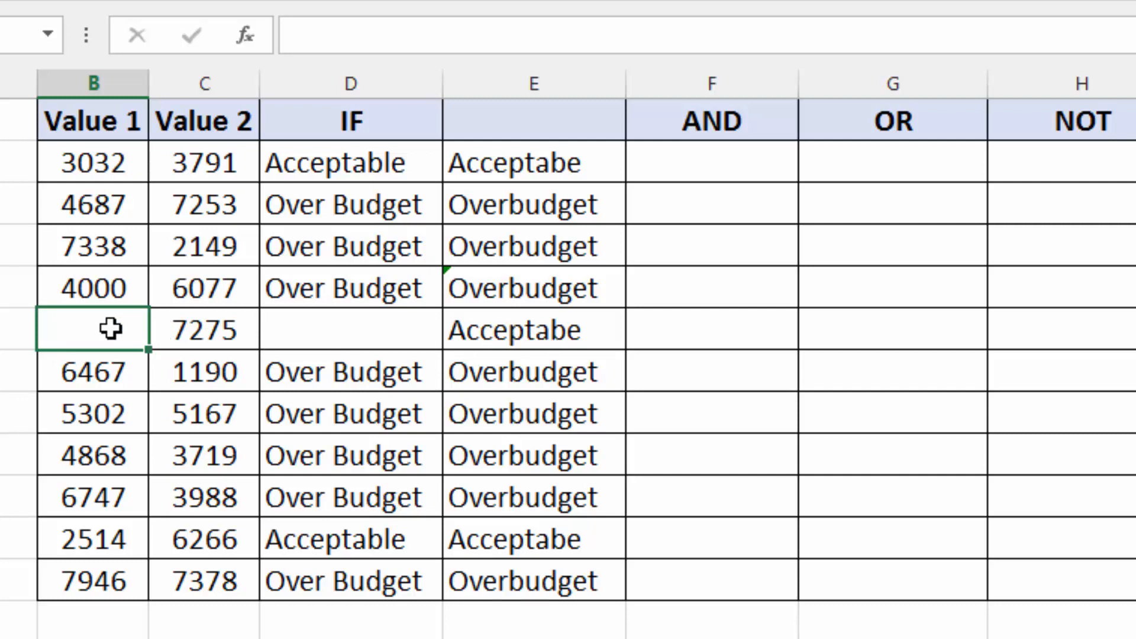
text(0)
key(Return)
click(325, 340)
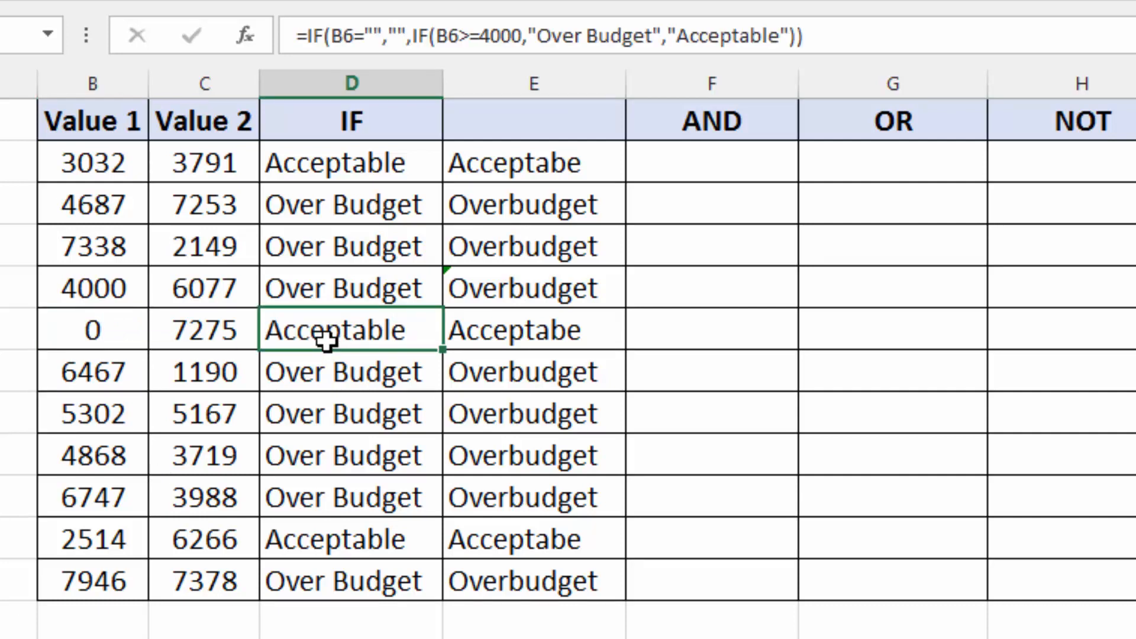
double_click(325, 340)
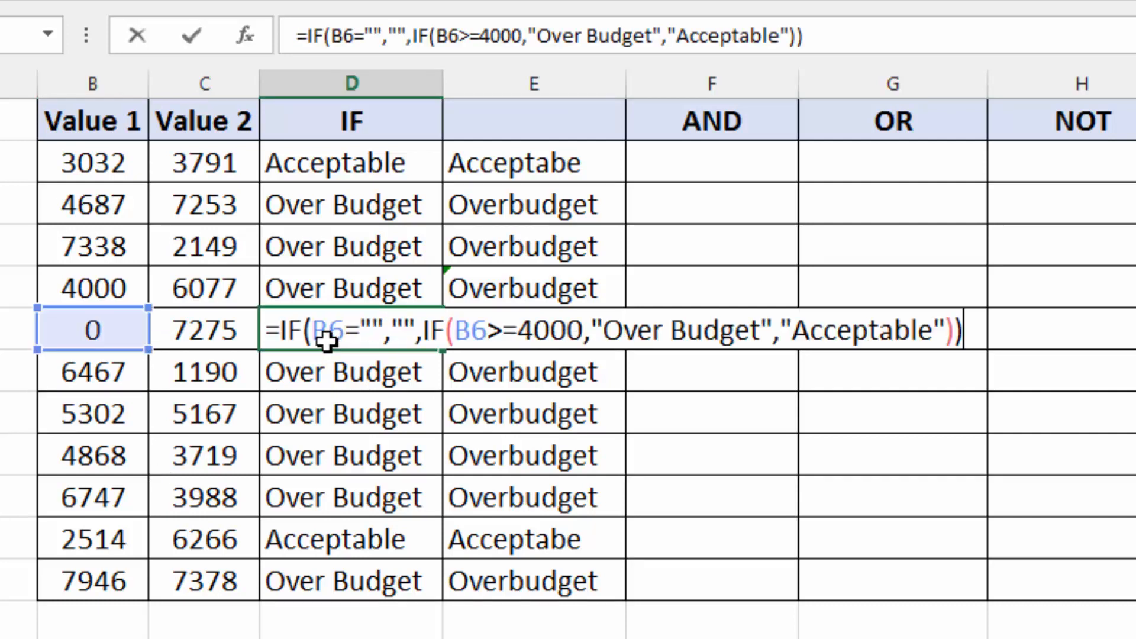
click(390, 331)
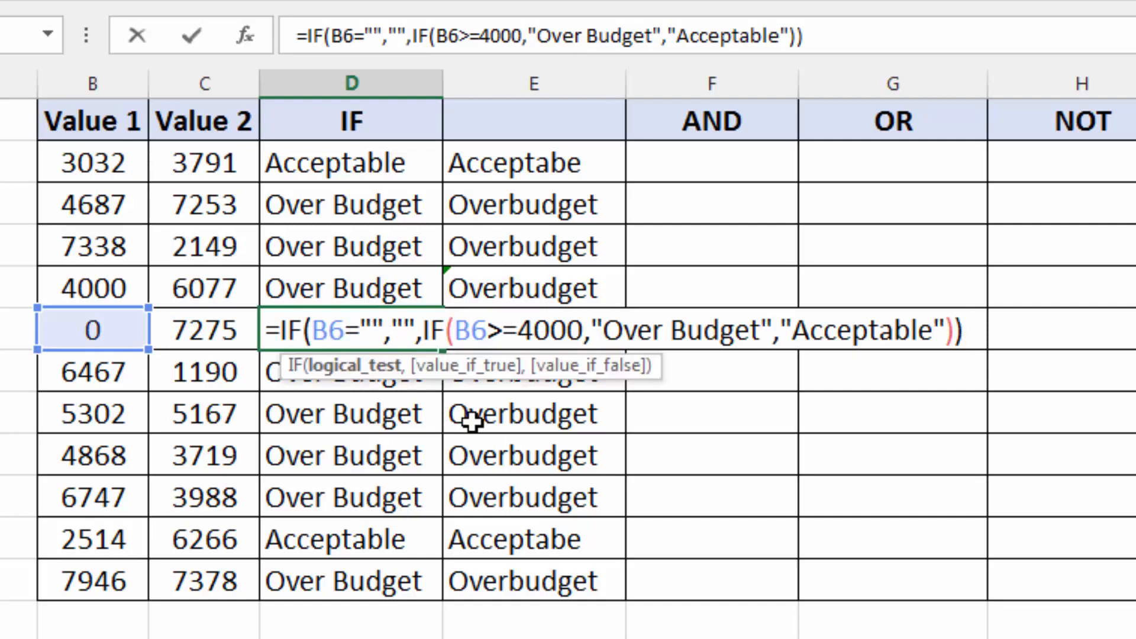
key(BackSpace)
key(BackSpace)
key(BackSpace)
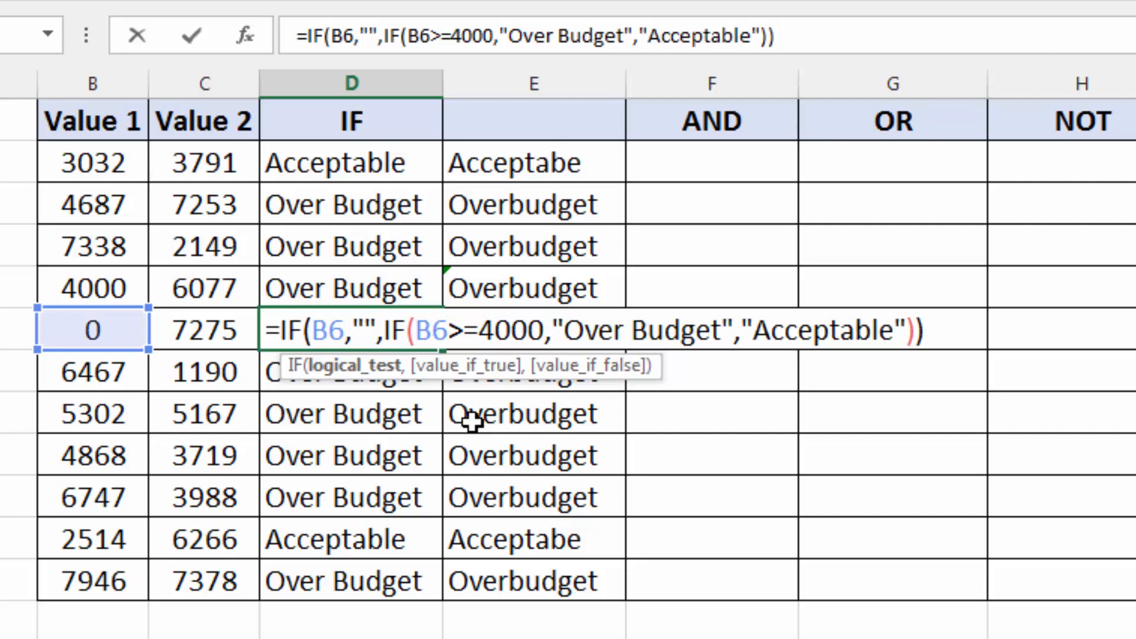
key(Escape)
Replace the blank check in the D2 formula so the outer IF tests B2>0
click(367, 177)
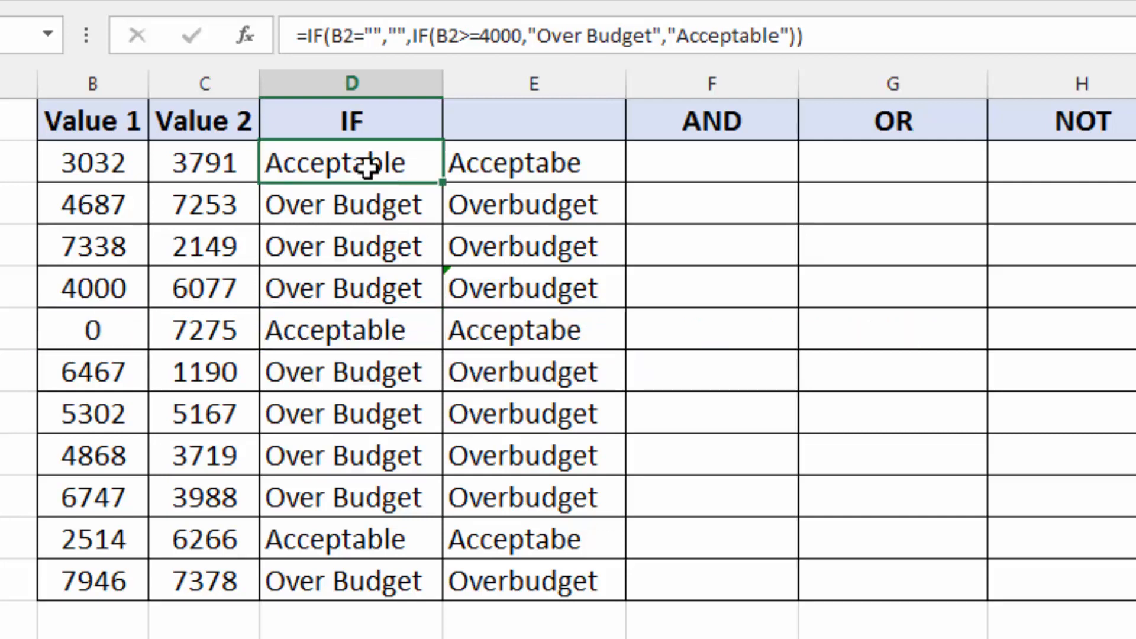
double_click(382, 168)
key(BackSpace)
key(BackSpace)
key(BackSpace)
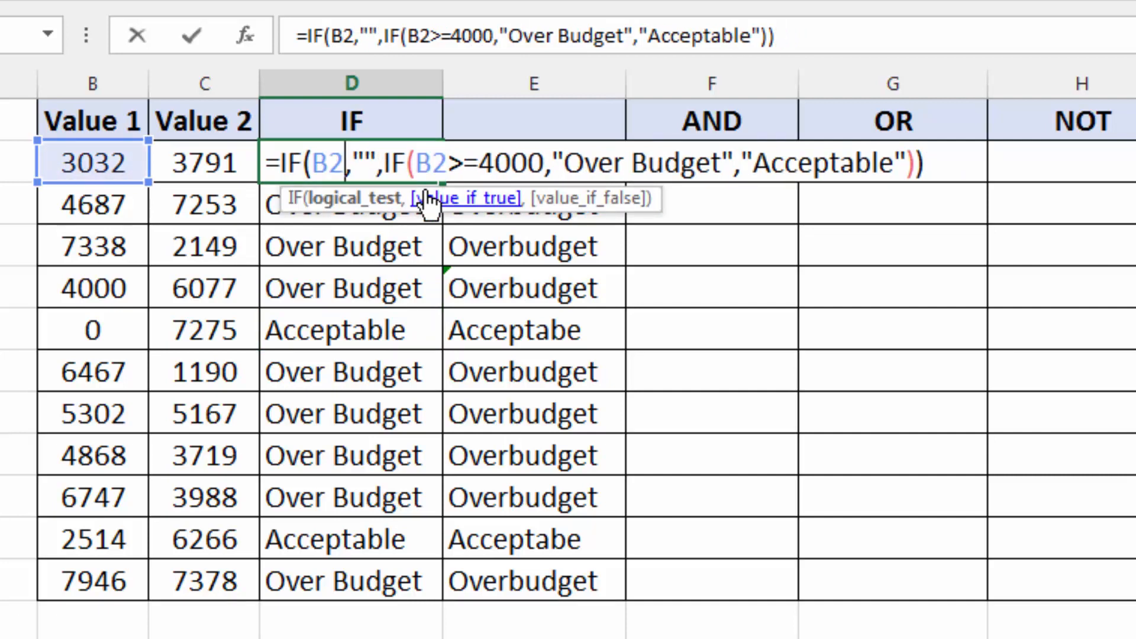
text(>)
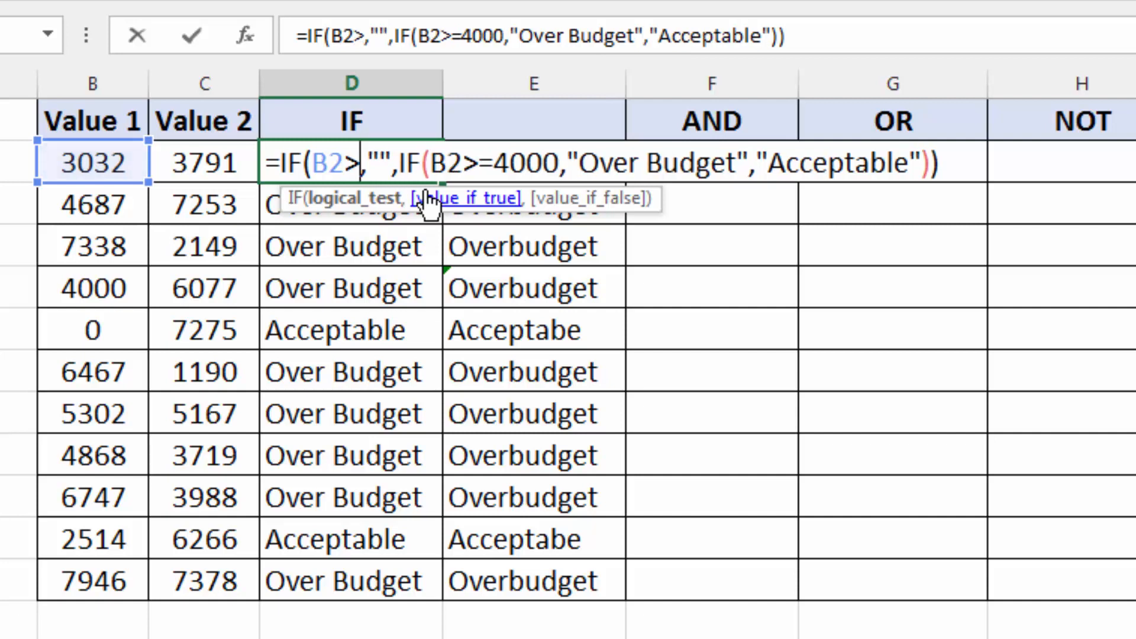
text(0)
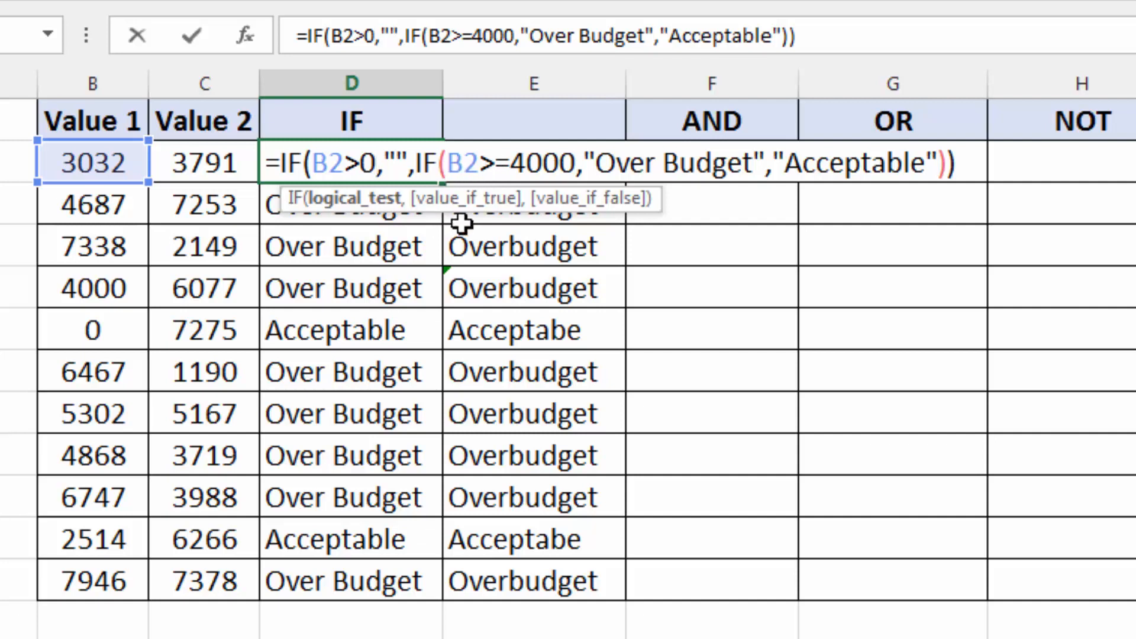
Try B2<1 as the outer test in the D2 formula and restore B2>0
key(BackSpace)
key(BackSpace)
text(<1)
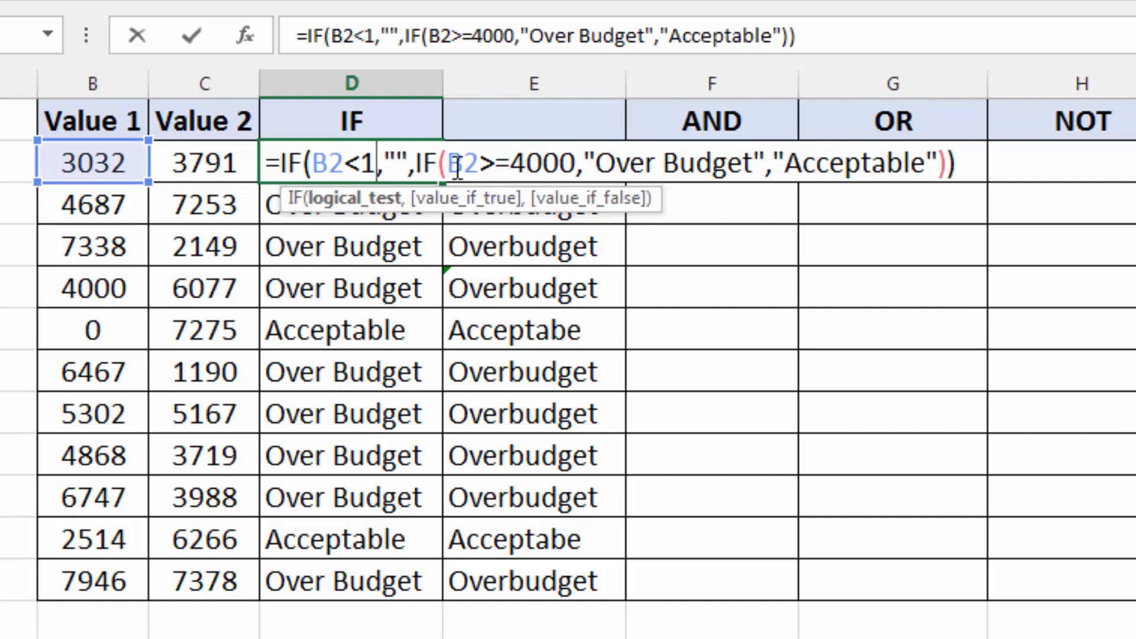
key(BackSpace)
key(BackSpace)
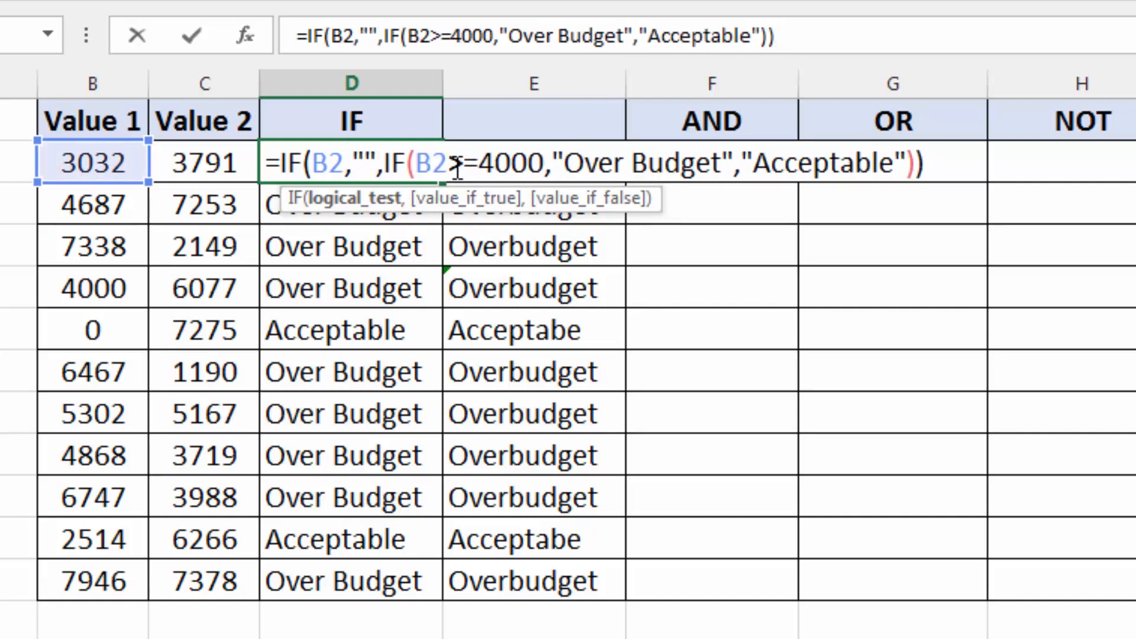
text(>0)
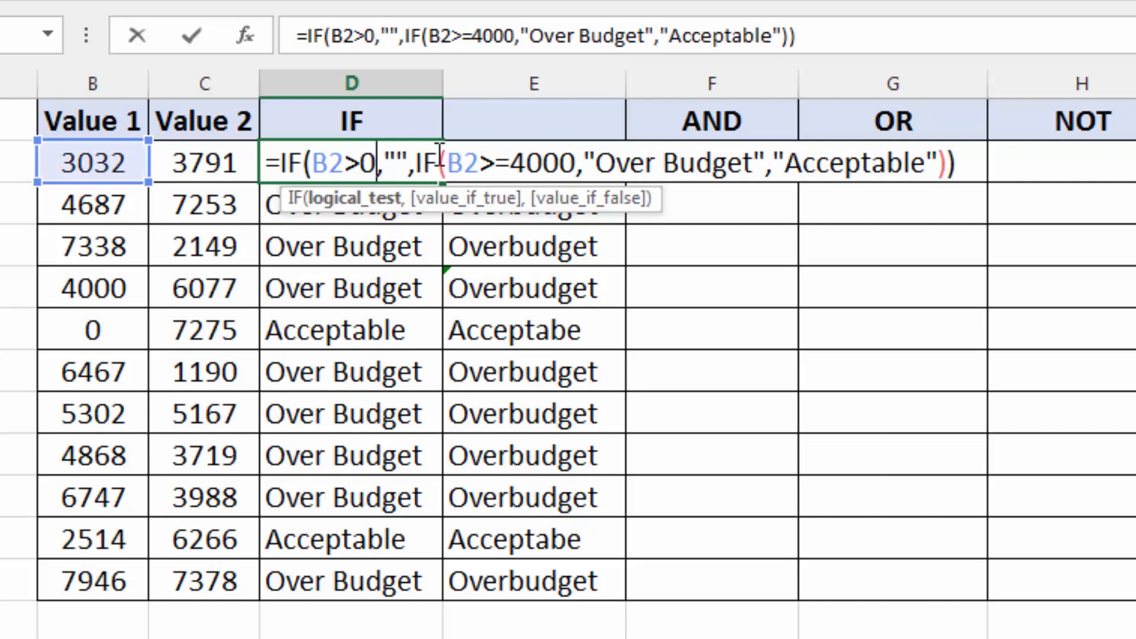
Move the empty text to the outer IF's false result in D2: =IF(B2>0,IF(B2>=4000,"Over Budget","Acceptable"),"")
click(408, 164)
key(BackSpace)
key(BackSpace)
key(BackSpace)
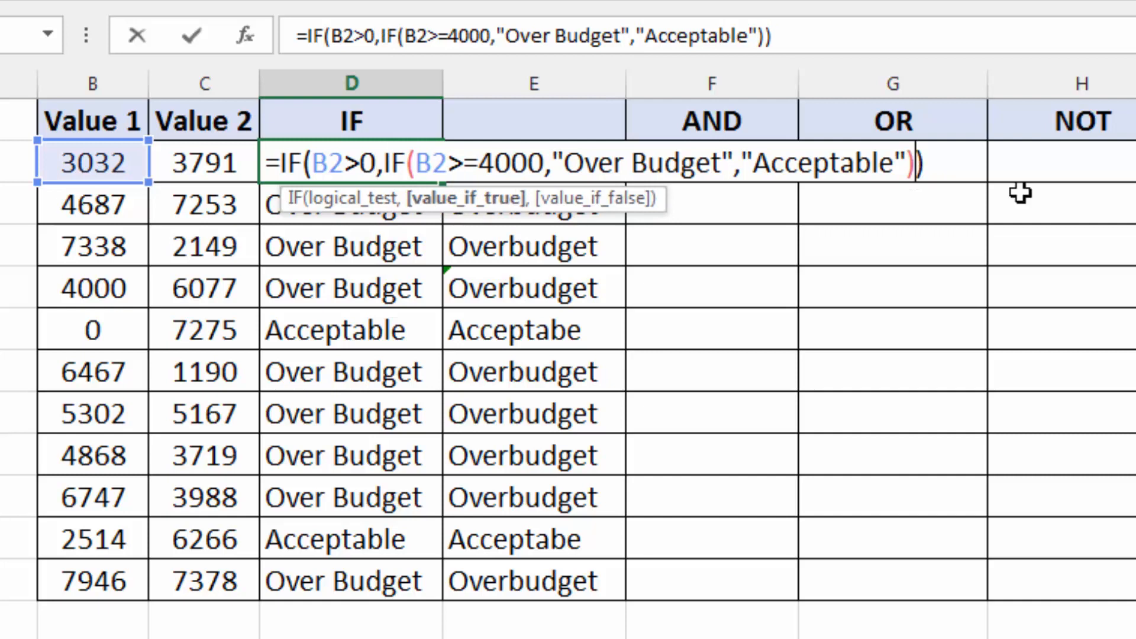
text(,"")
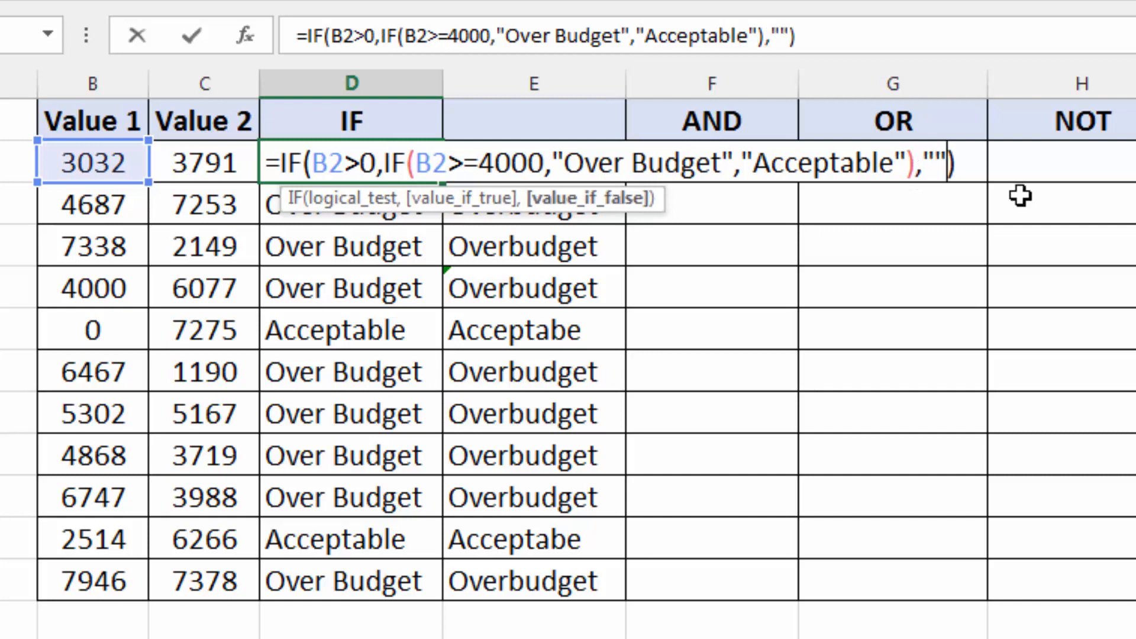
key(Return)
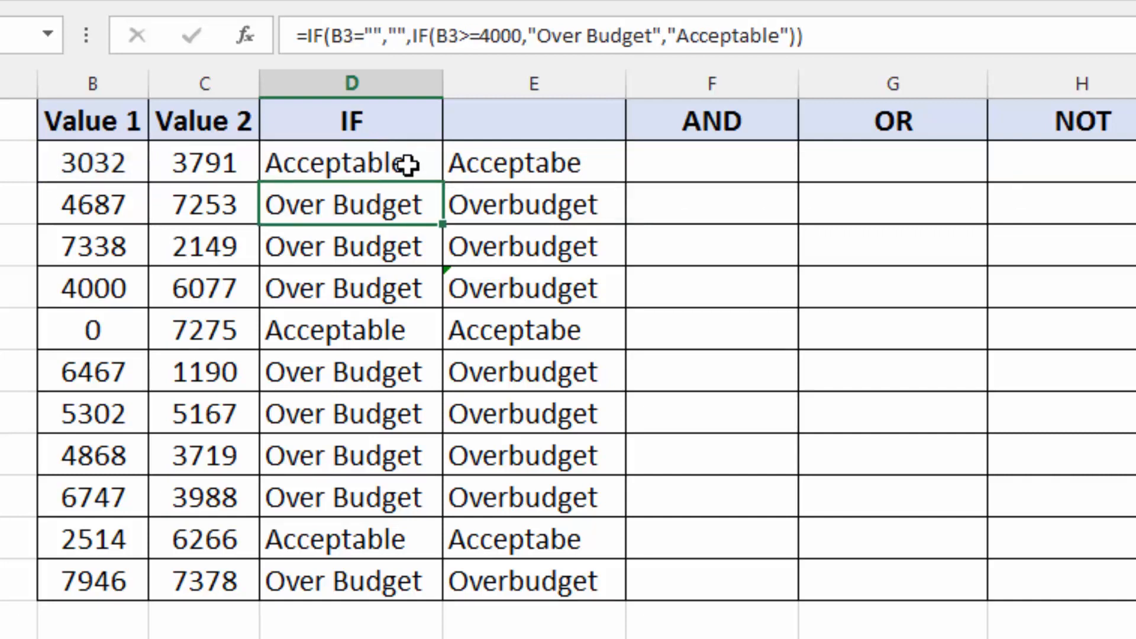
Copy the B2>0 formula from D2 down through D12 and check the result in D6 against B6
click(420, 168)
drag(443, 188, 435, 588)
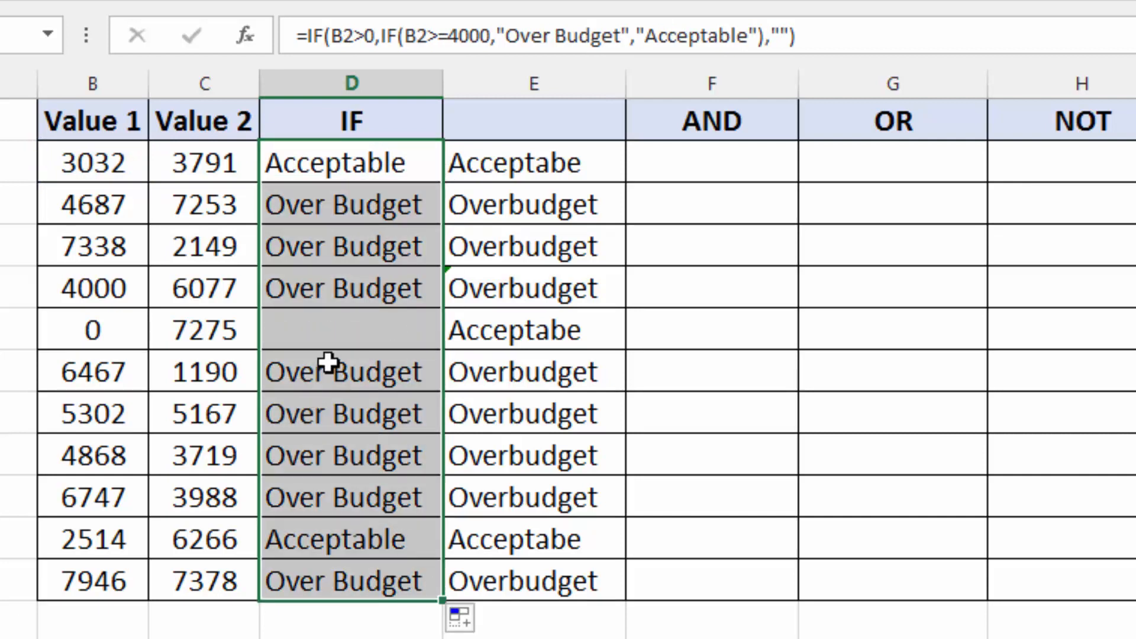
click(336, 333)
click(114, 333)
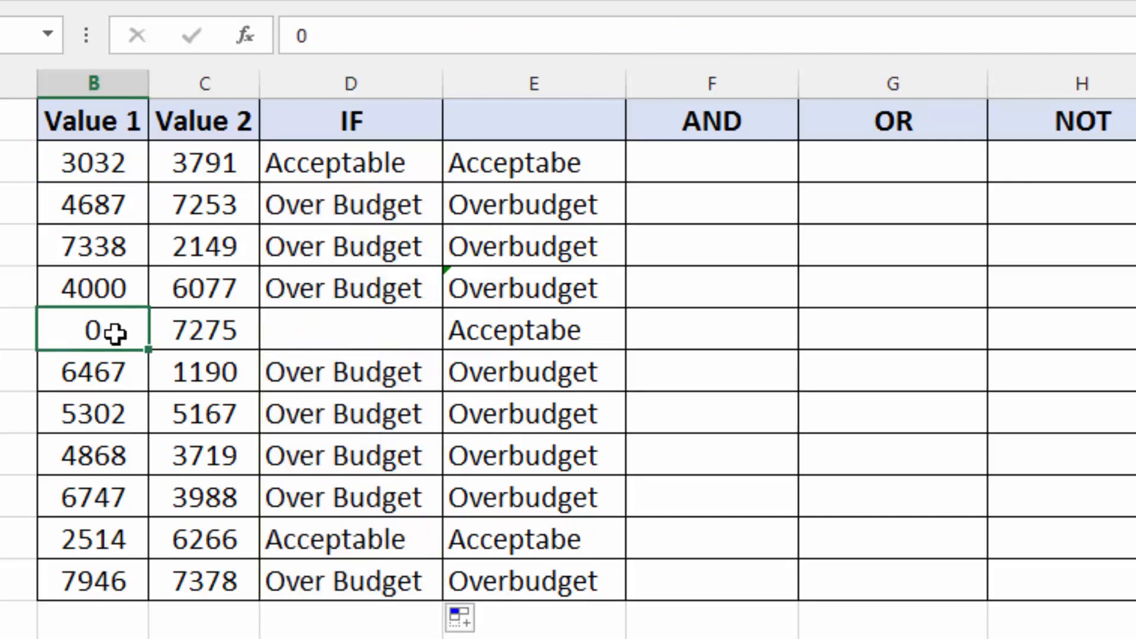
click(320, 332)
Set Value 1 in B9 to 0 to test the copied formula and review the formula in D2
click(130, 443)
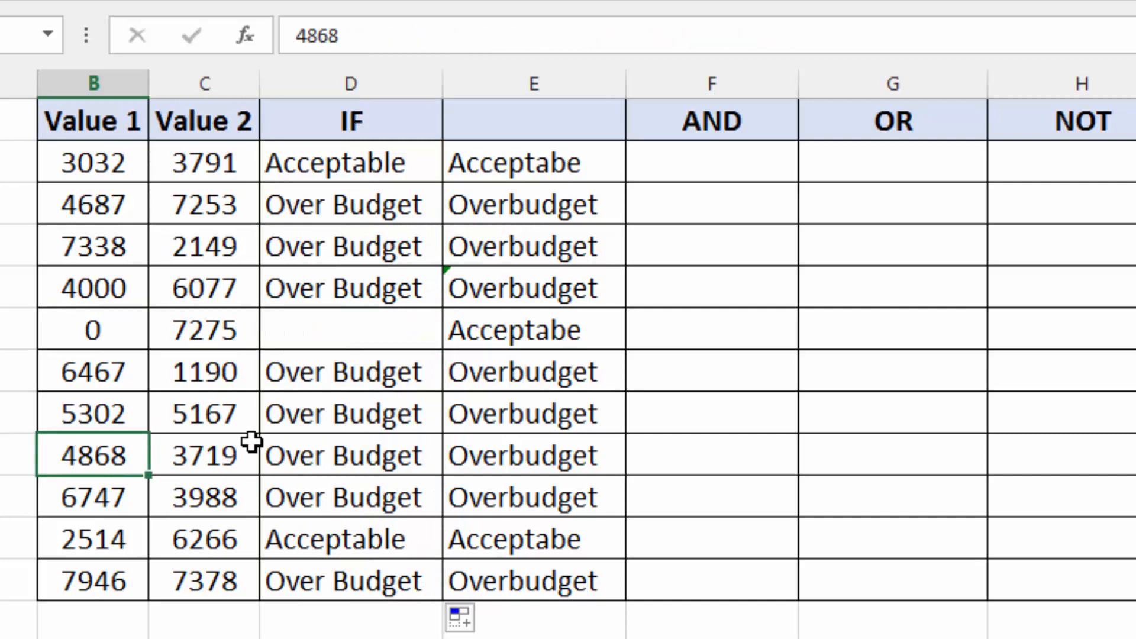
text(0)
key(Return)
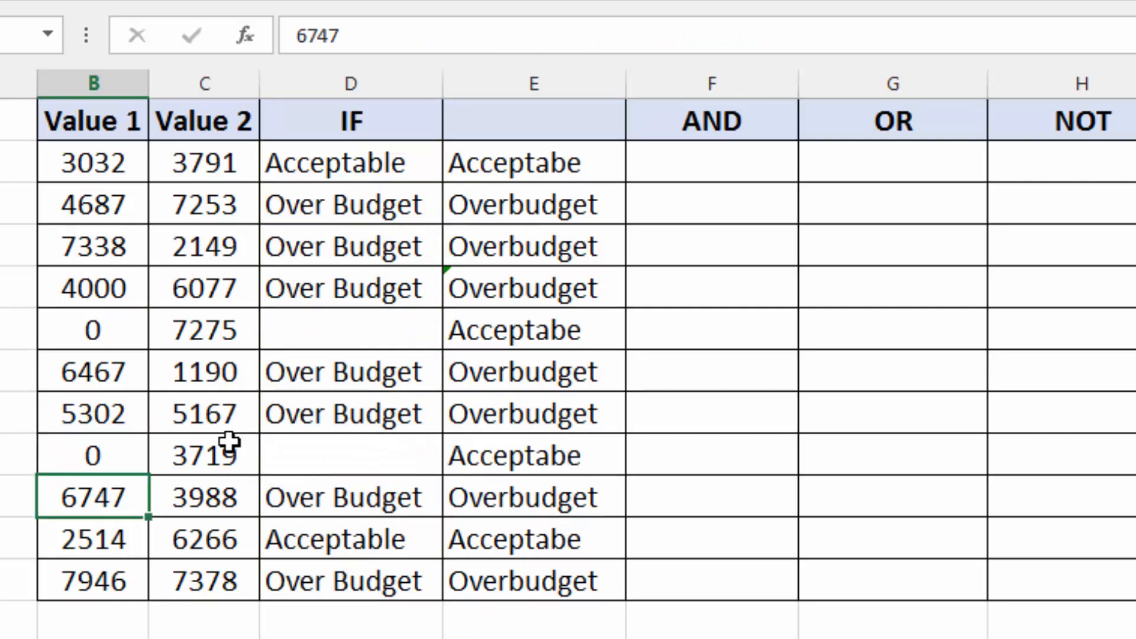
click(349, 171)
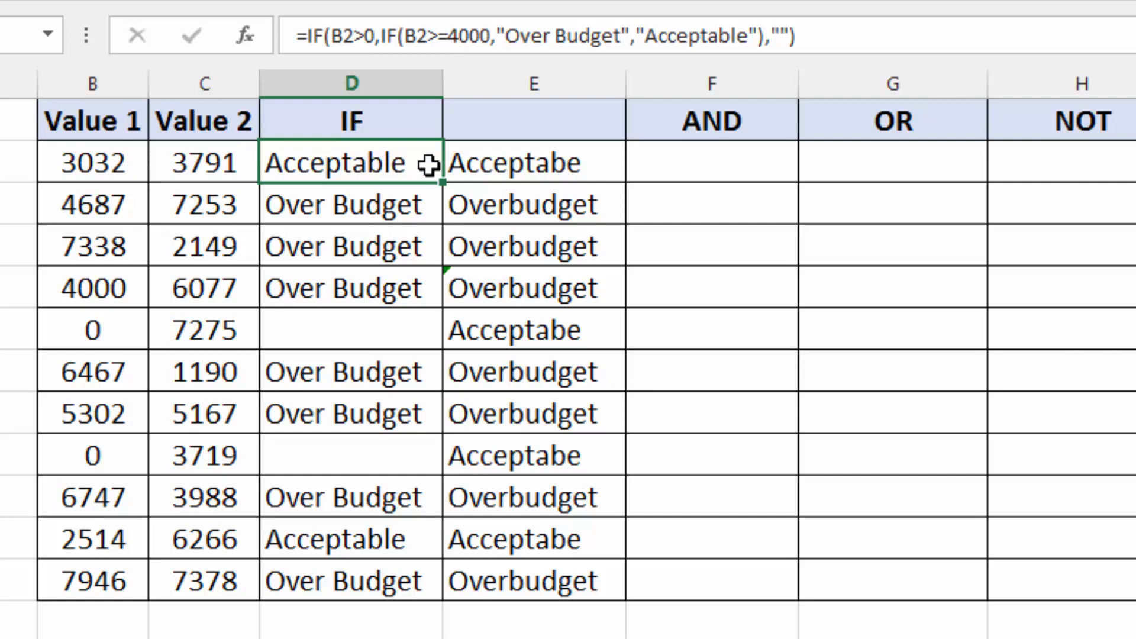
Enter =AND(B2>4000,C2>3000) in F2 to test Value 1 and Value 2 together
click(735, 166)
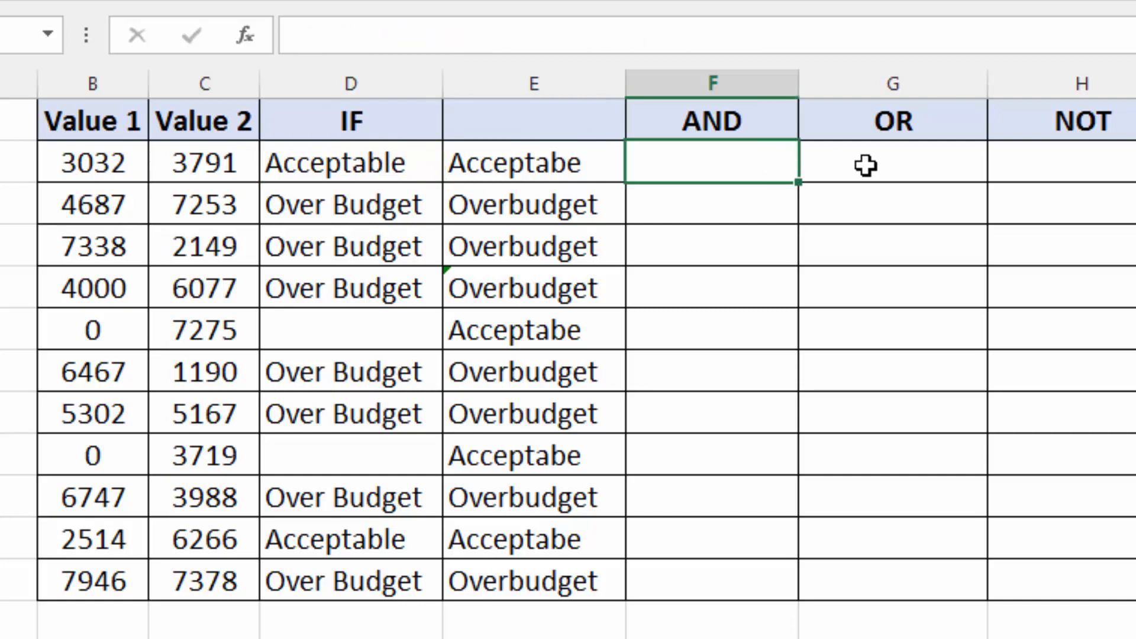
click(864, 165)
click(779, 173)
text(=and)
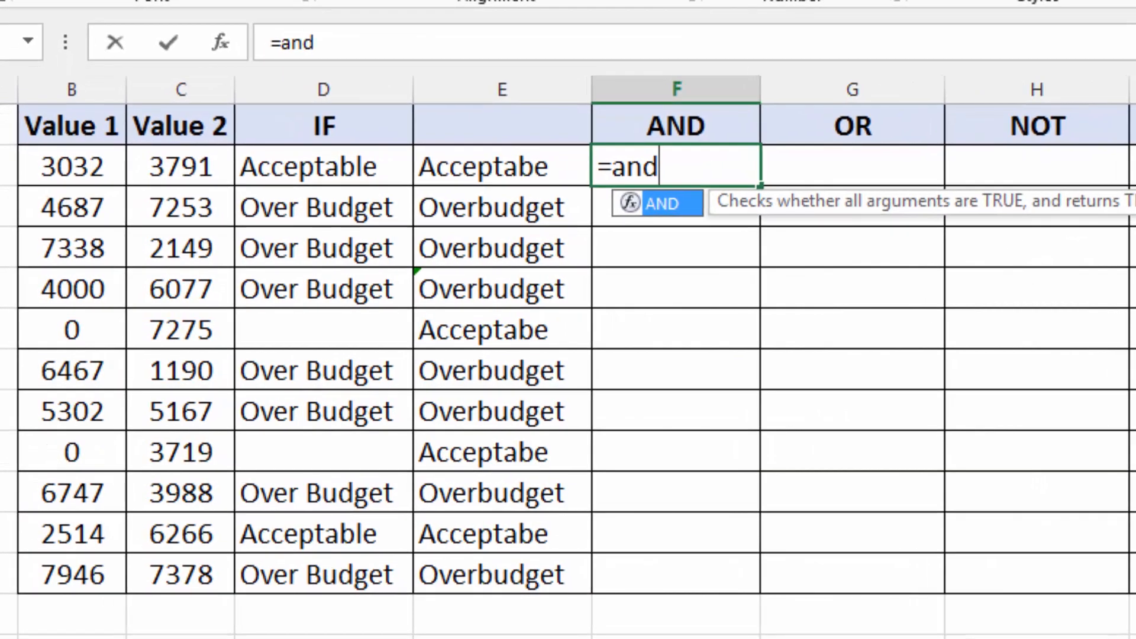
text(()
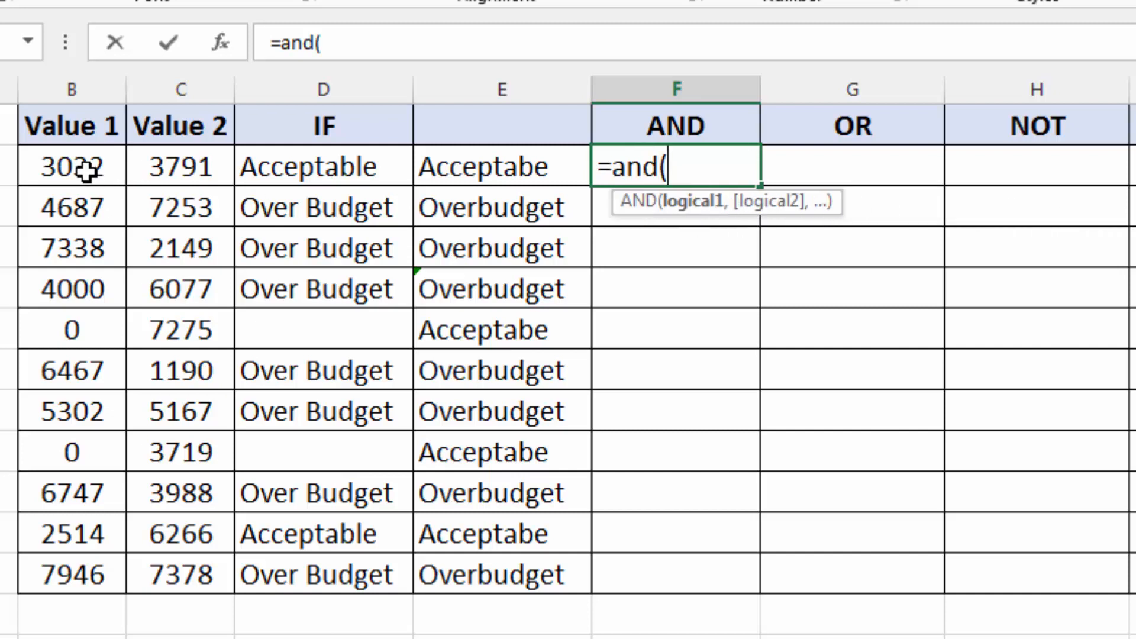
click(87, 172)
text(>4000)
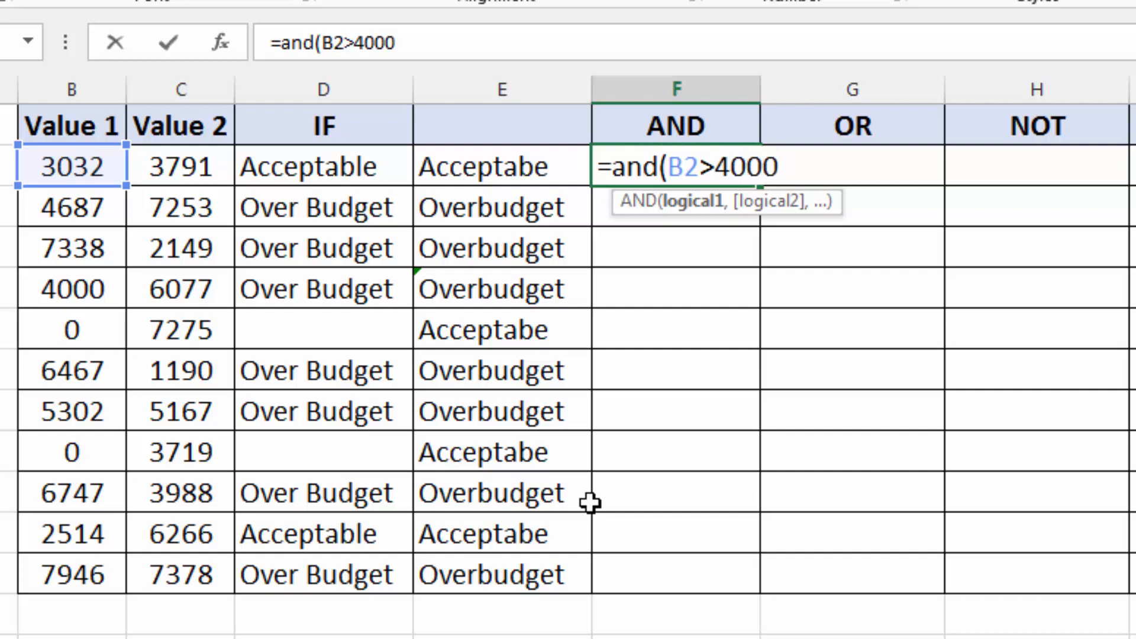
text(,)
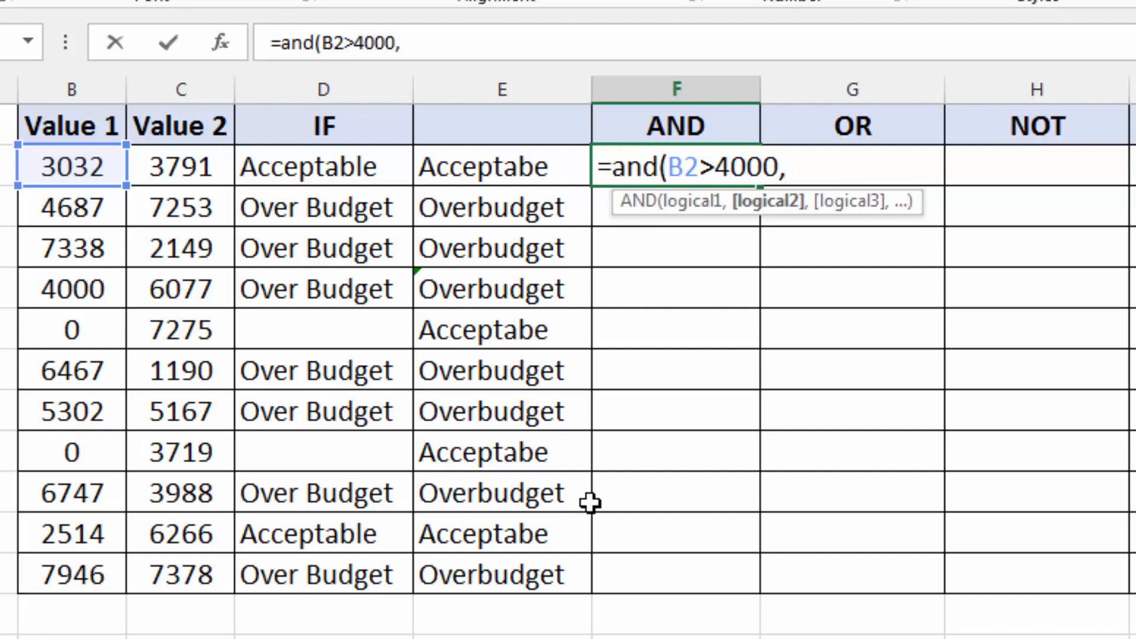
click(185, 168)
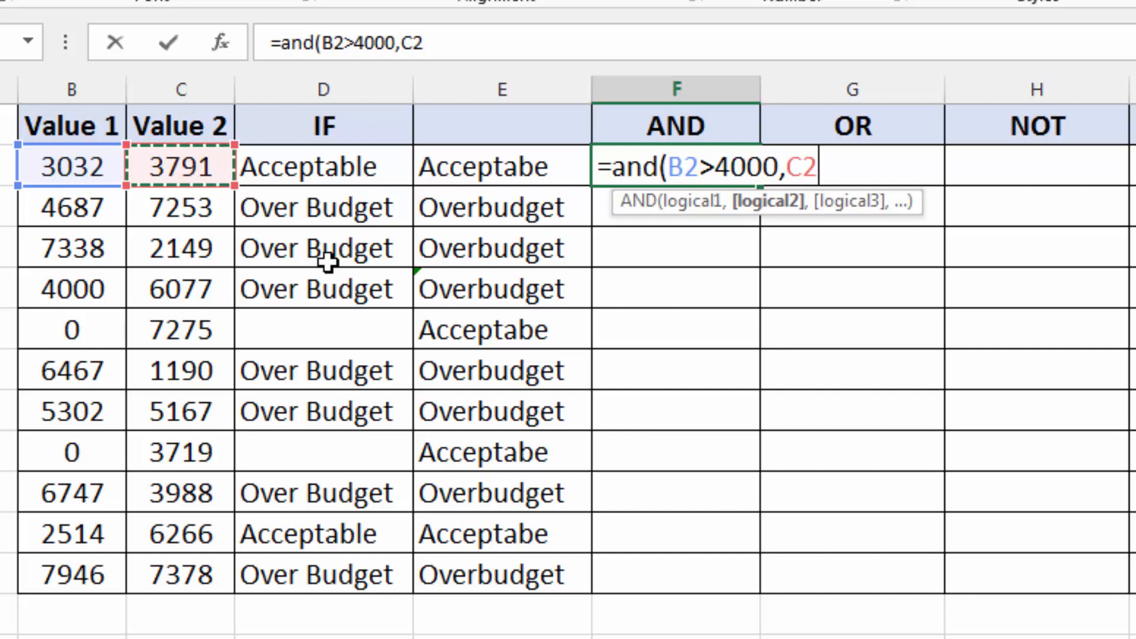
text(>3000)
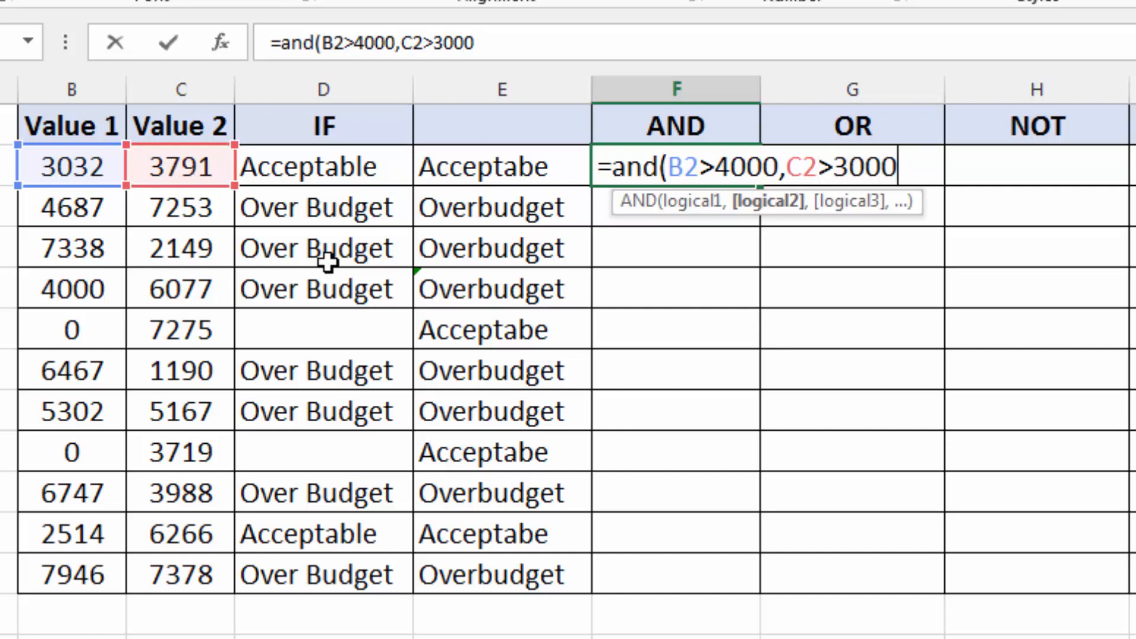
text())
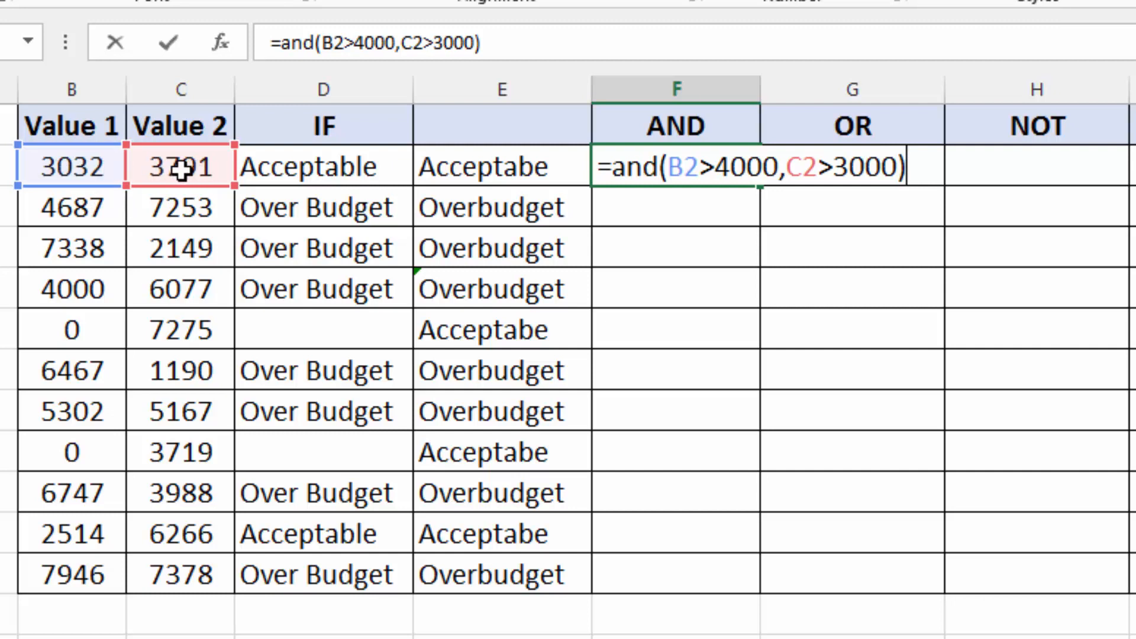
key(ctrl+Return)
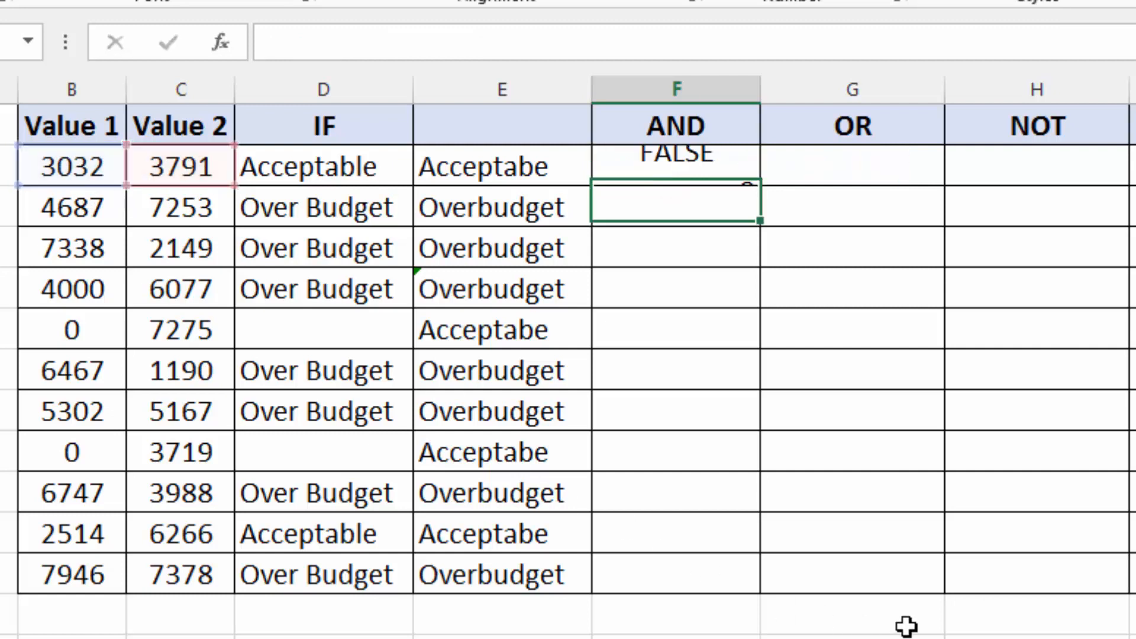
Copy the AND formula from F2 down through F12 and check the result in F3 against B3 and C3
click(716, 169)
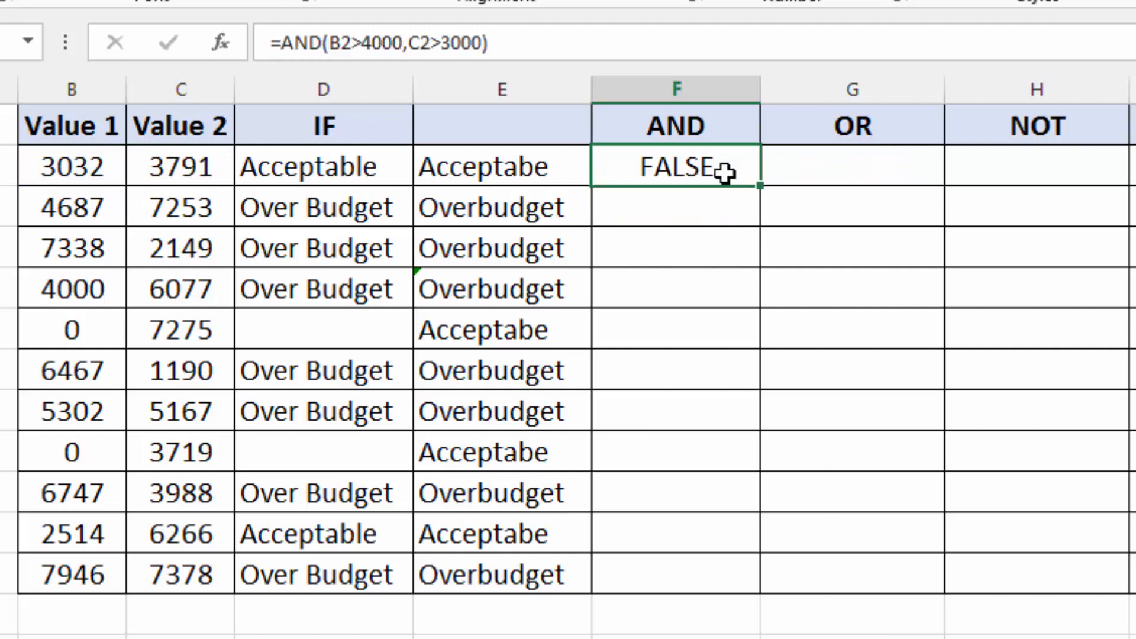
drag(761, 188, 761, 586)
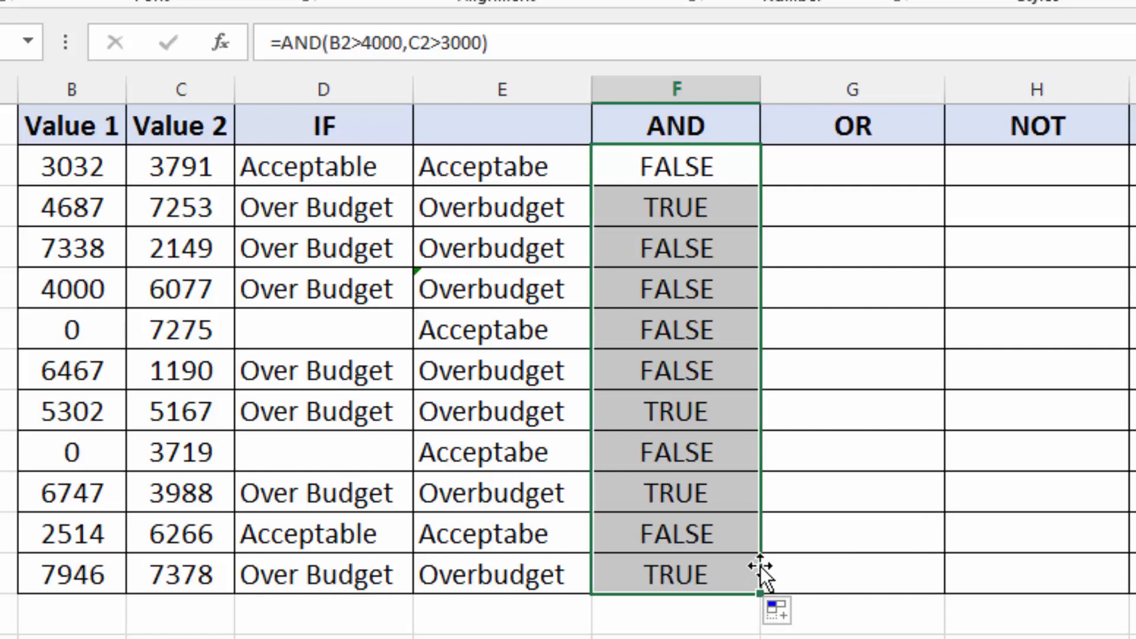
click(678, 216)
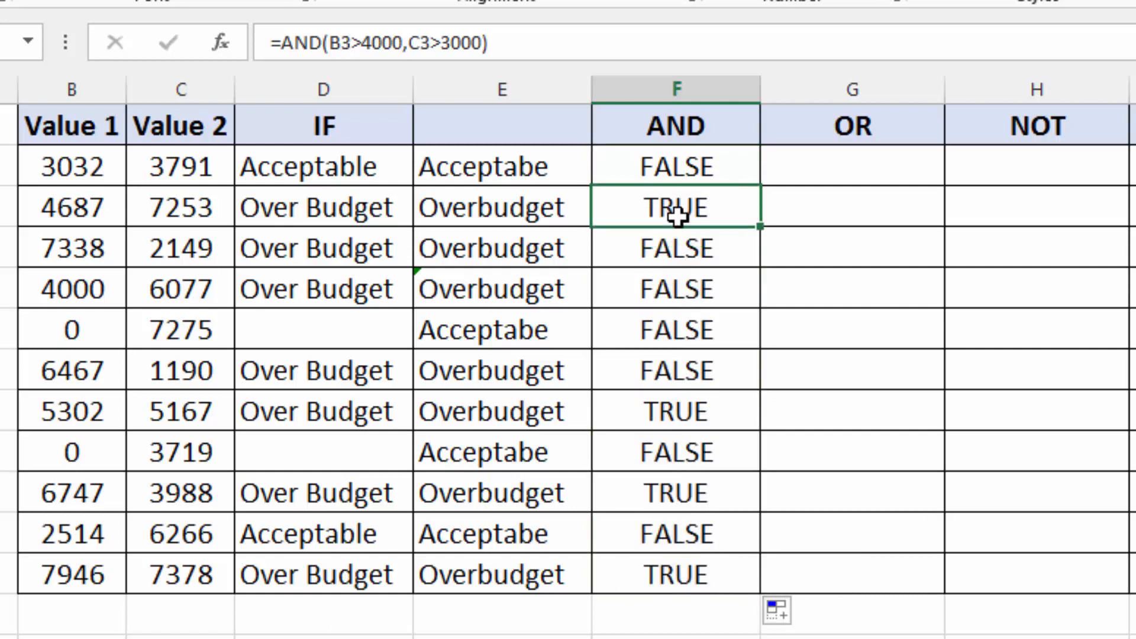
click(81, 218)
click(169, 210)
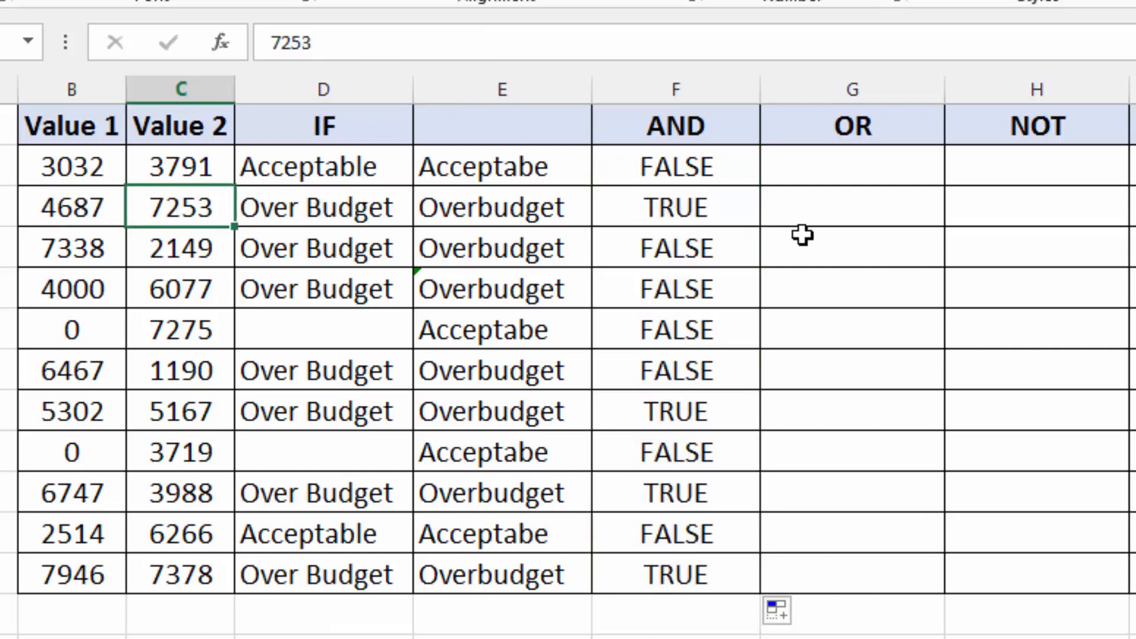
click(731, 208)
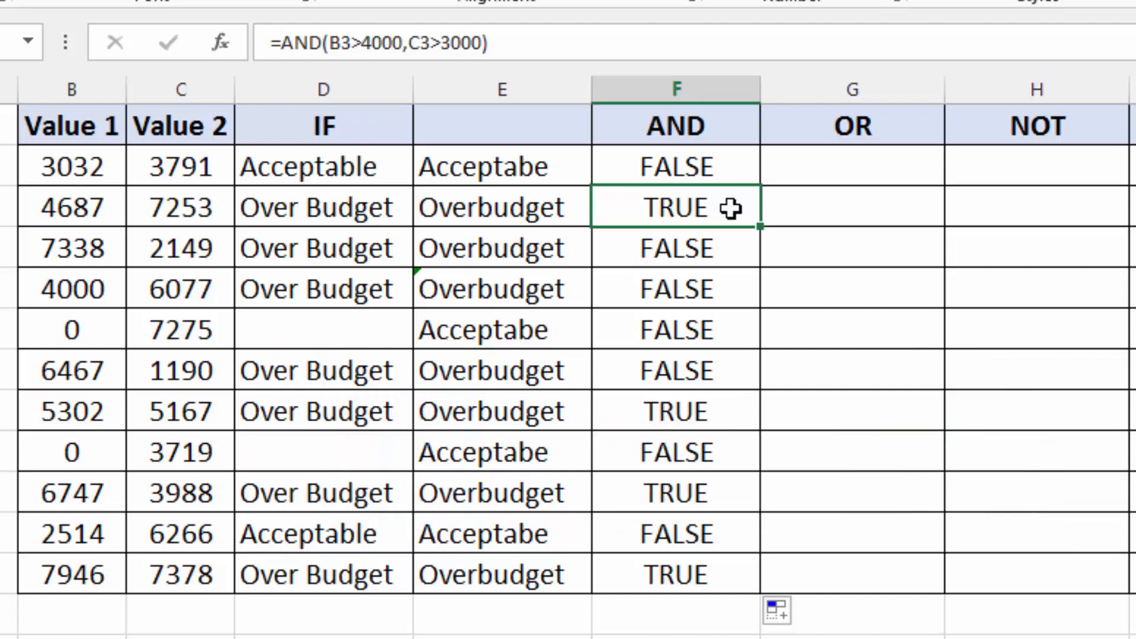
Enter =OR(B2>4000,C2>3000) in G2 to test whether either value meets its condition
click(824, 167)
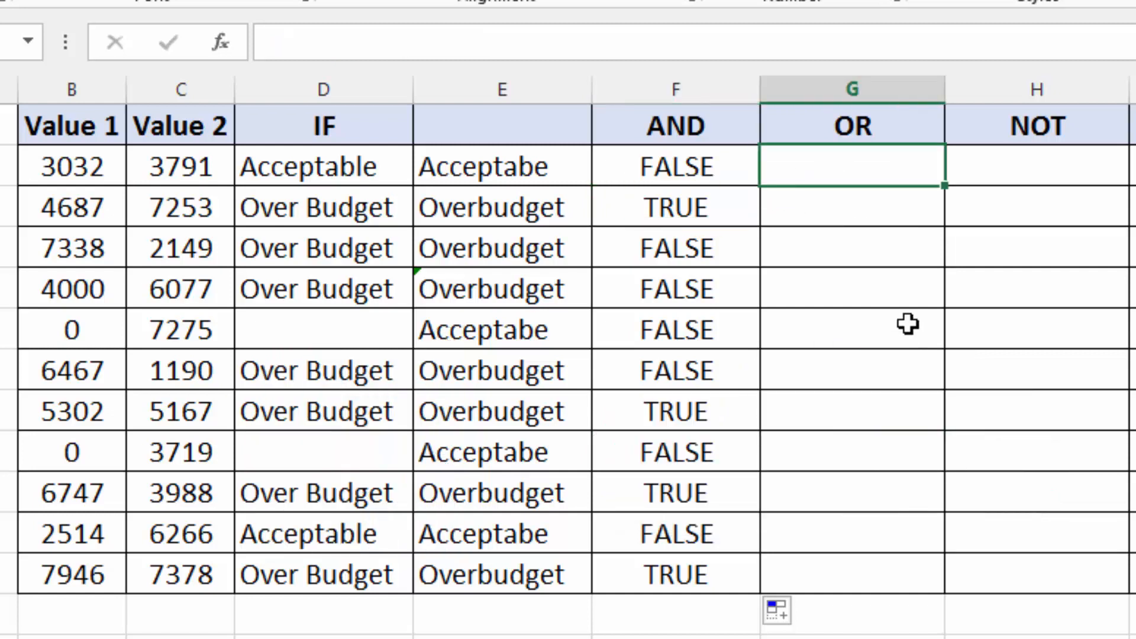
text(=or)
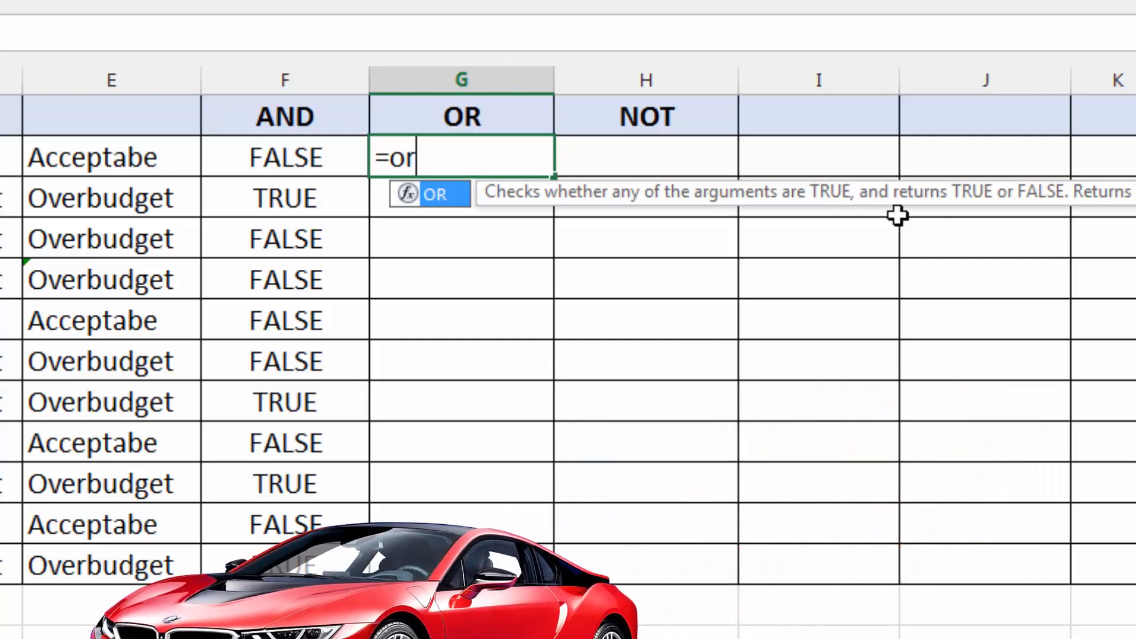
text(()
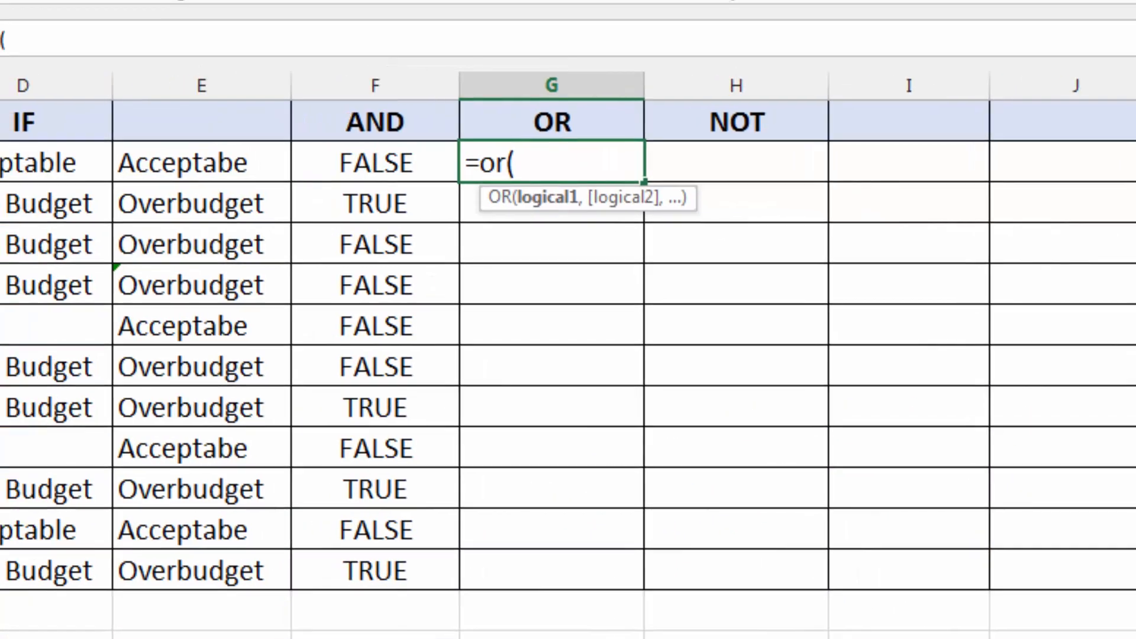
click(8, 179)
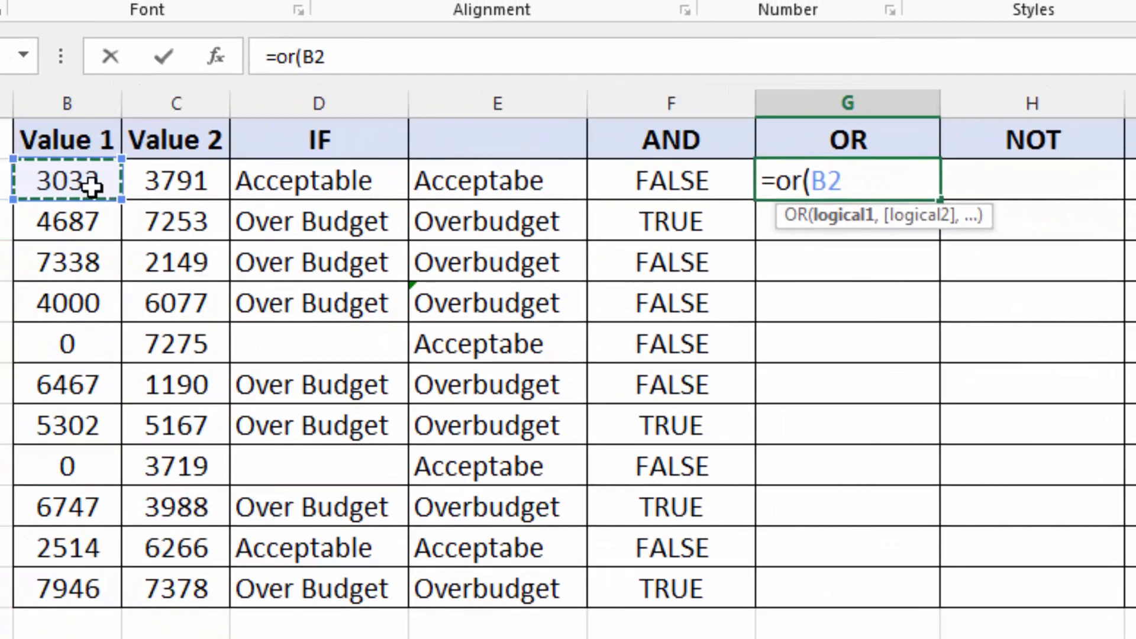
text(>40)
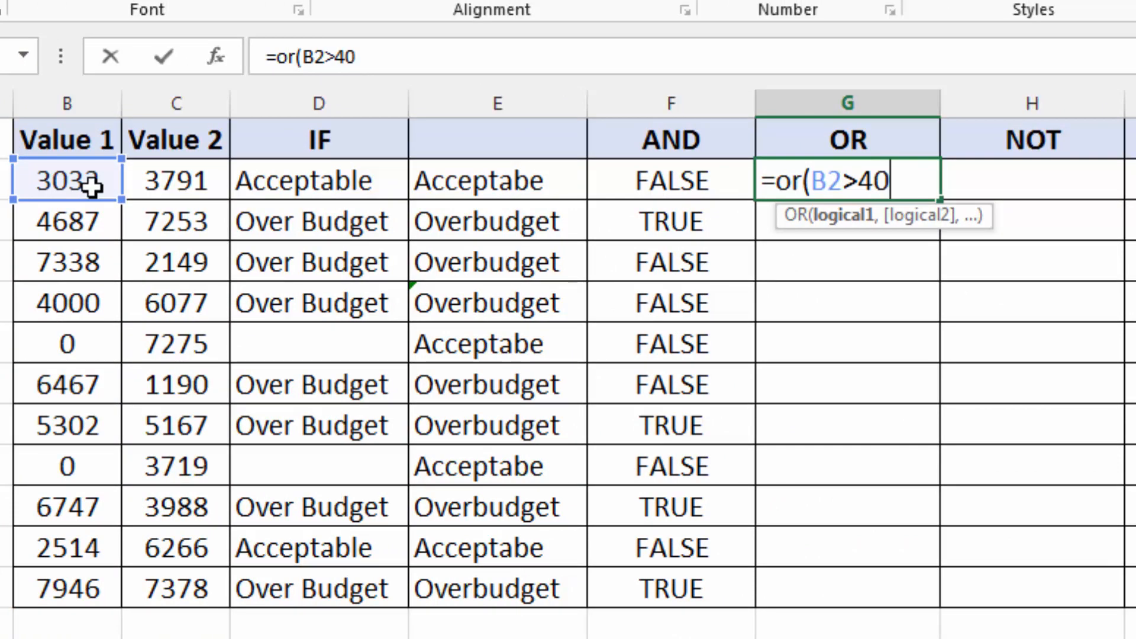
text(00,)
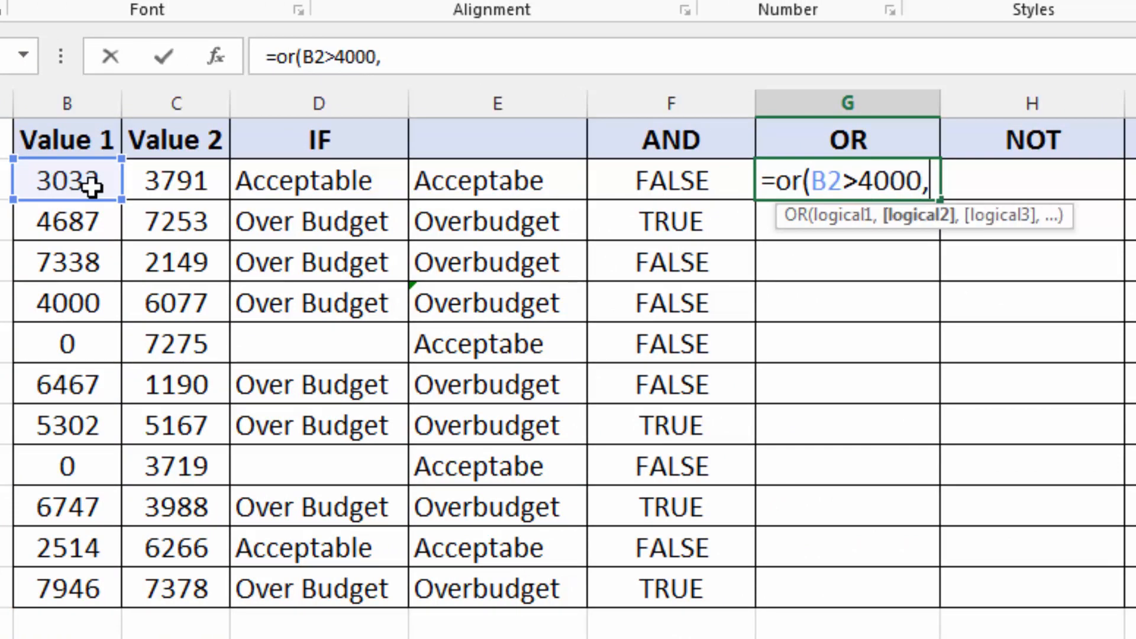
click(156, 182)
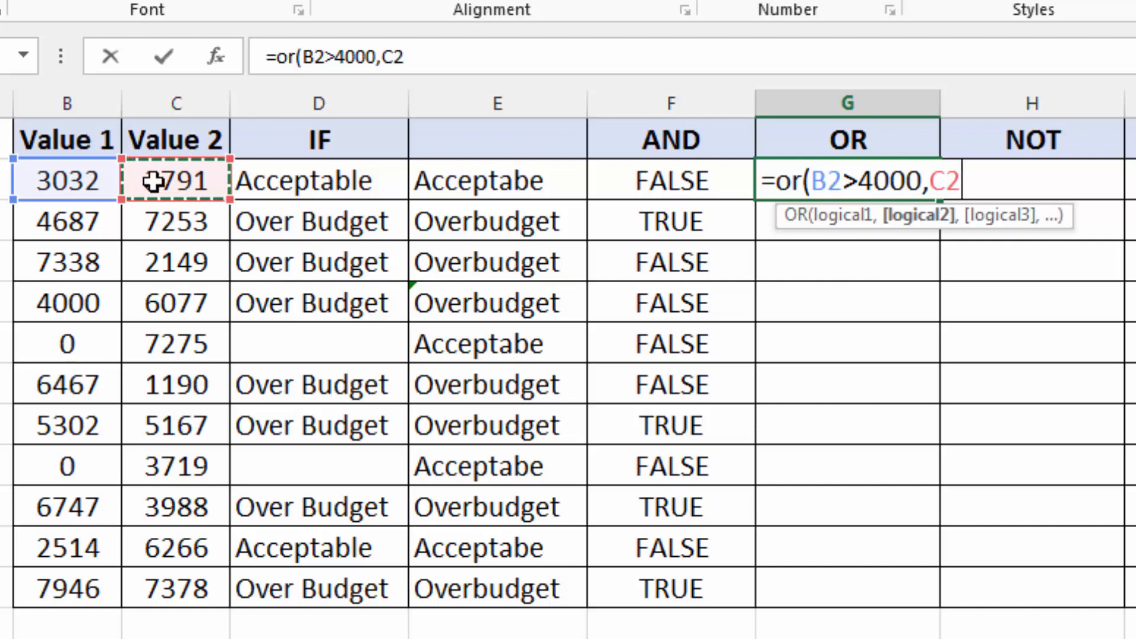
text(>3000)
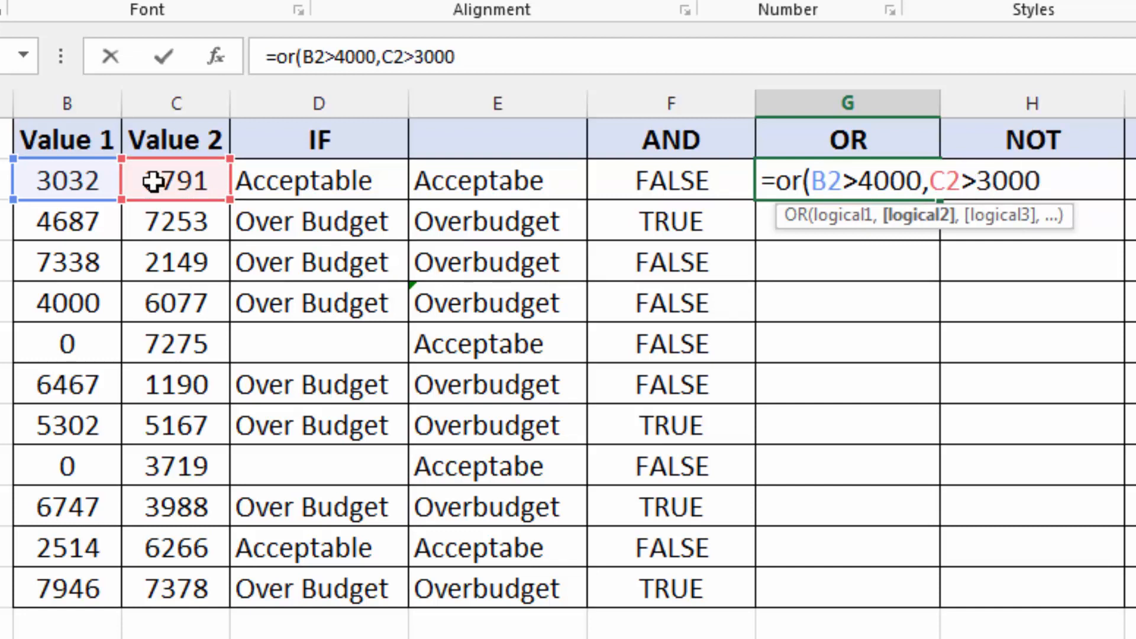
text())
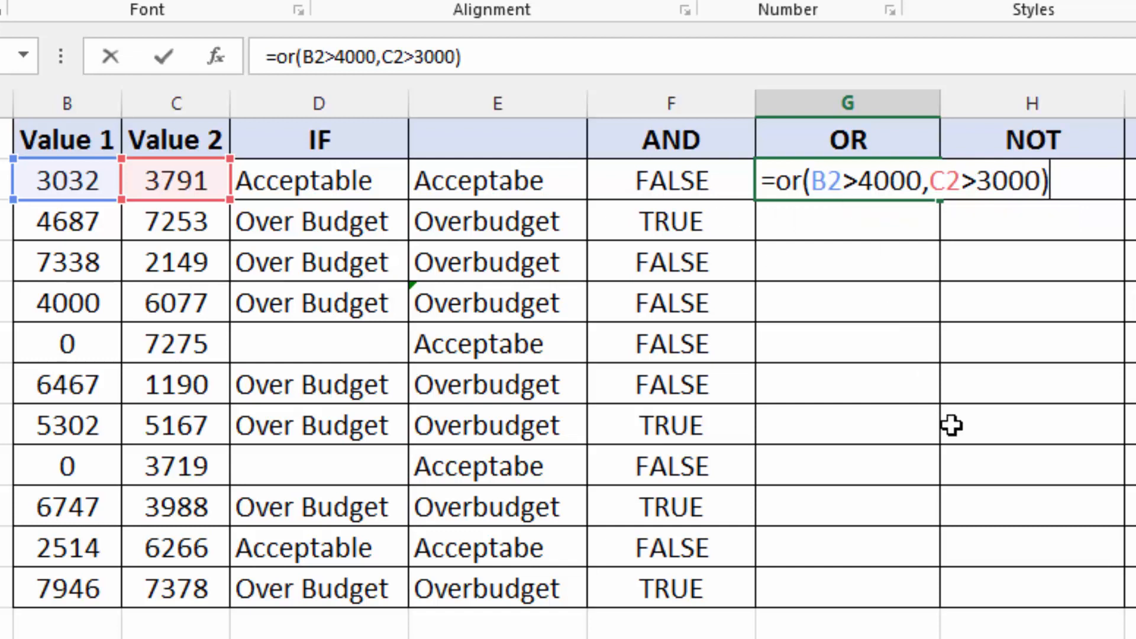
key(Return)
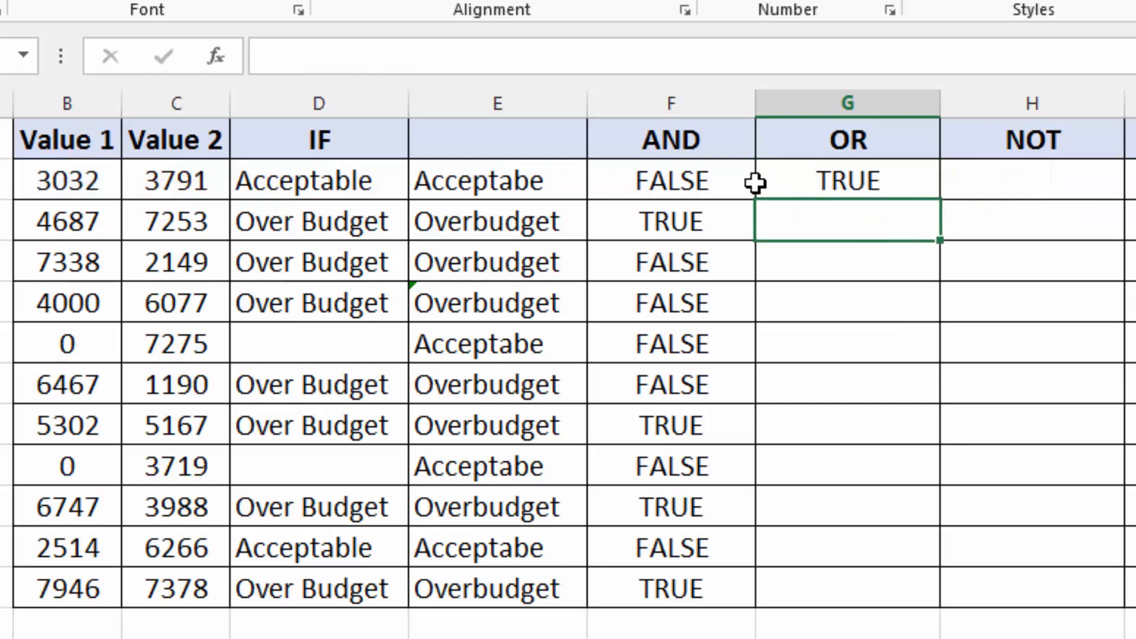
Copy the OR formula from G2 down through G12 and compare the OR results with the AND results in column F
click(823, 183)
click(692, 185)
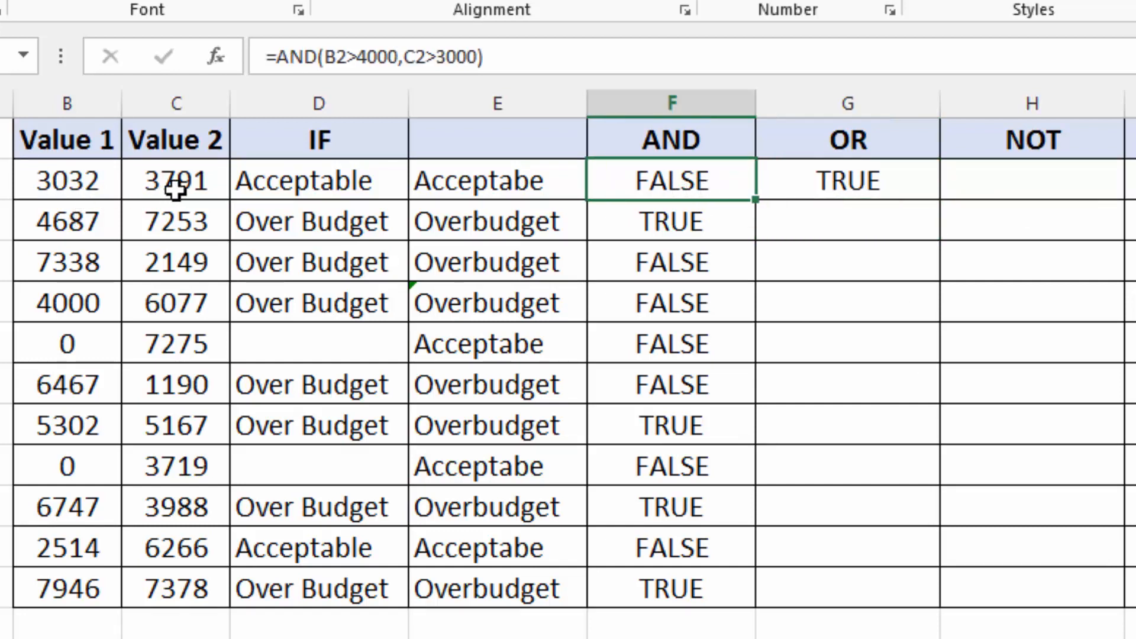
click(793, 176)
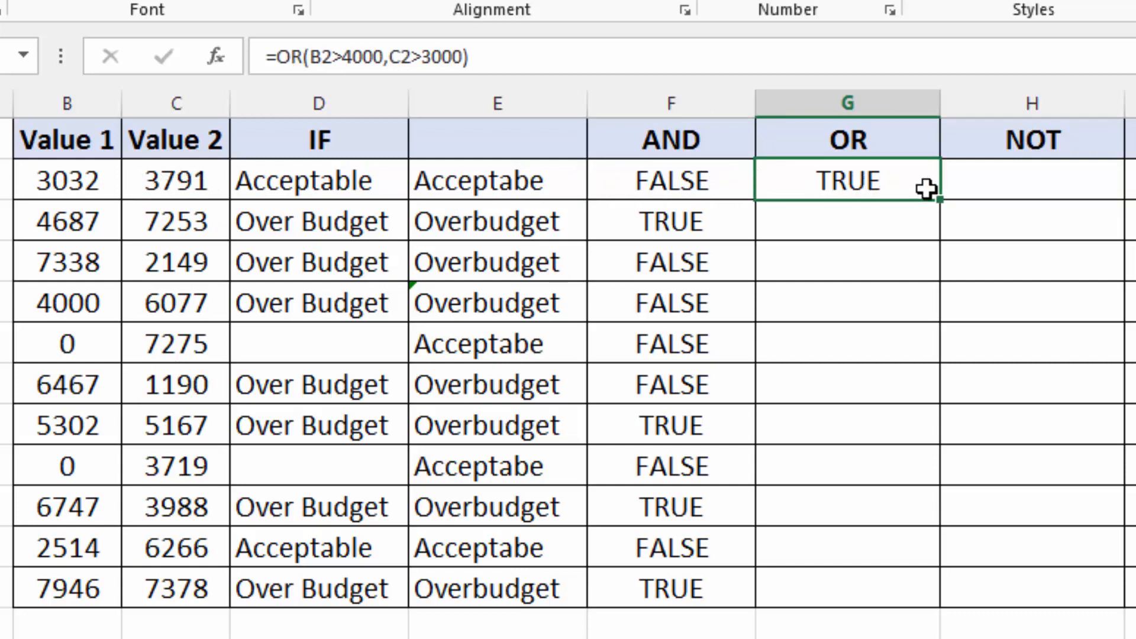
drag(940, 199, 929, 598)
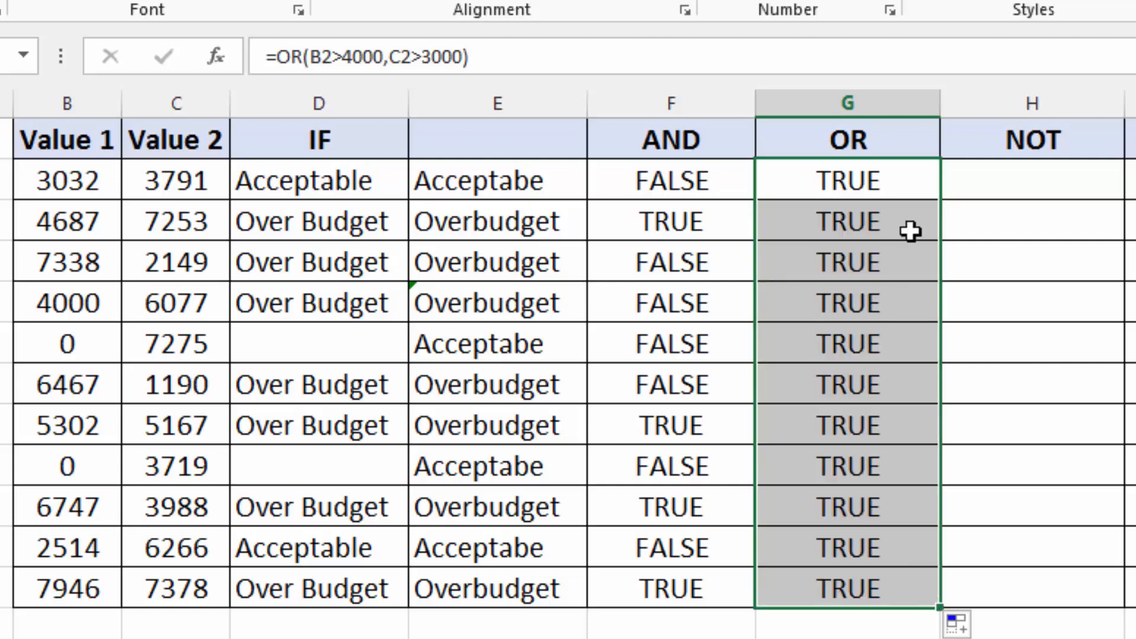
click(899, 177)
click(711, 231)
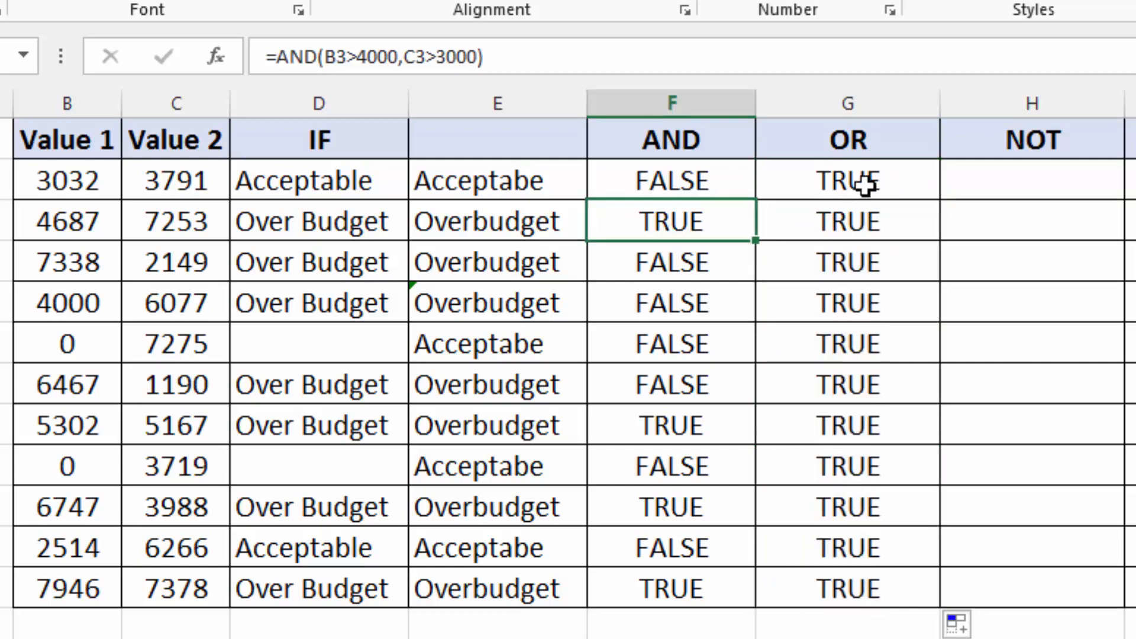
drag(870, 180, 869, 562)
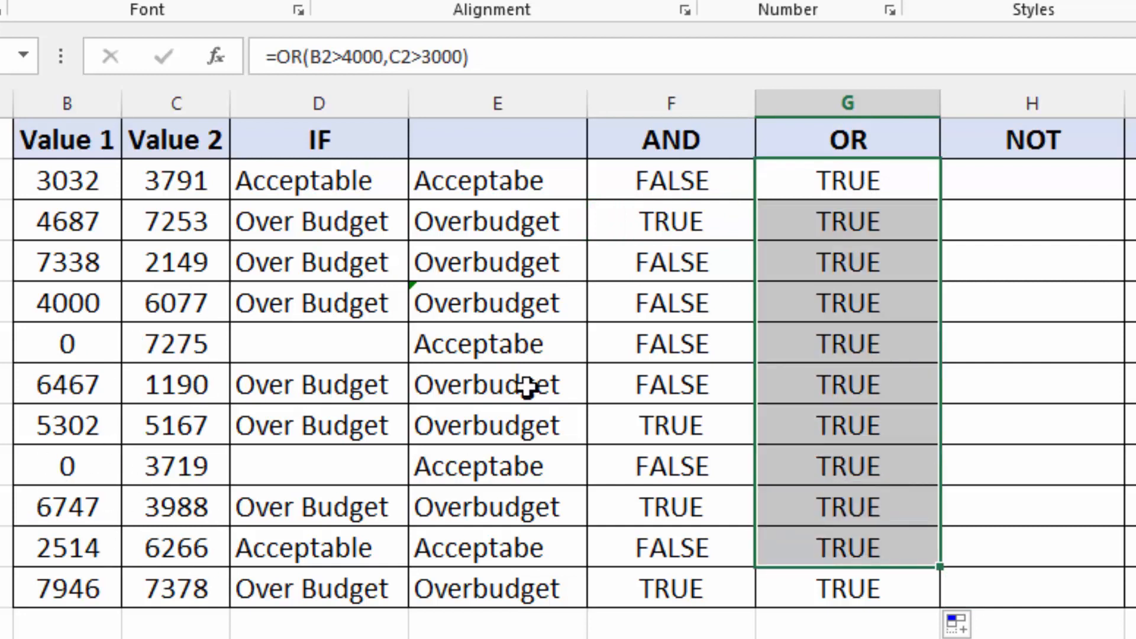
drag(668, 189, 675, 303)
drag(824, 193, 844, 337)
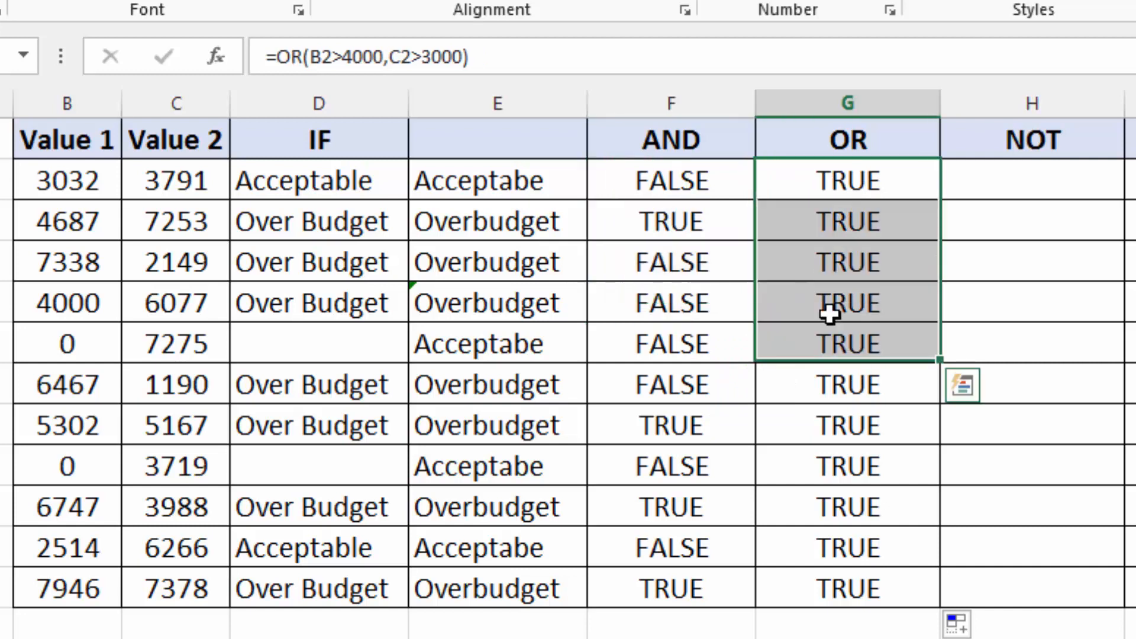
Wrap the AND test in F2 in an IF, making it =IF(AND(B2>4000,C2>3000),"I will Go","Never go")
click(692, 172)
double_click(692, 171)
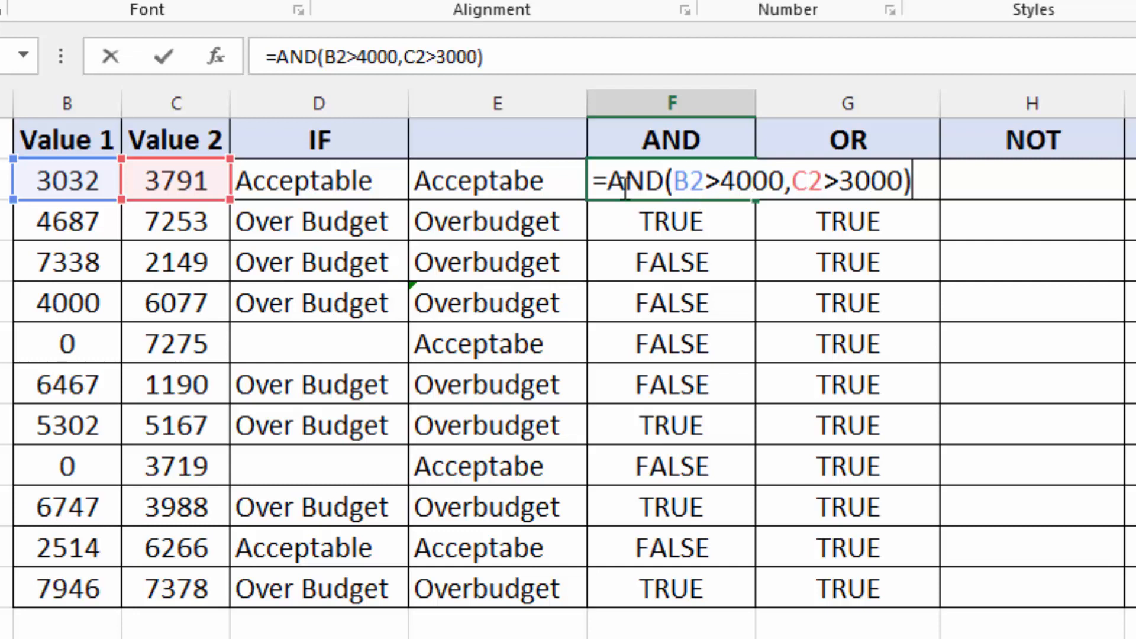
click(607, 180)
text(if()
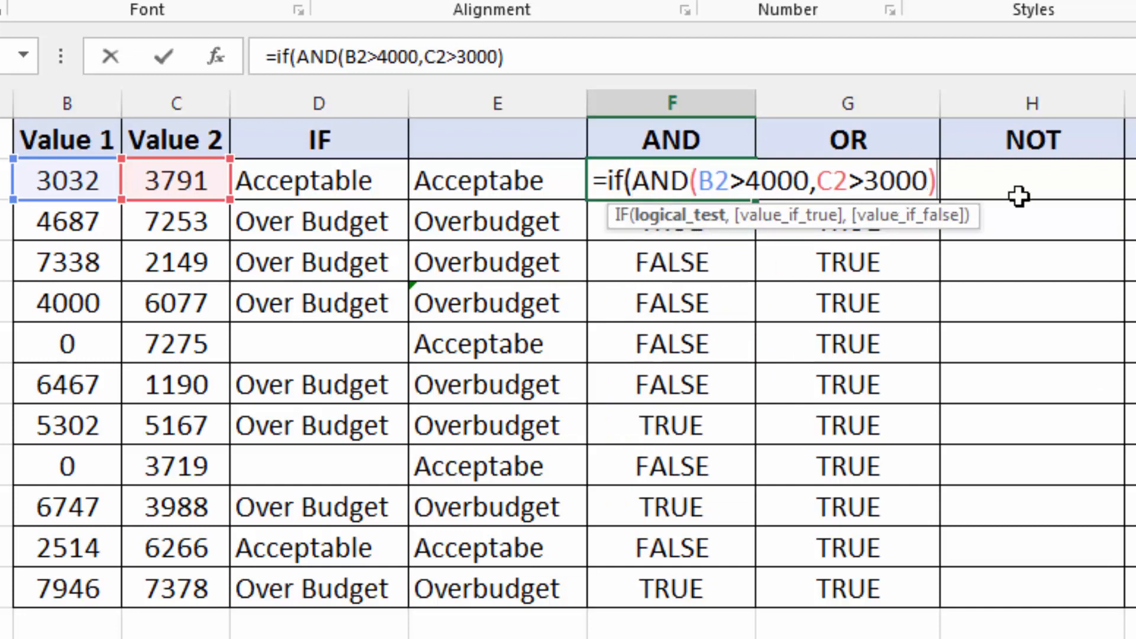
text(,)
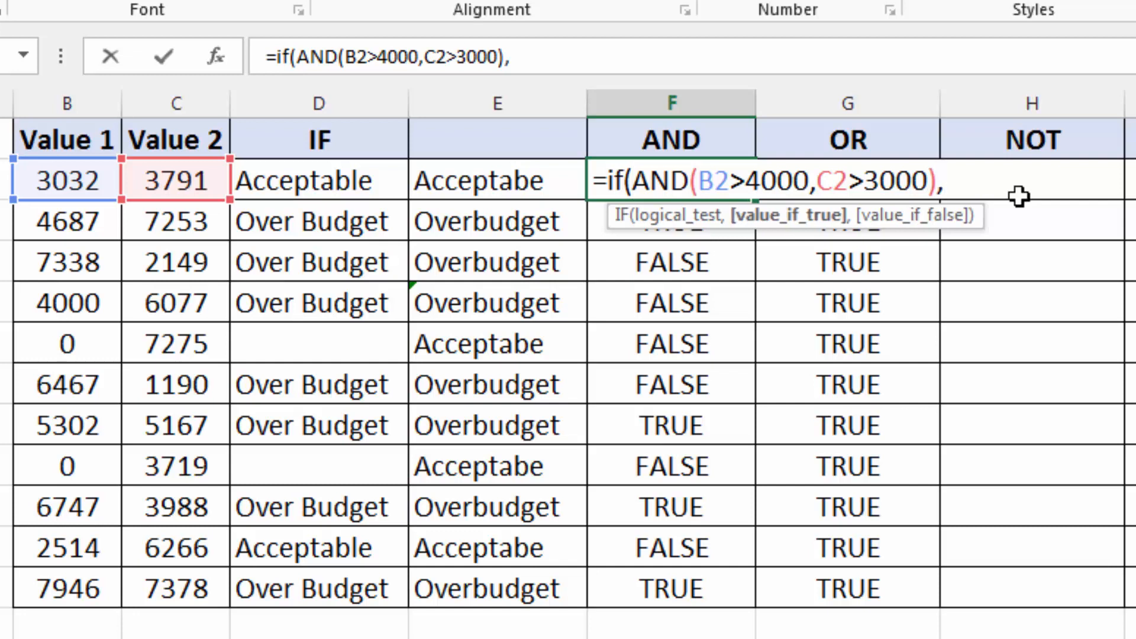
text("I will)
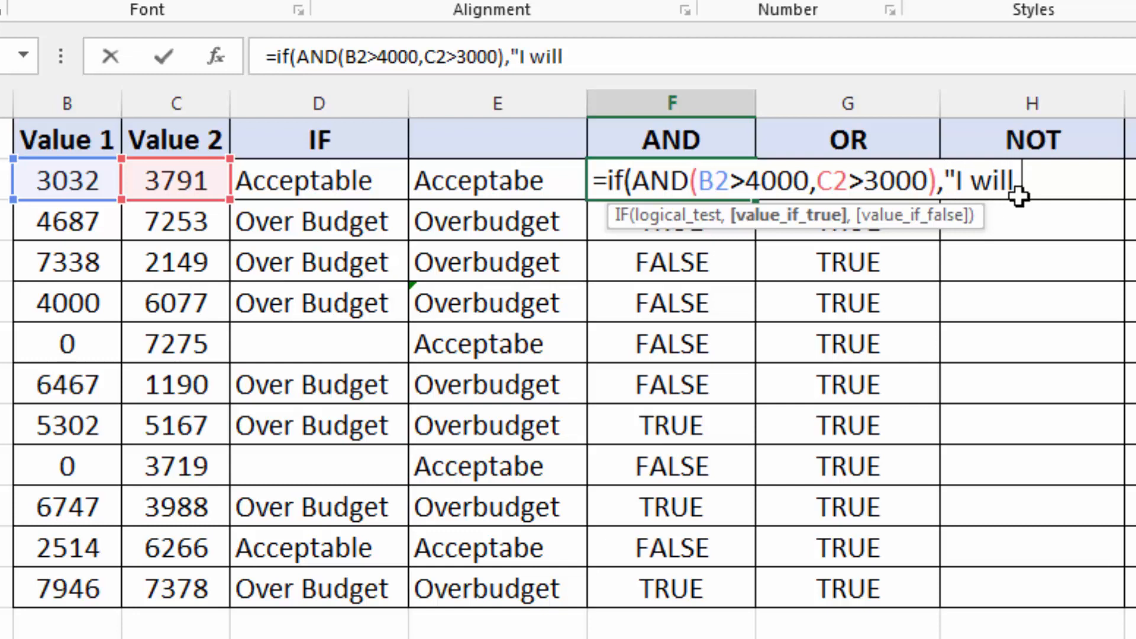
text( Go",")
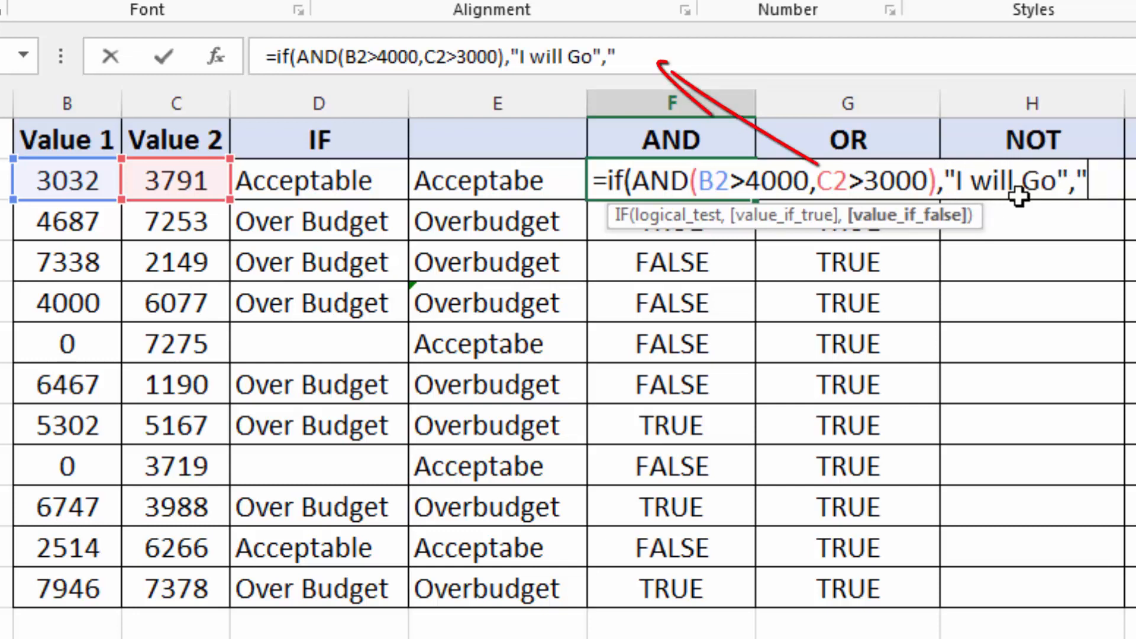
text(Never go)
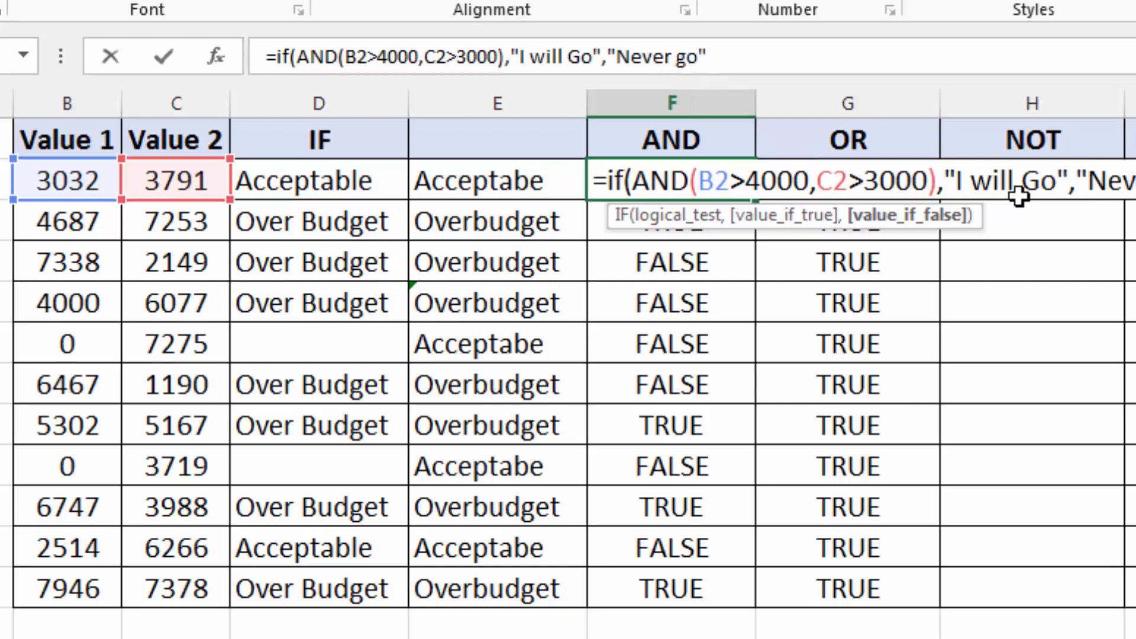
text())
key(Return)
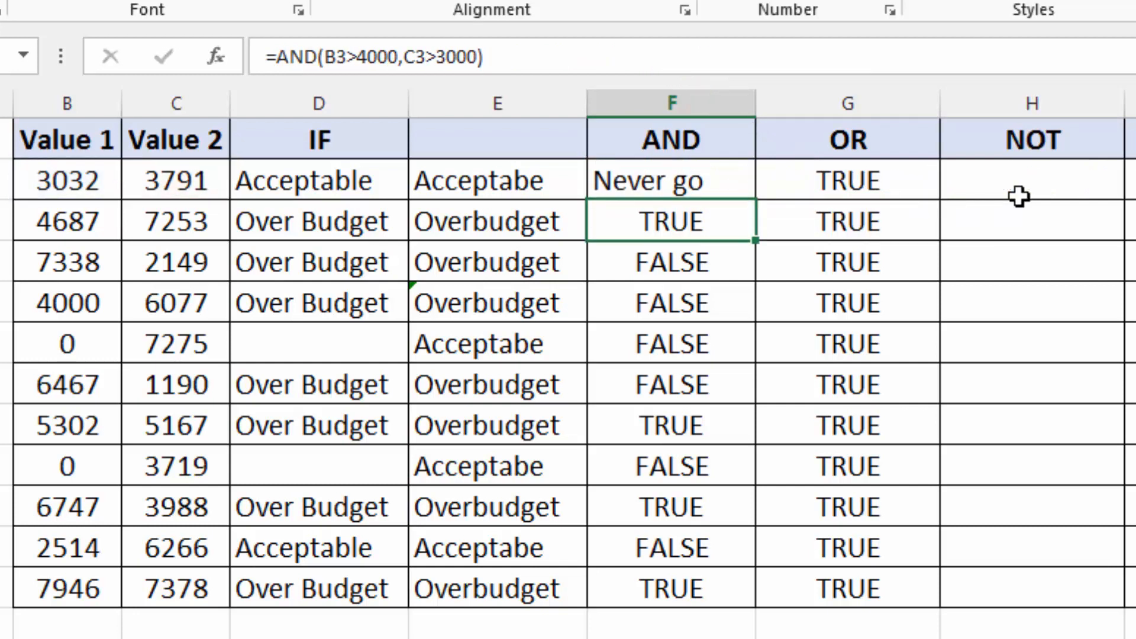
Copy the IF-AND formula from F2 down through F12 and check the results in F3, F8, F10 and F12
click(688, 172)
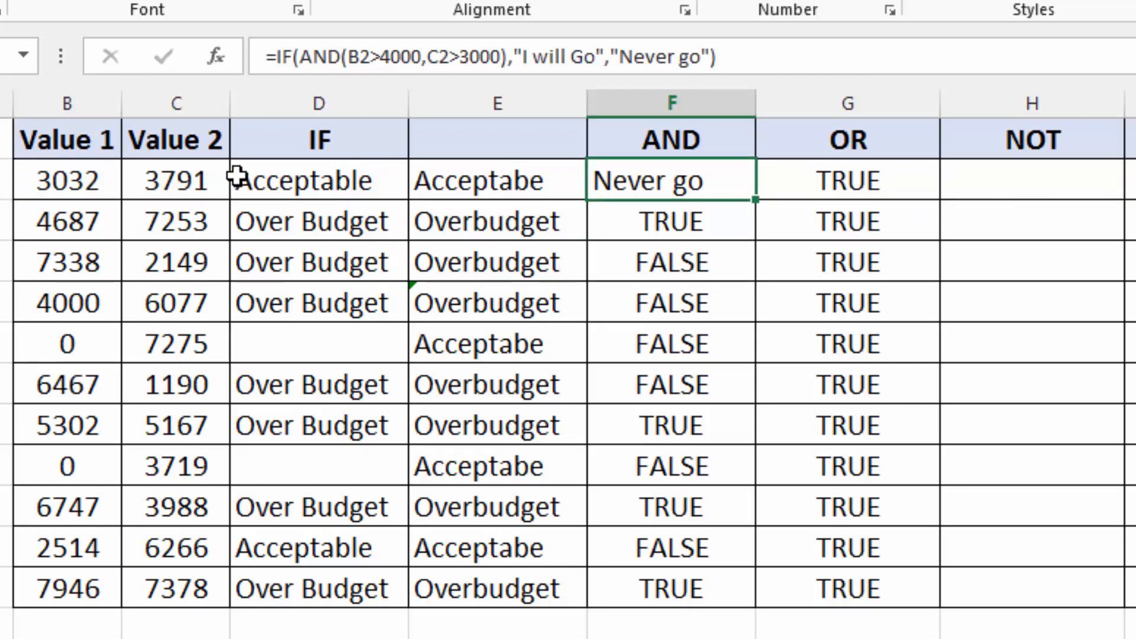
drag(761, 203, 744, 592)
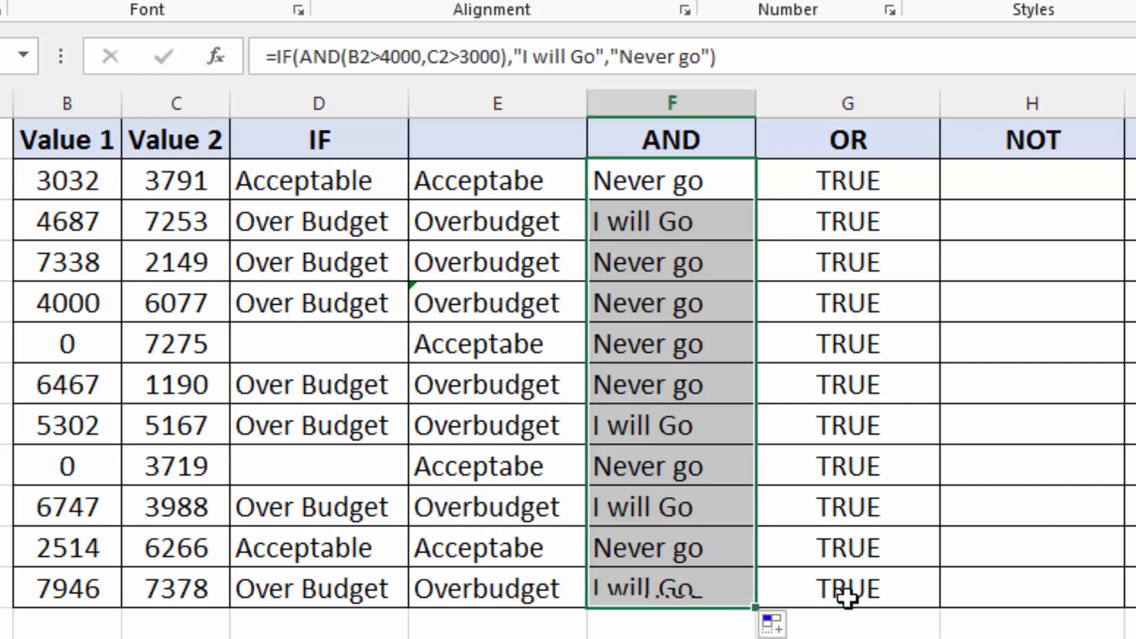
click(693, 224)
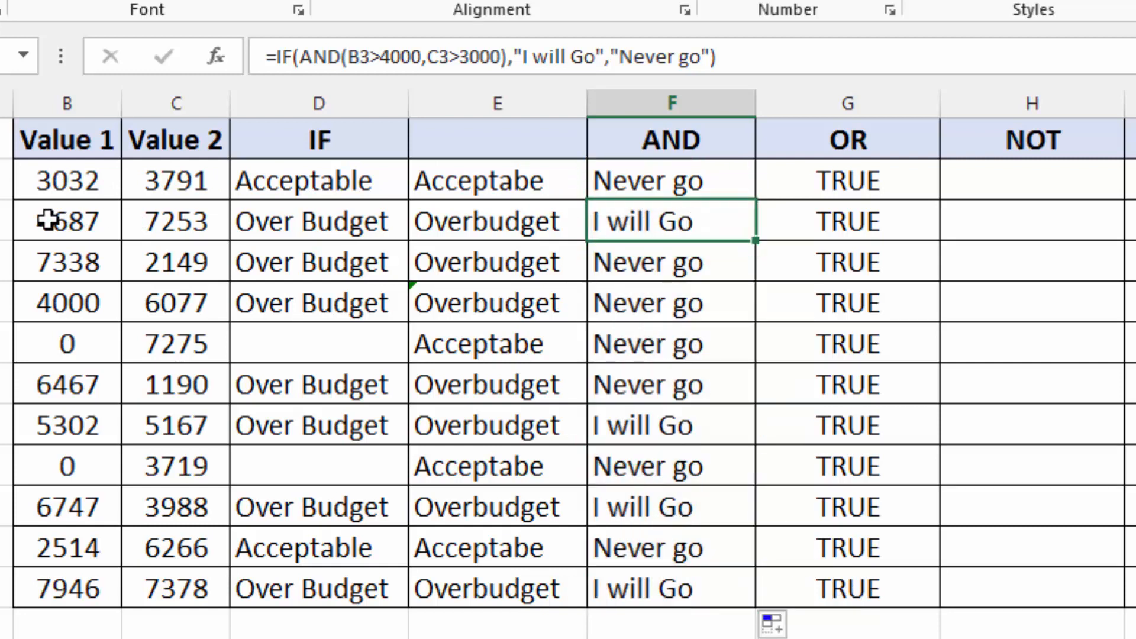
click(639, 431)
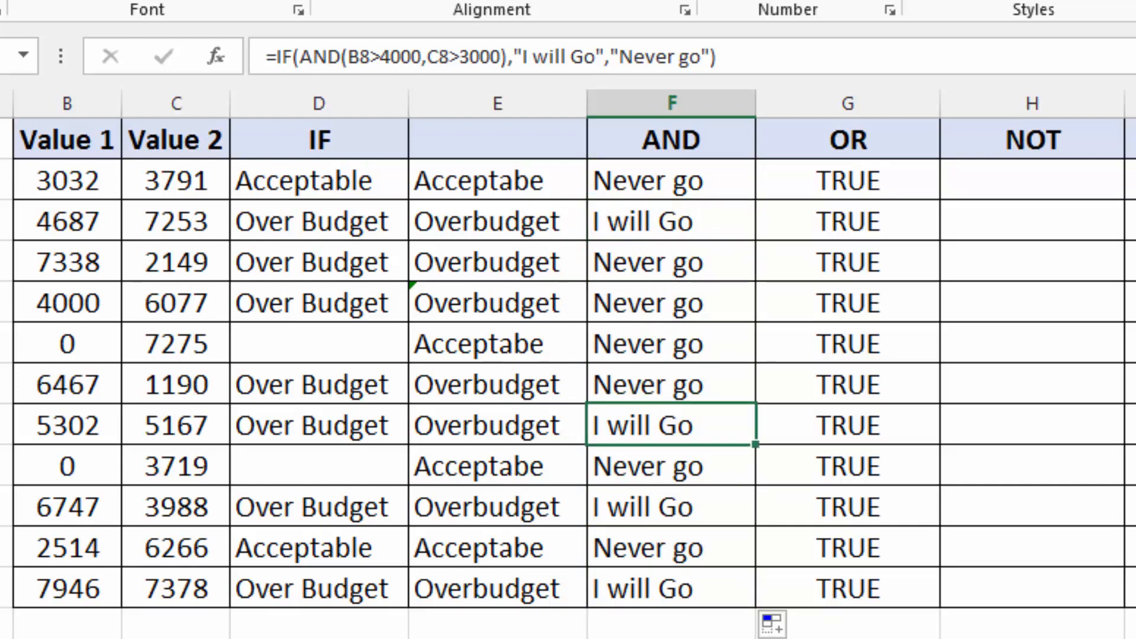
click(617, 515)
click(606, 600)
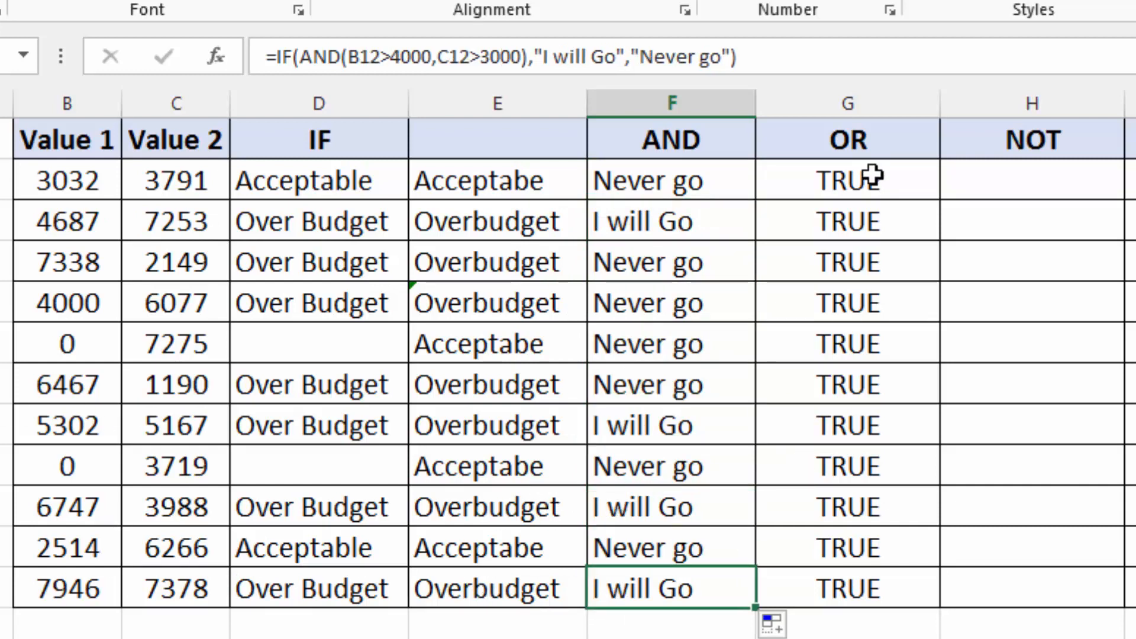
Wrap the OR test in G2 in an IF, making it =IF(OR(B2>4000,C2>3000),"I will go","Never")
drag(873, 183, 886, 317)
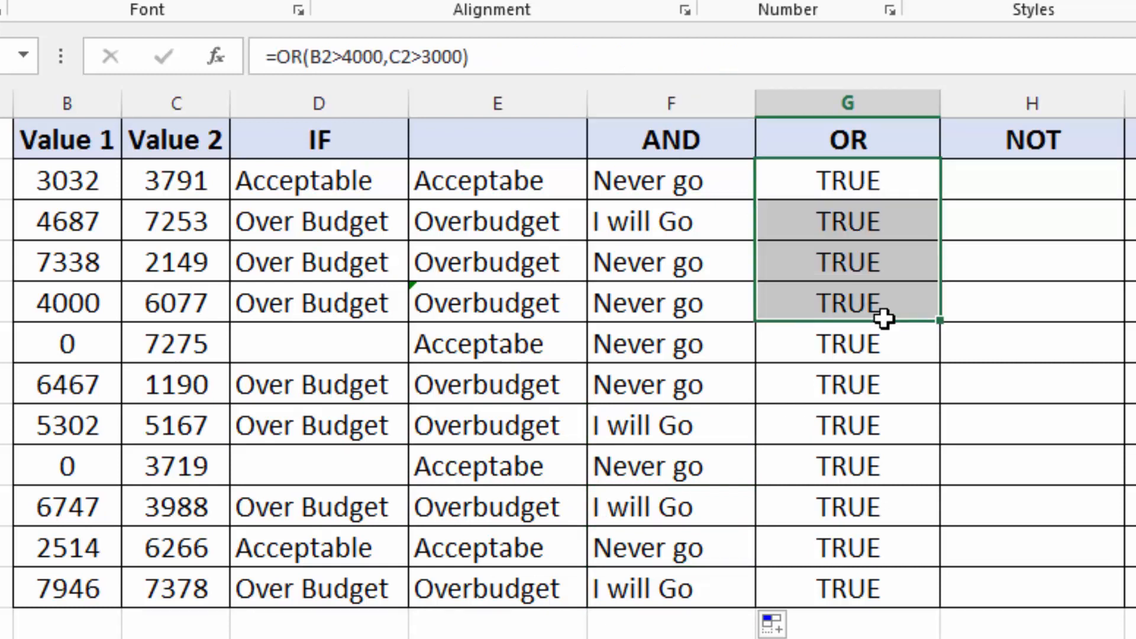
click(852, 185)
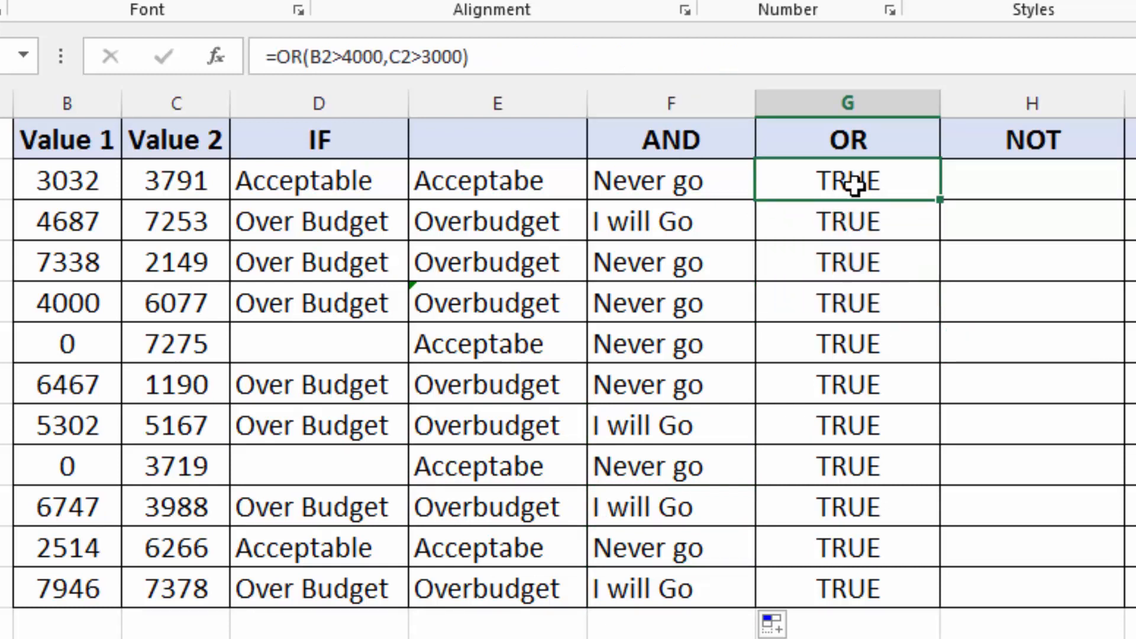
key(F2)
click(780, 179)
text(if()
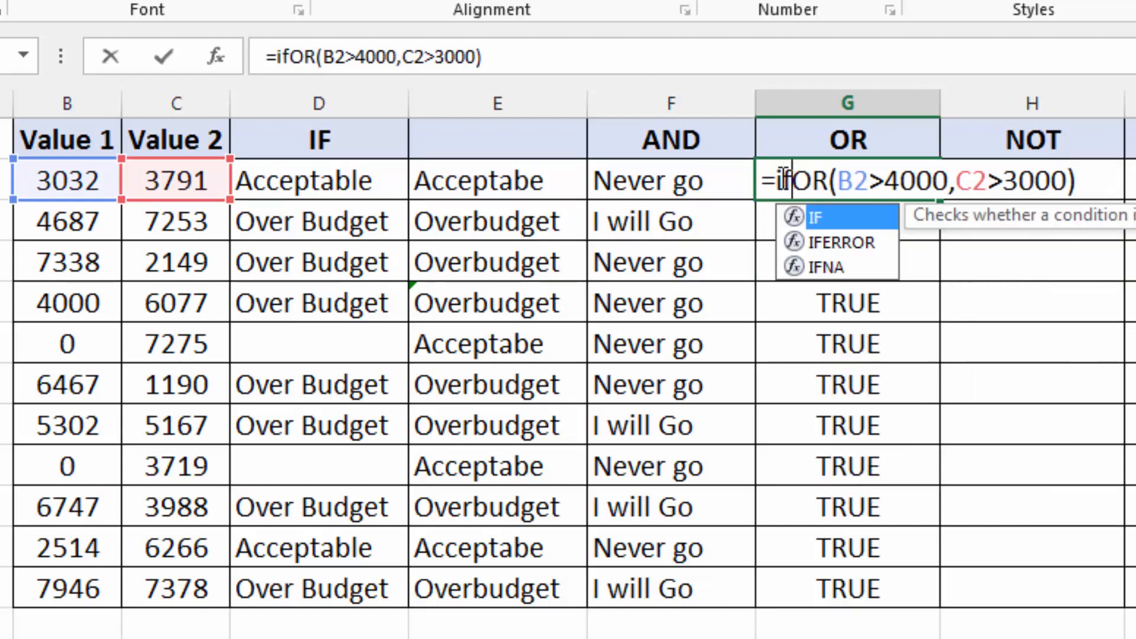
click(1089, 181)
text(,"I will go)
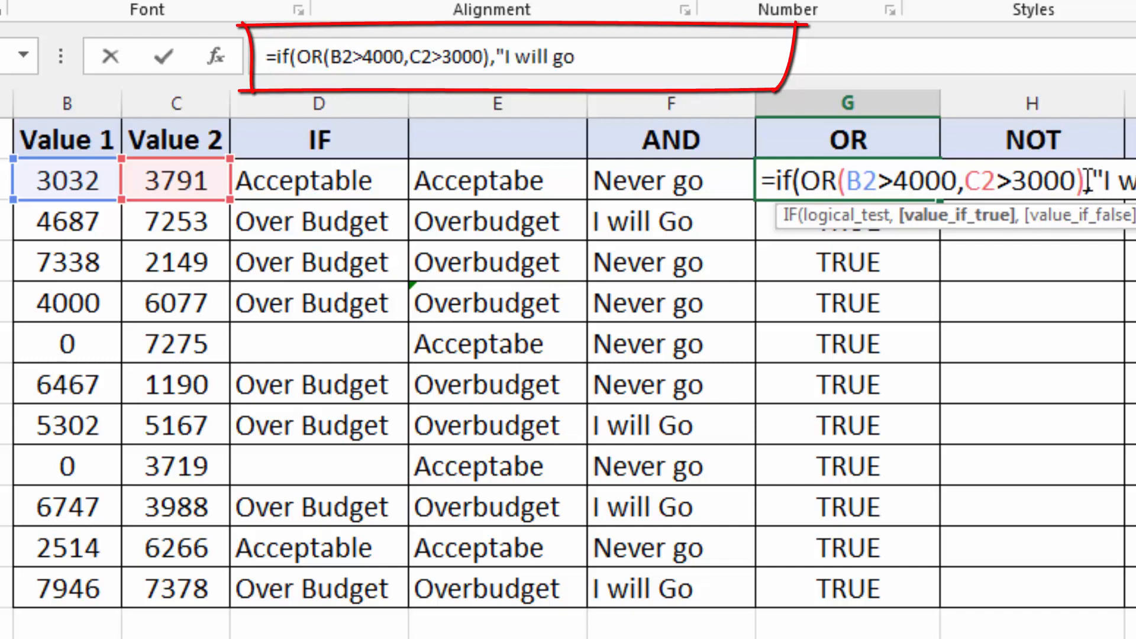
text(","Never)
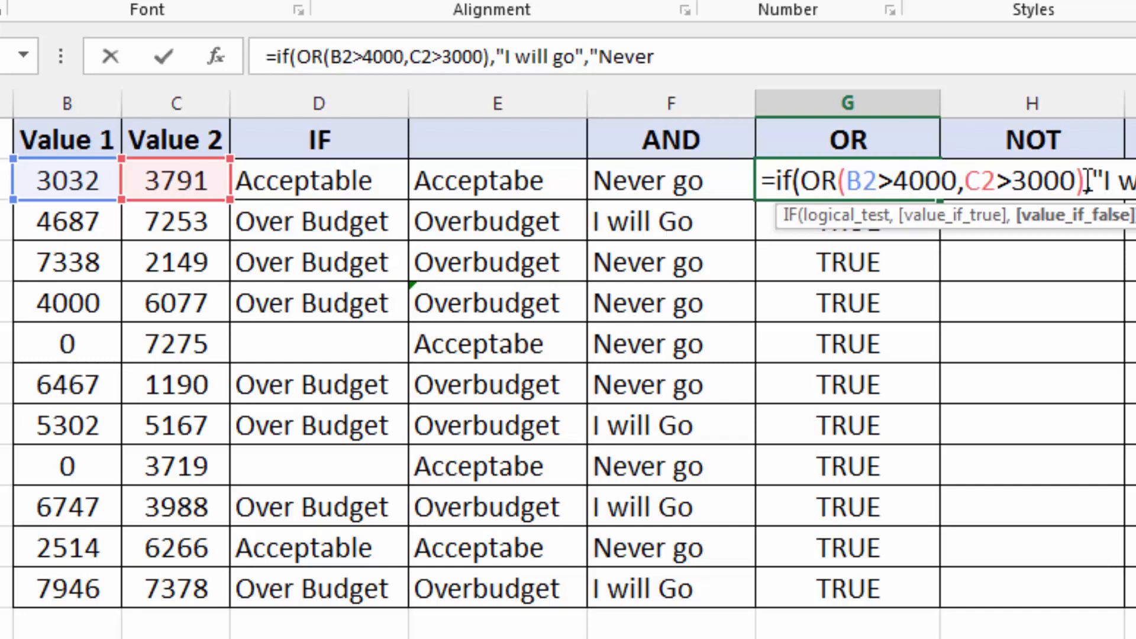
text("))
key(Return)
Copy the IF-OR formula from G2 down through G12 and compare the results with Value 1 and Value 2 in rows 4, 5 and 7
click(911, 188)
drag(939, 201, 929, 614)
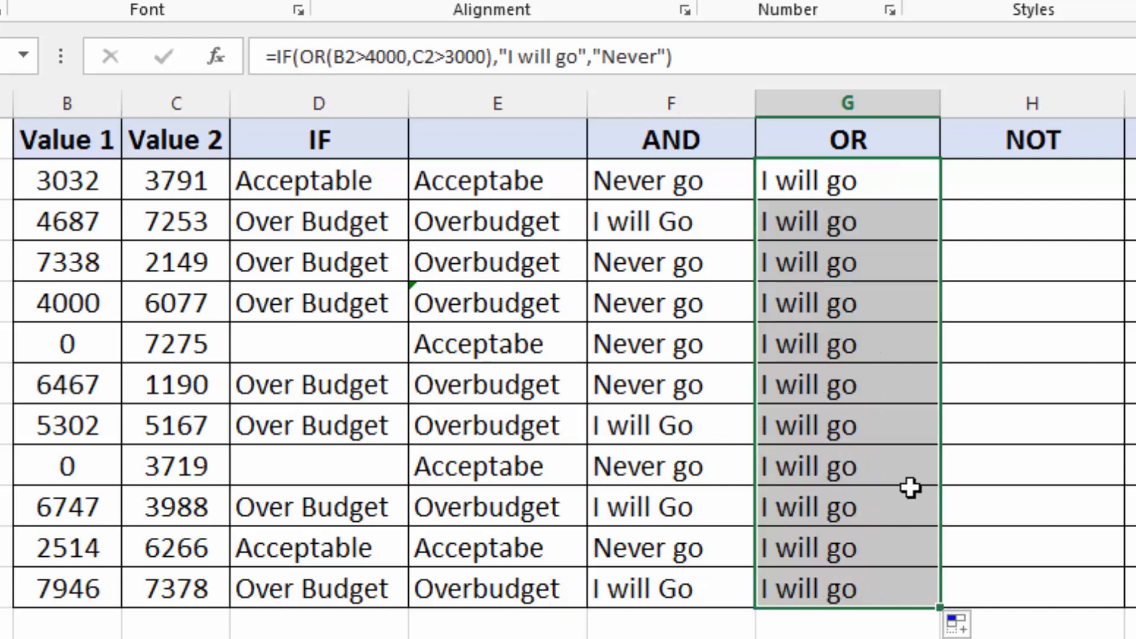
click(910, 490)
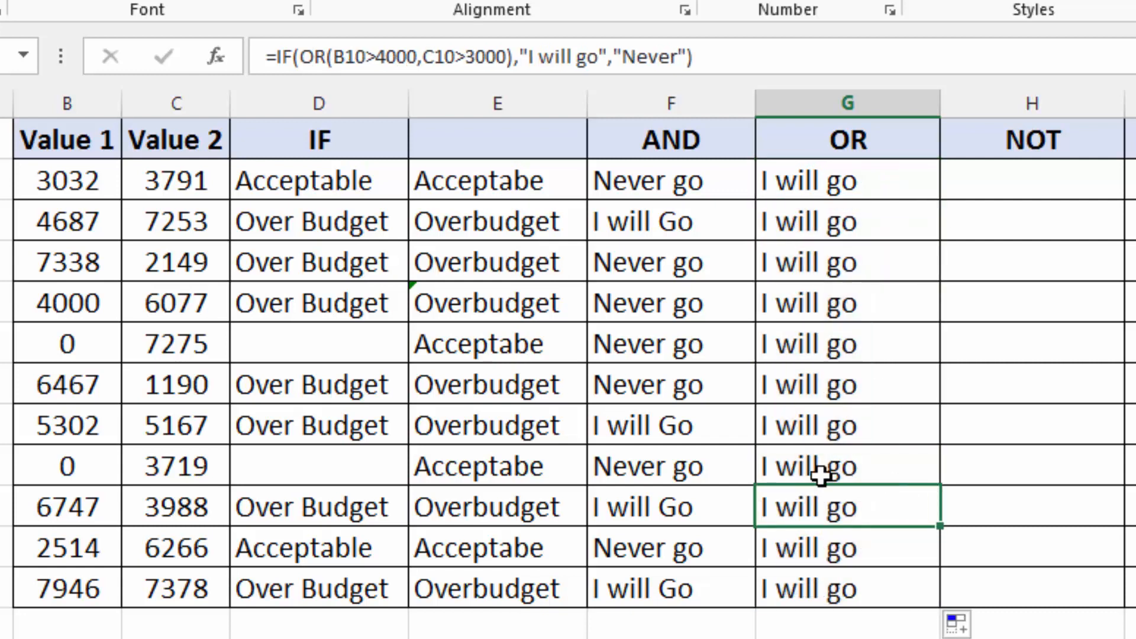
click(61, 243)
click(157, 260)
click(89, 299)
click(151, 301)
click(70, 379)
click(172, 391)
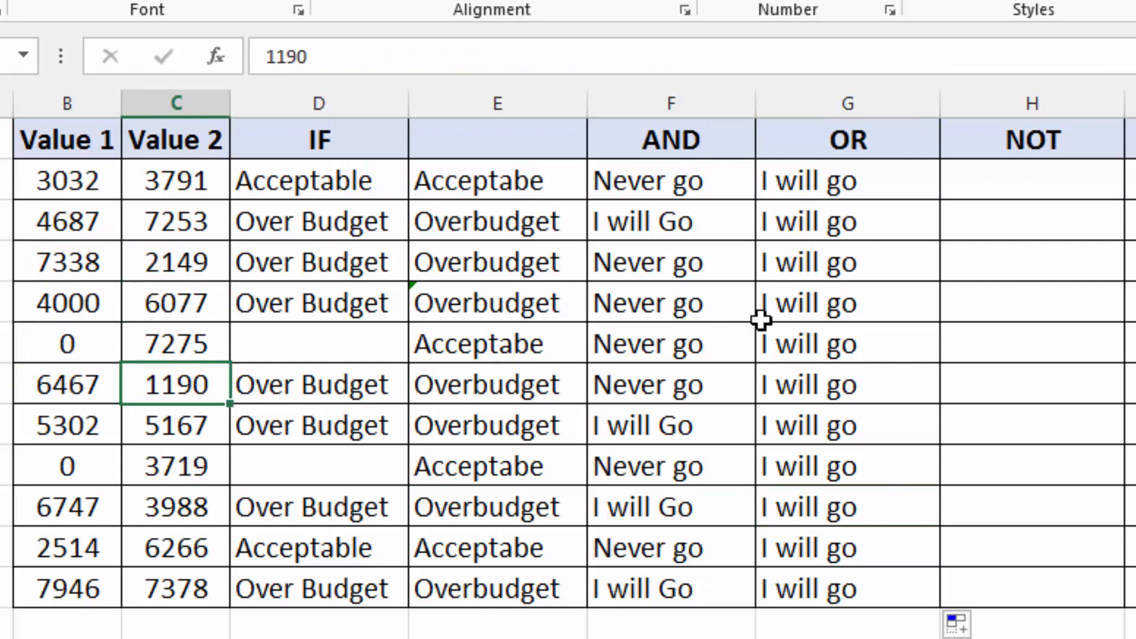
drag(905, 179, 890, 594)
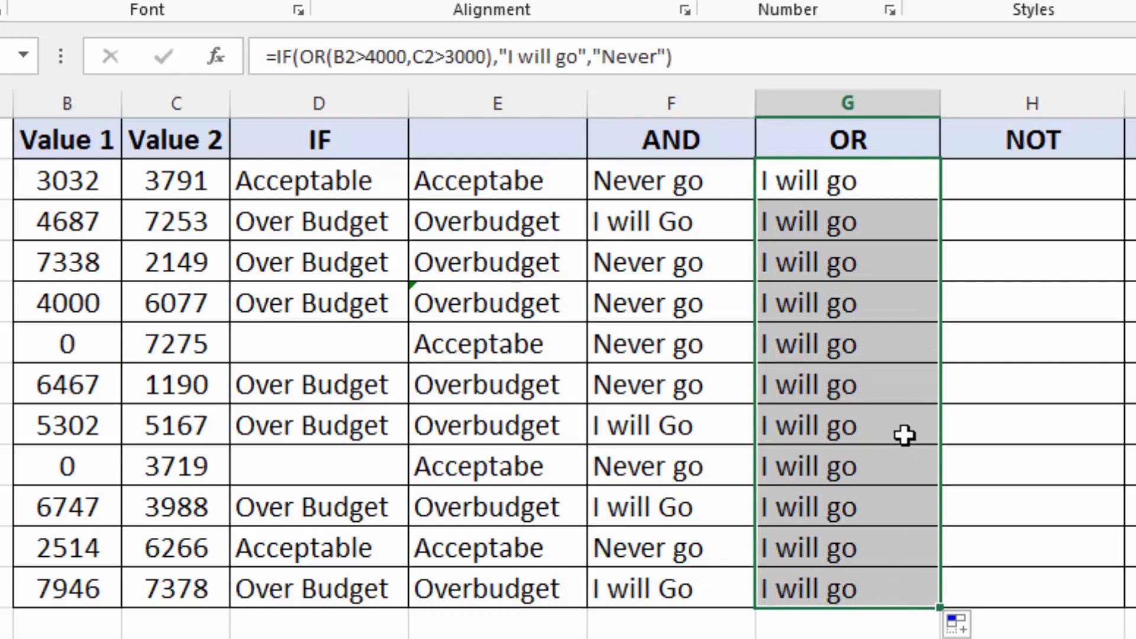
click(1018, 178)
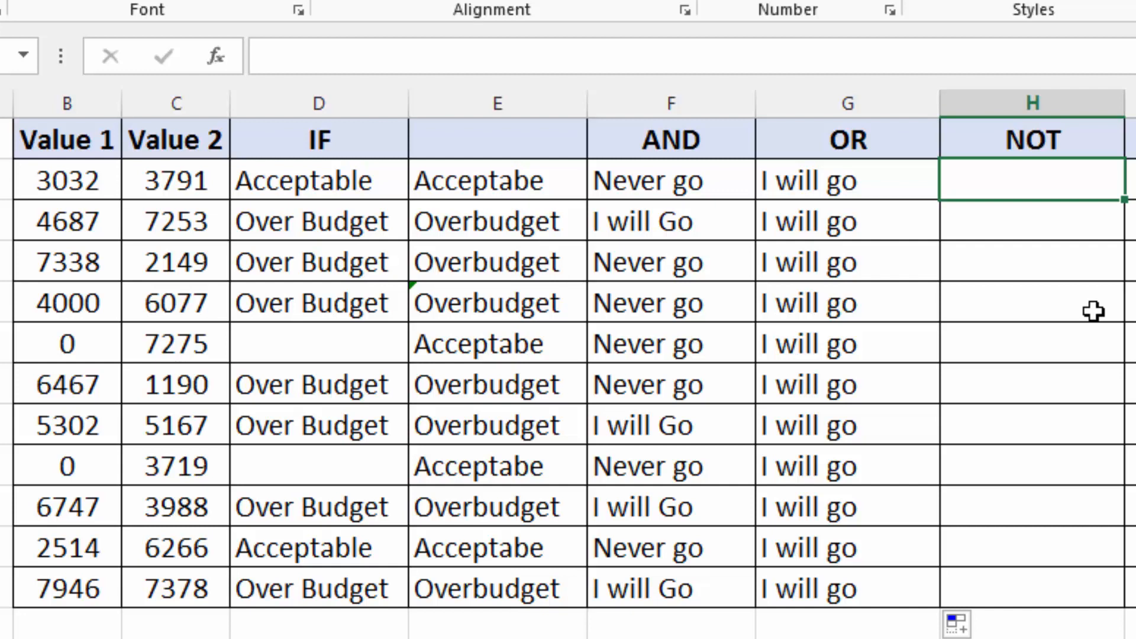
text(=)
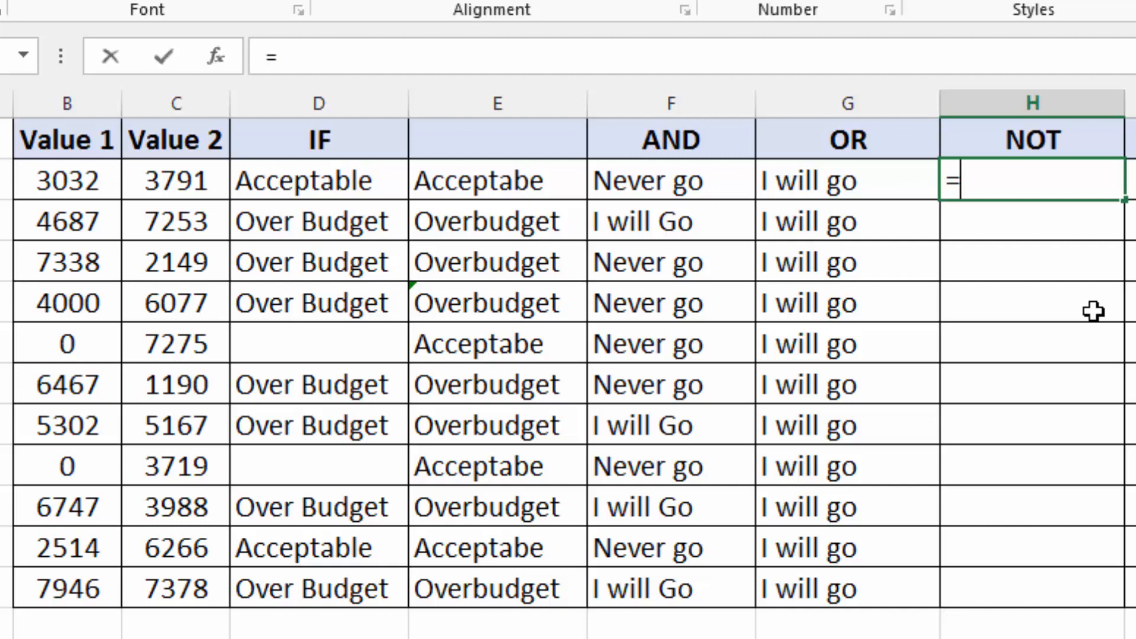
key(Escape)
Copy the inner IF from D2's formula and reuse it in H2 as =IF(B2>=4000,"Over Budget","Acceptable")
click(331, 187)
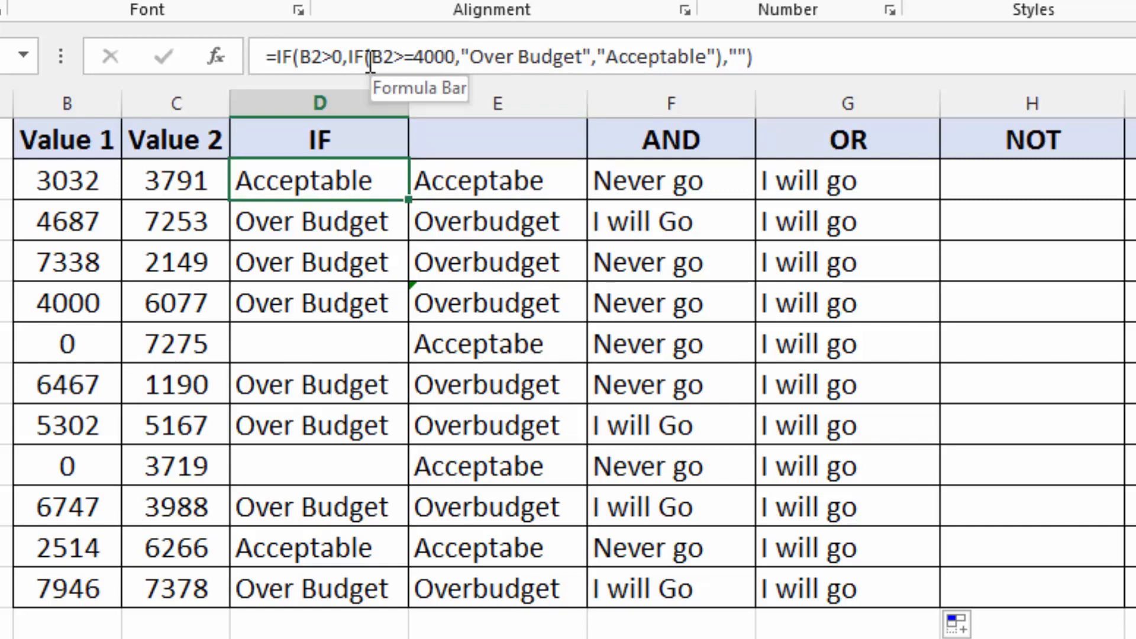
drag(350, 57, 728, 60)
key(ctrl+c)
key(Escape)
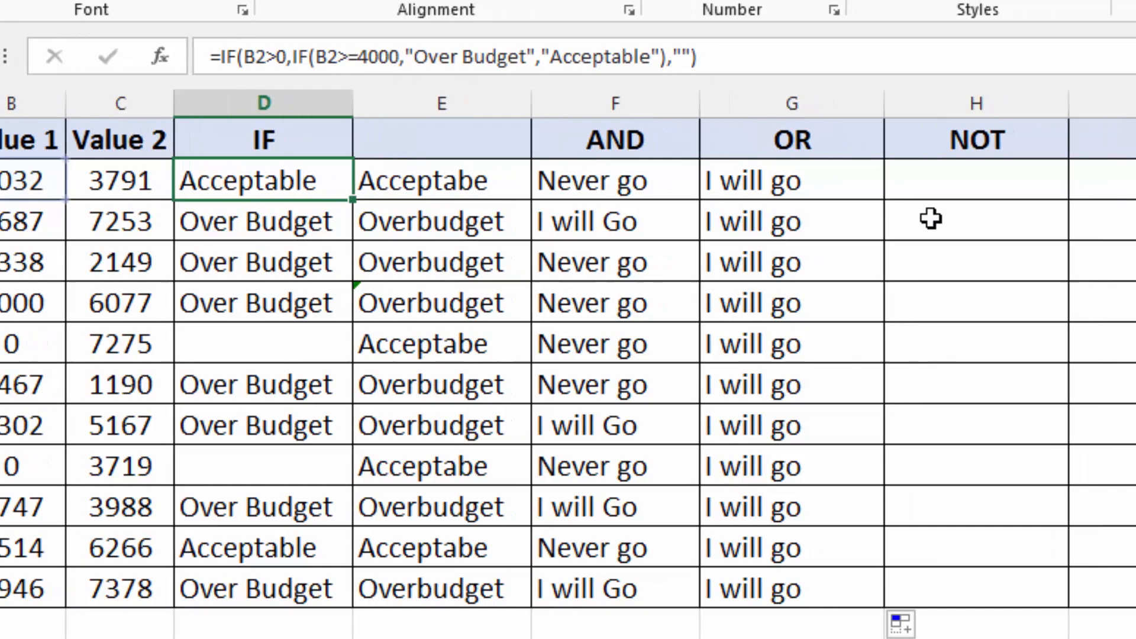
click(1021, 196)
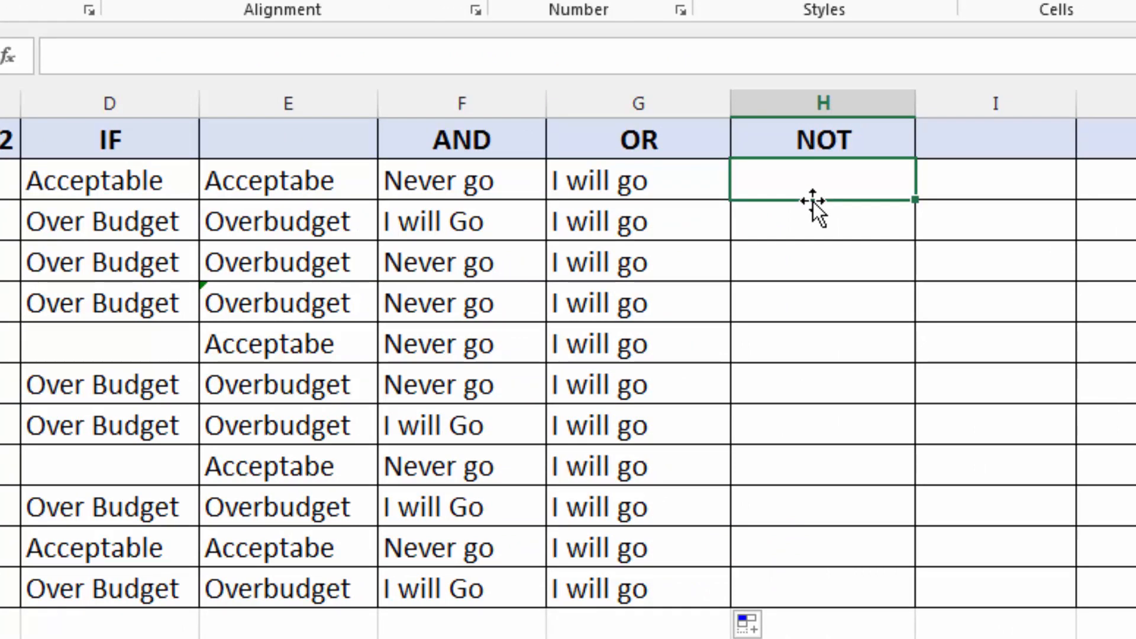
text(=)
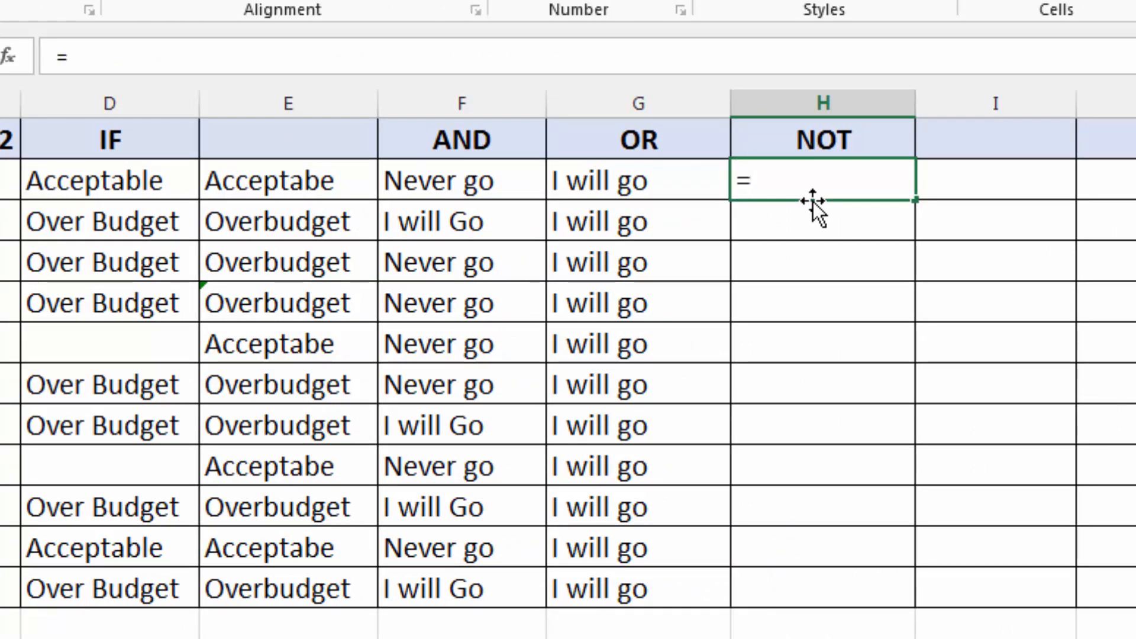
key(ctrl+v)
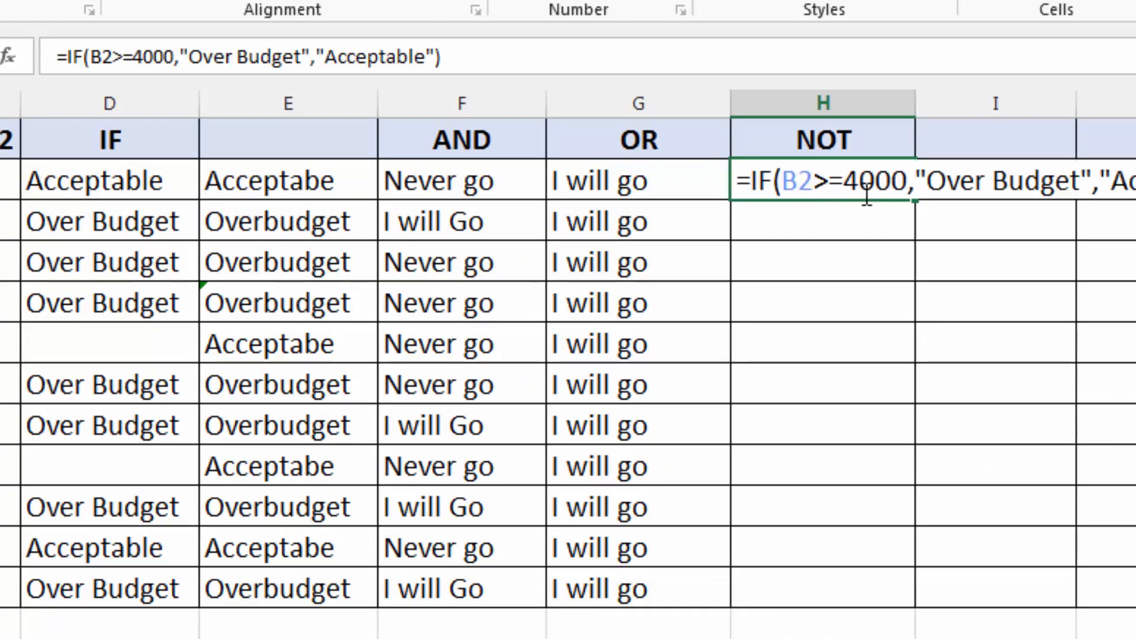
Replace IF with not in the H2 formula and store it as plain text with a leading apostrophe
click(774, 180)
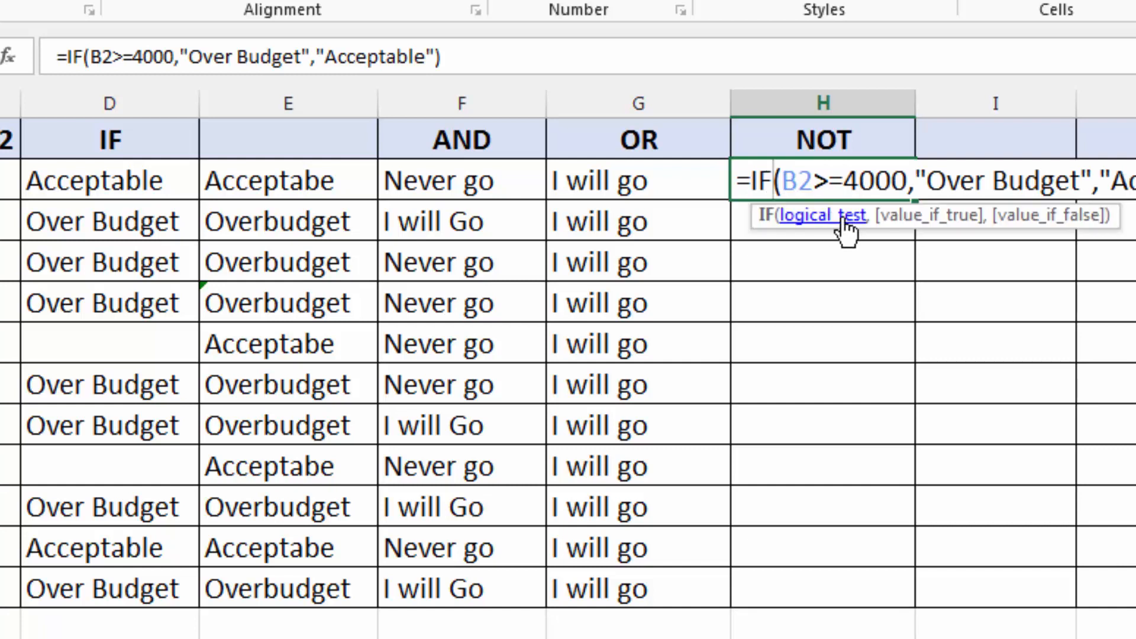
key(BackSpace)
key(BackSpace)
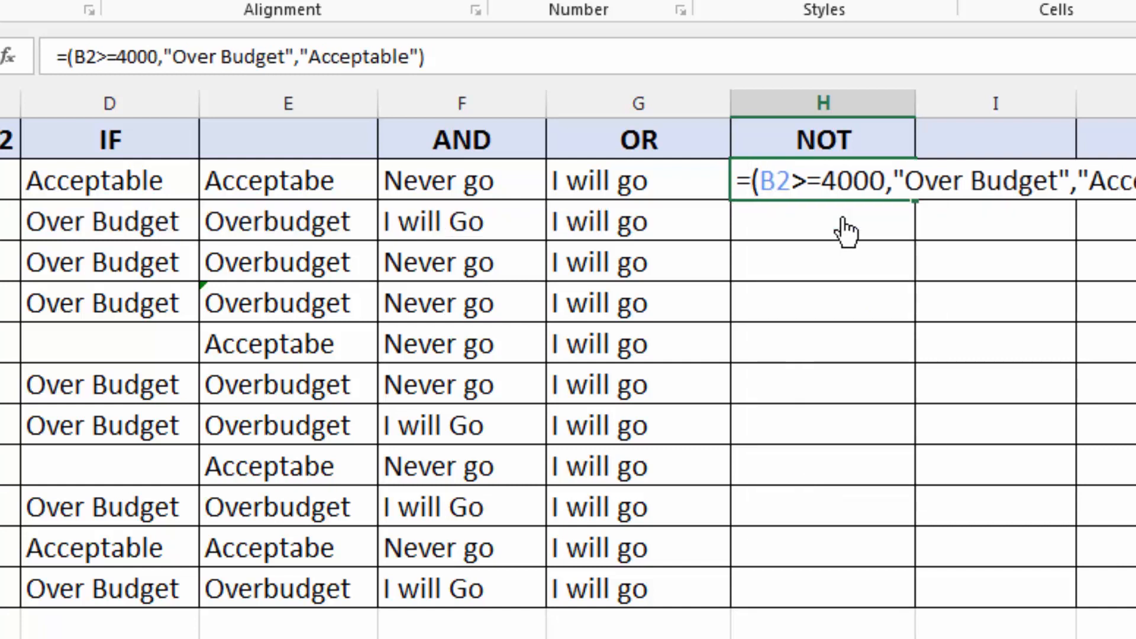
text(not)
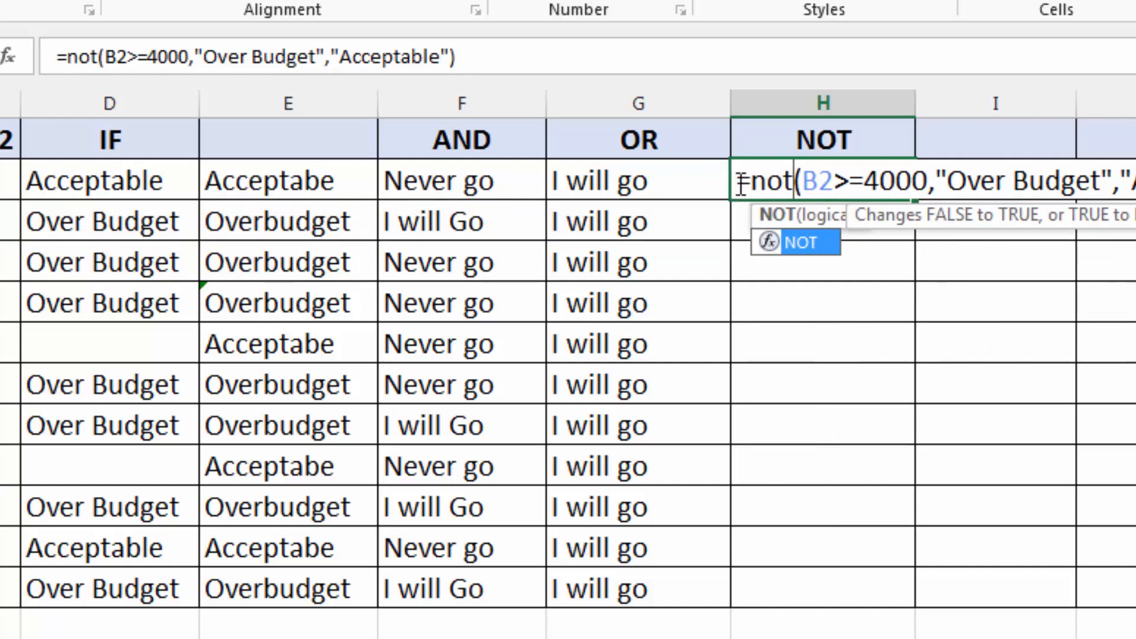
click(741, 184)
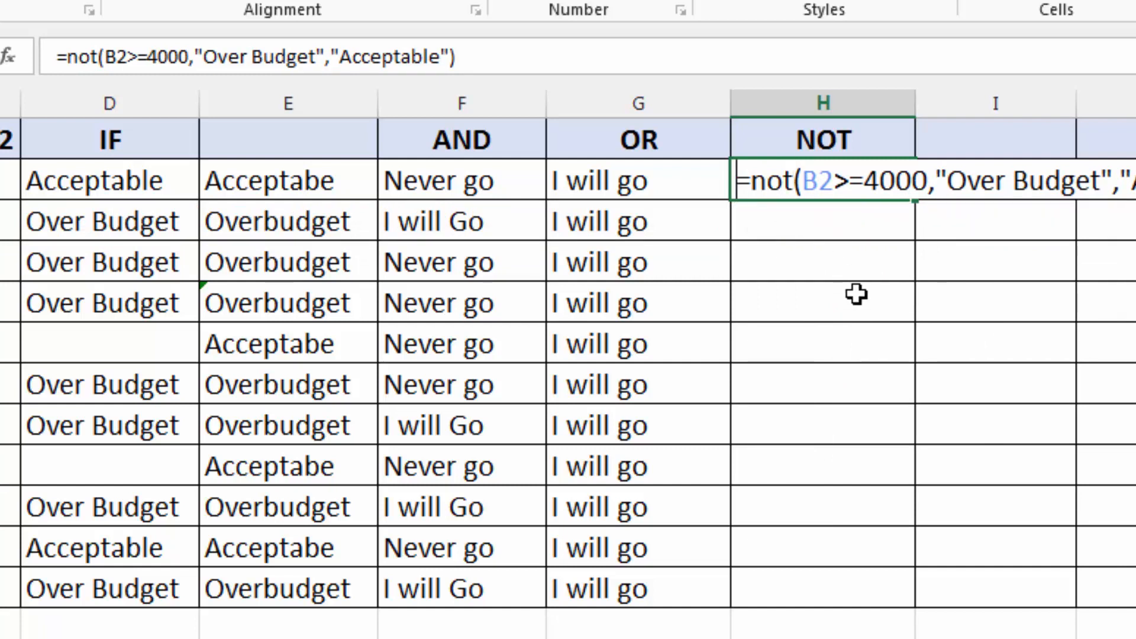
text(')
key(Return)
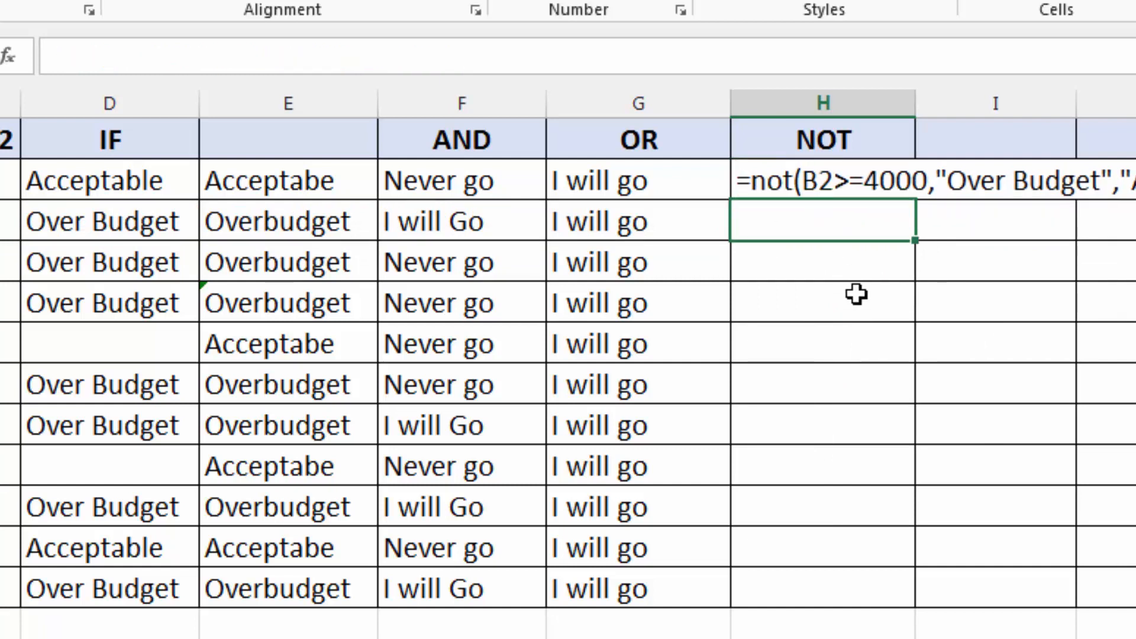
Enter =NOT(B3>=4000) in H3 and check its result against Value 1 in B3
text(=not)
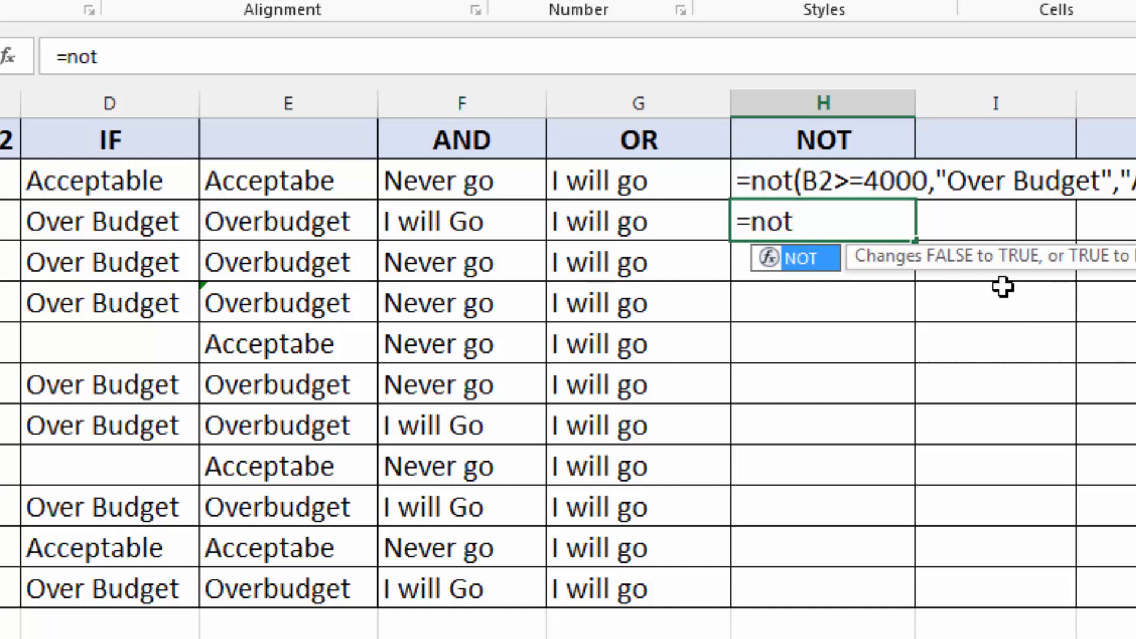
text(()
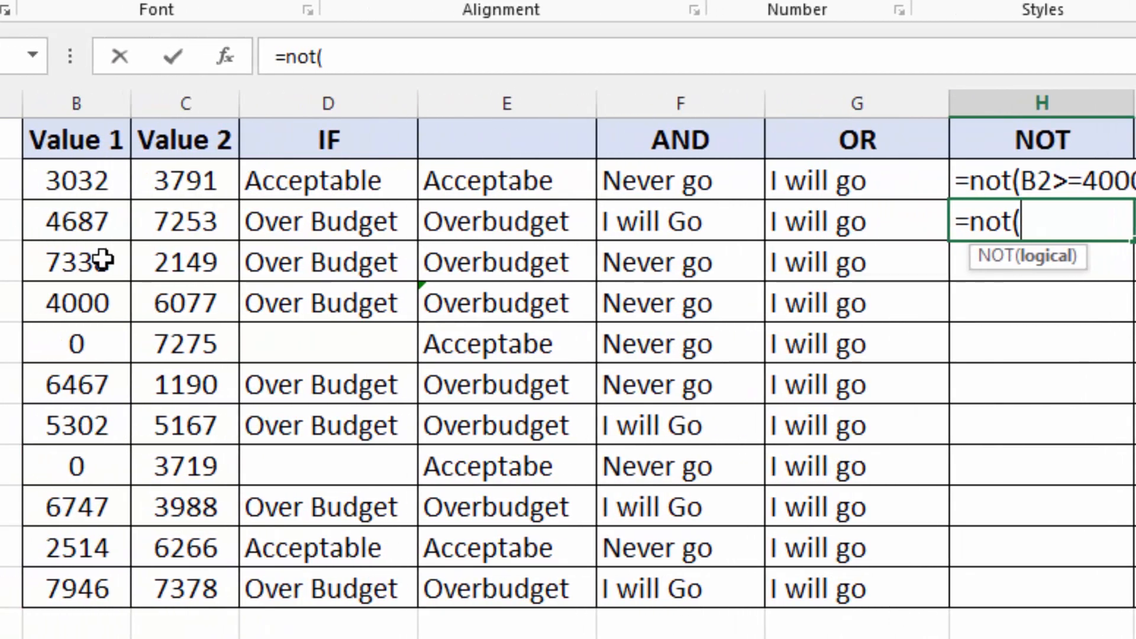
click(64, 223)
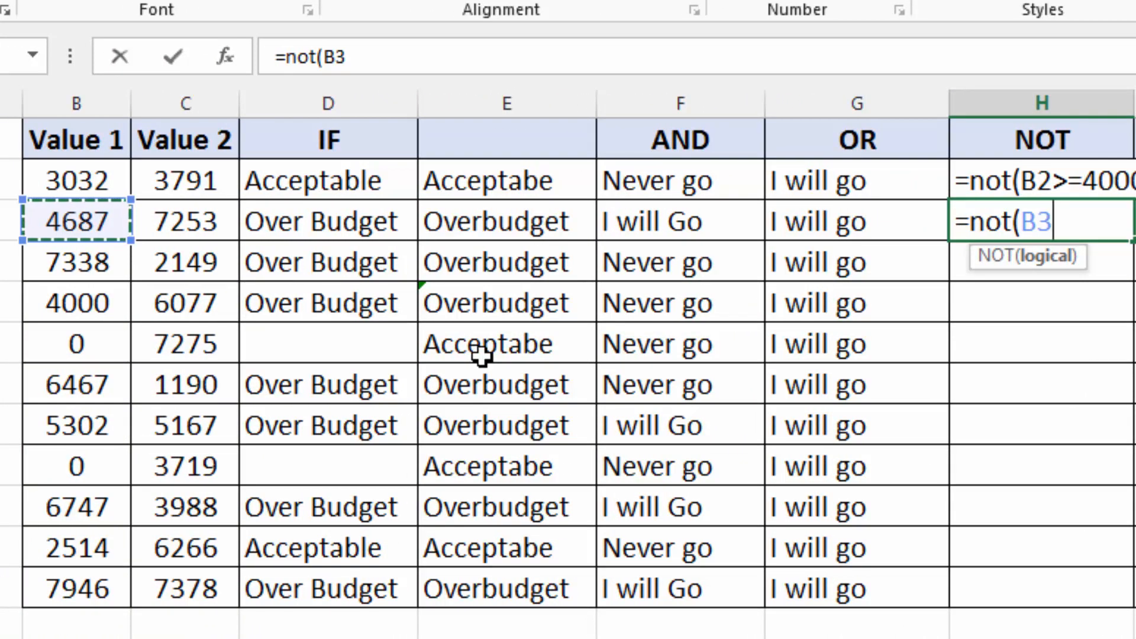
text(>=40100)
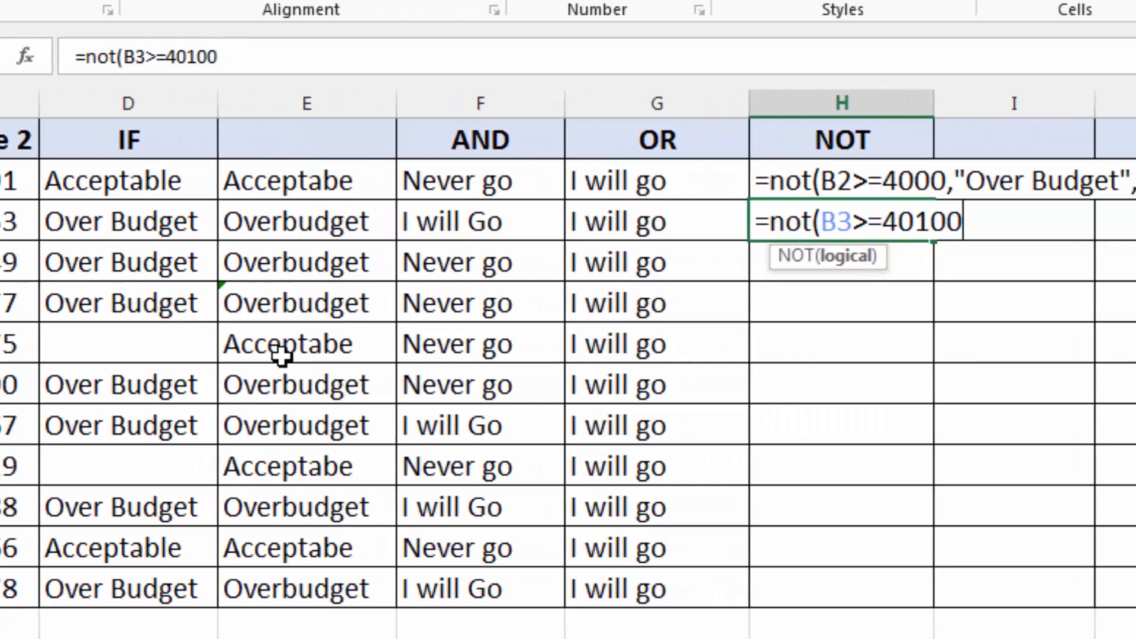
key(BackSpace)
key(BackSpace)
key(BackSpace)
text(00)
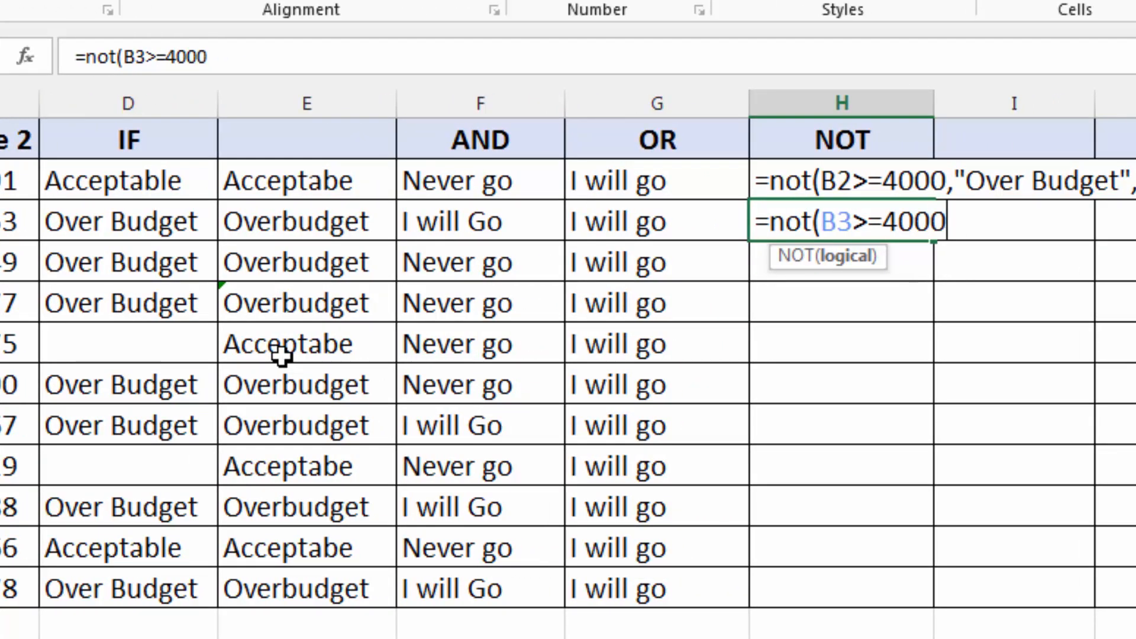
text())
key(Return)
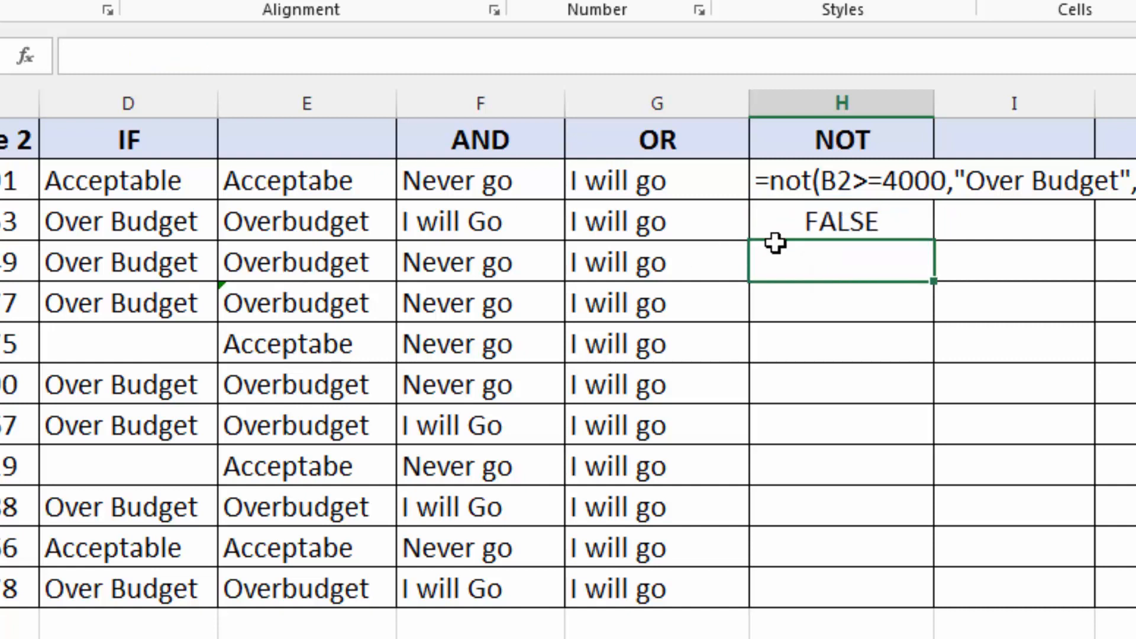
click(811, 235)
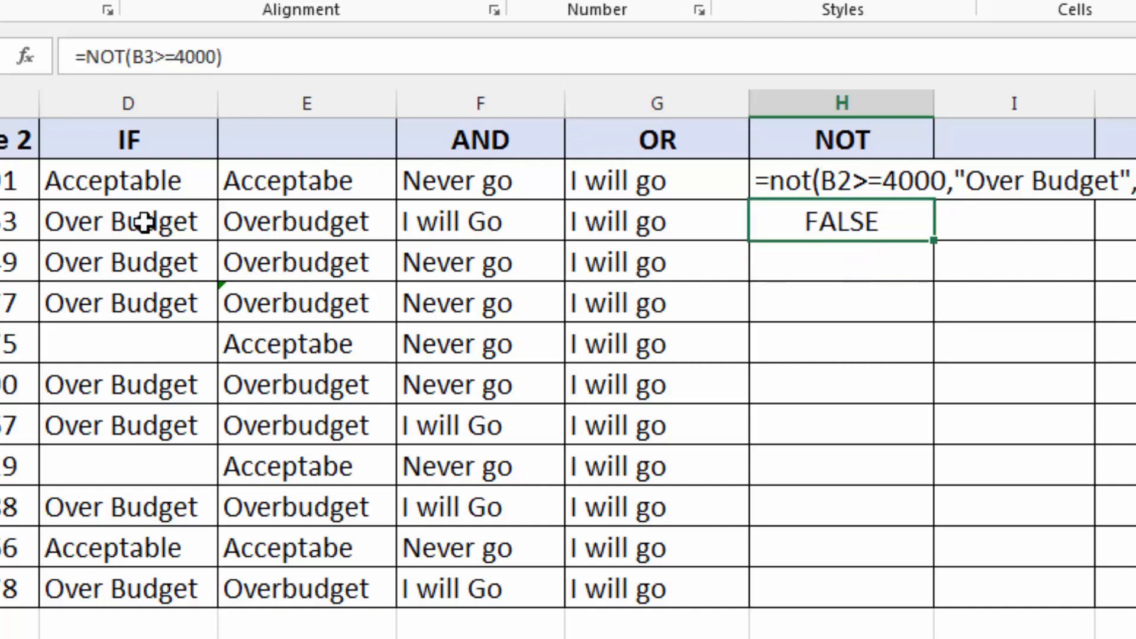
click(0, 223)
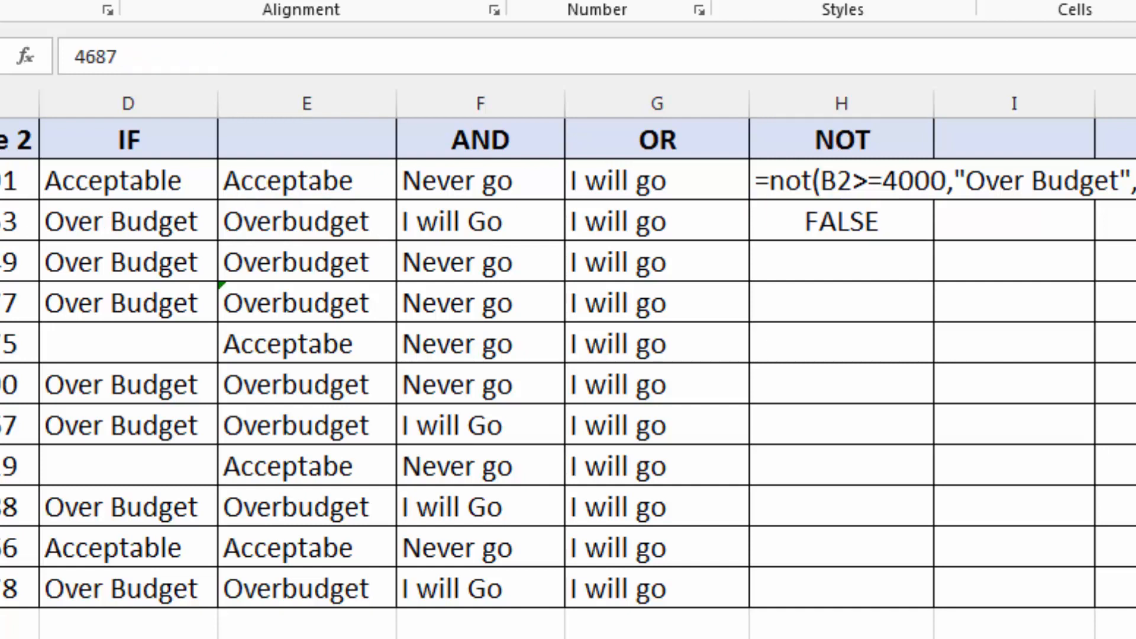
click(855, 231)
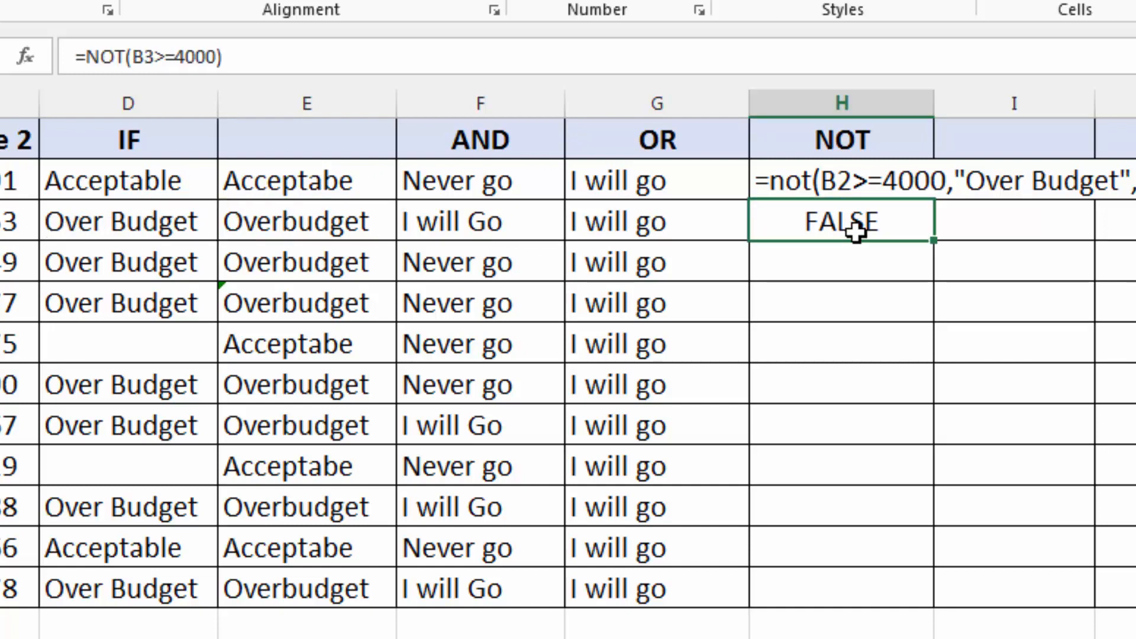
click(865, 262)
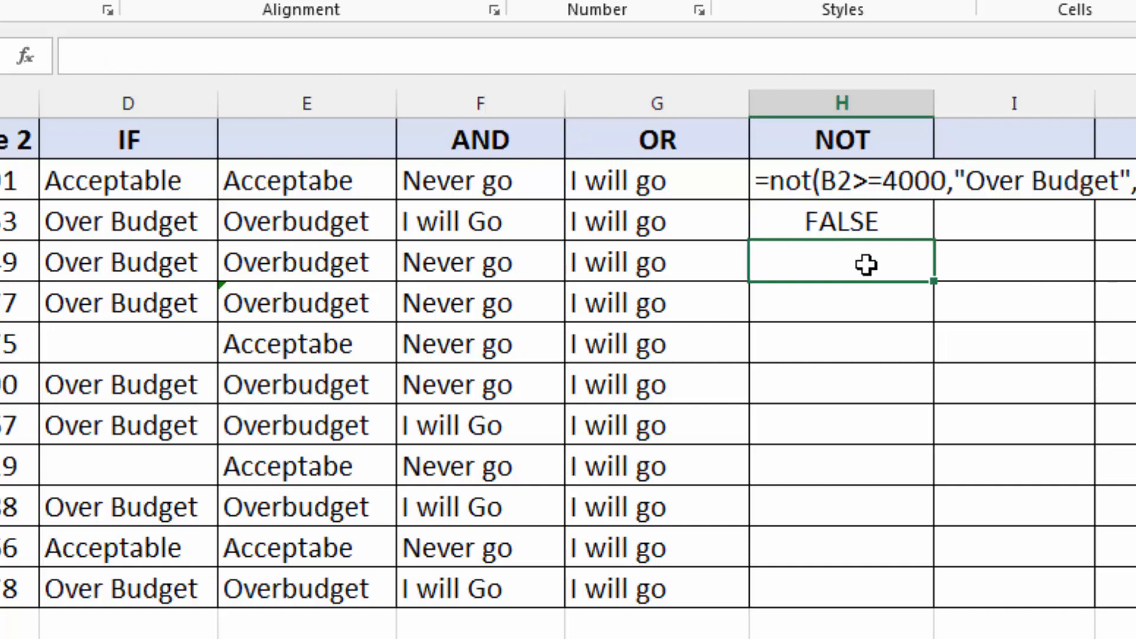
Replace the text in H2 with a copy of H3's NOT formula, and fill the formula from H3 down through H12
click(845, 183)
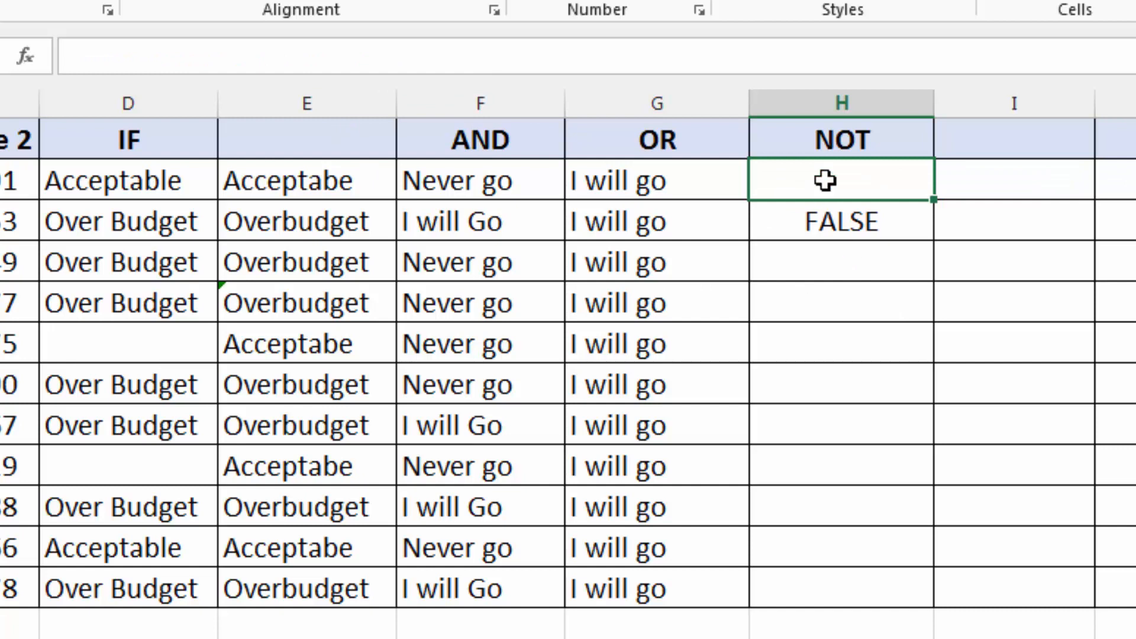
click(836, 228)
key(ctrl+c)
click(834, 185)
key(ctrl+v)
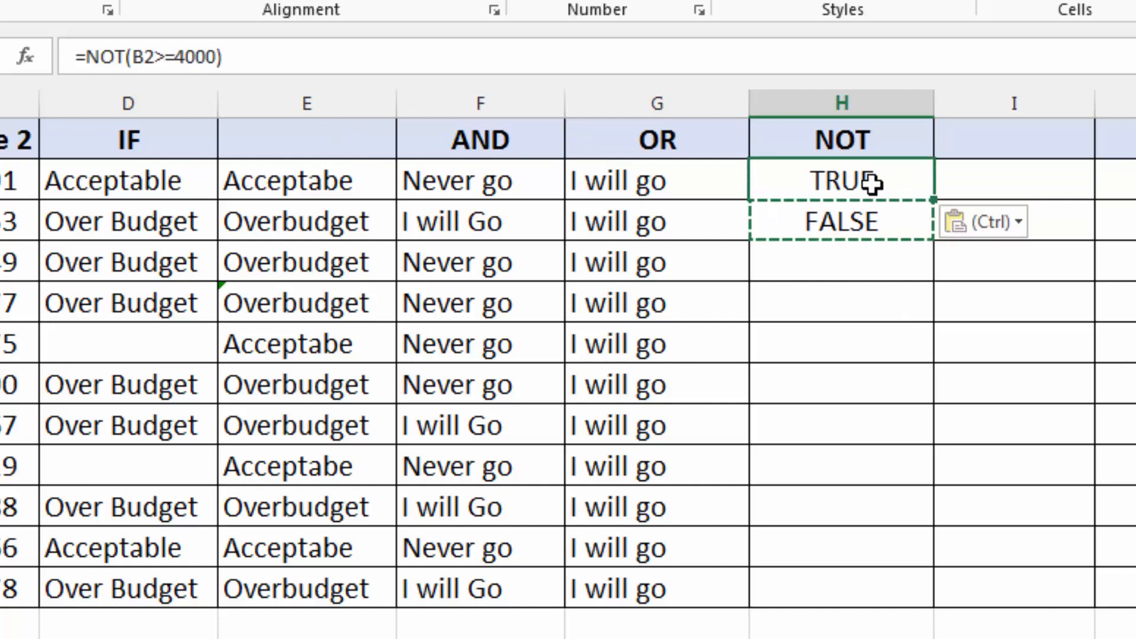
click(895, 217)
drag(935, 239, 936, 593)
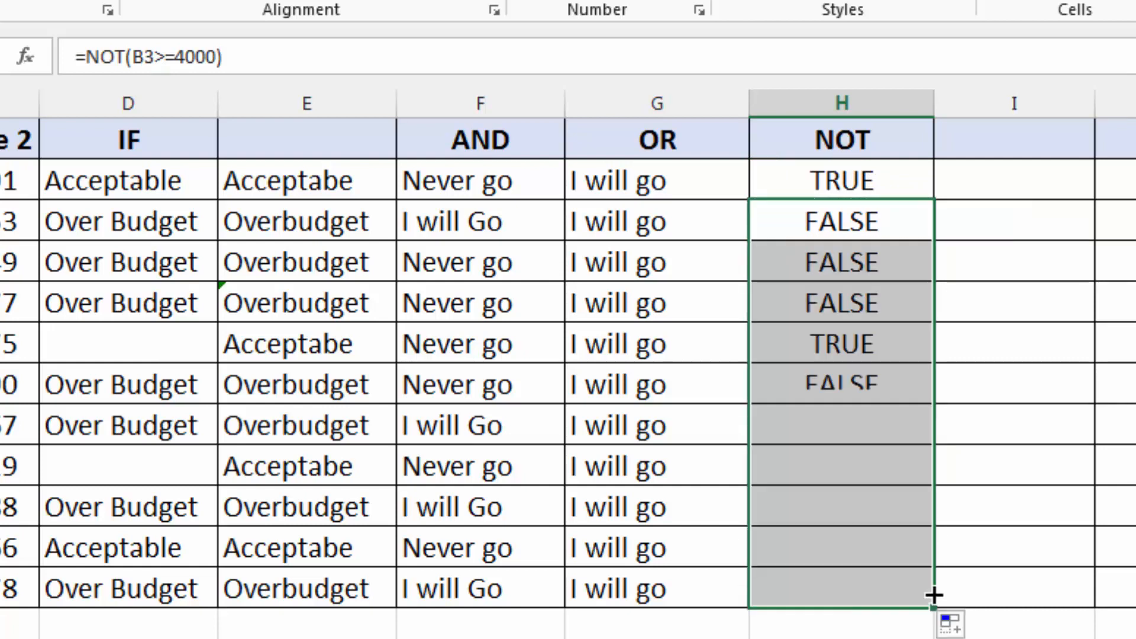
Enter =IF(B2>=4000,) in I2, leaving the true value empty and omitting the false value
click(967, 190)
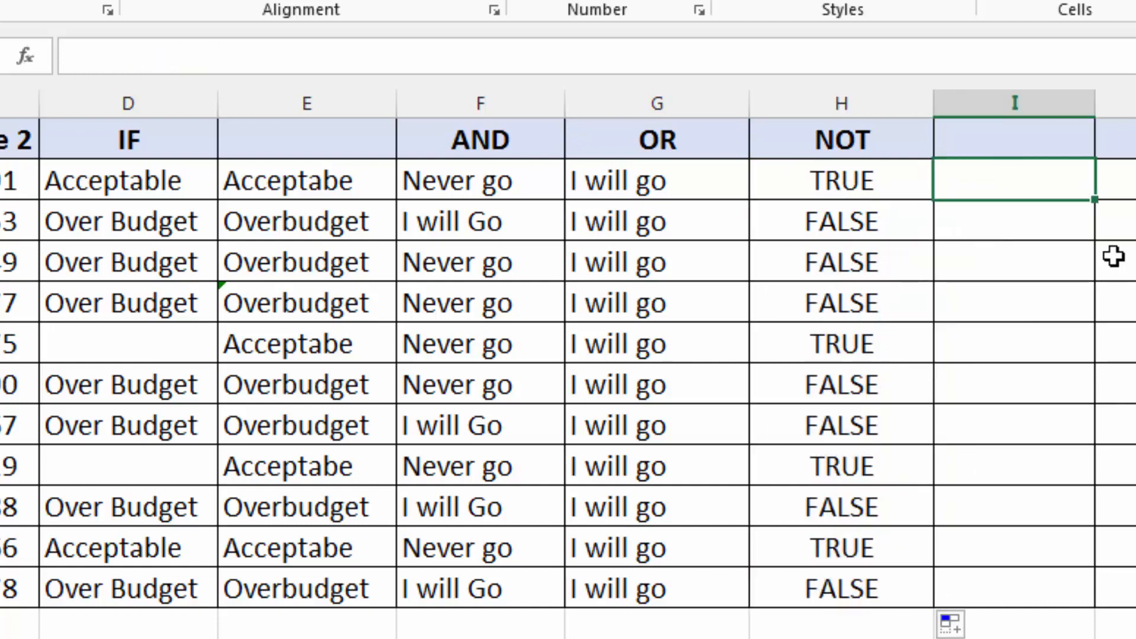
text(=if()
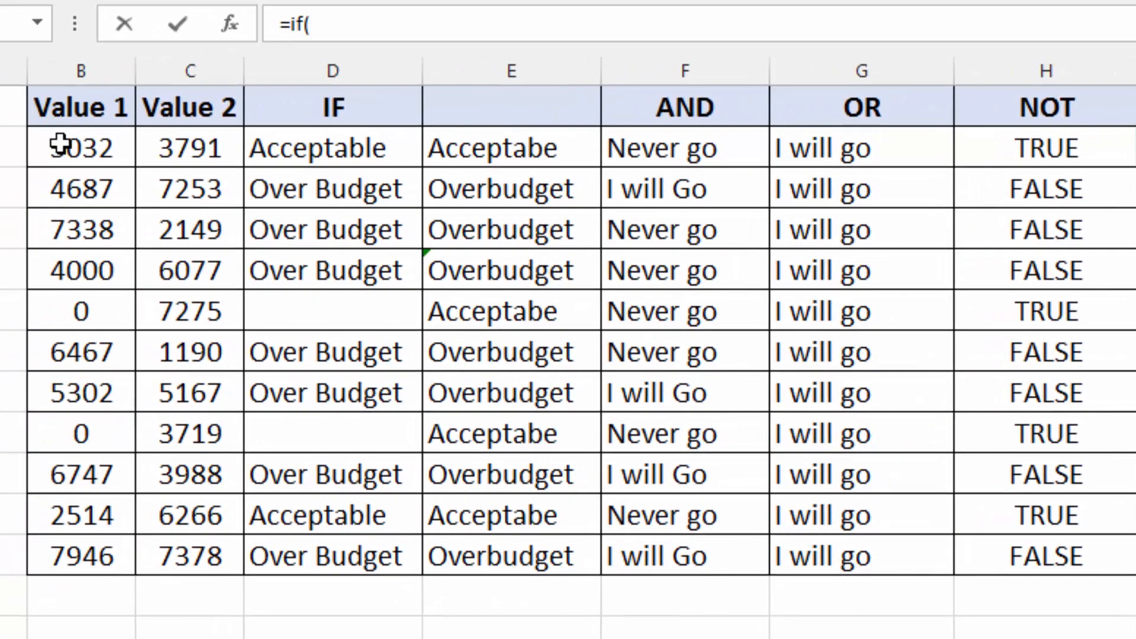
click(59, 144)
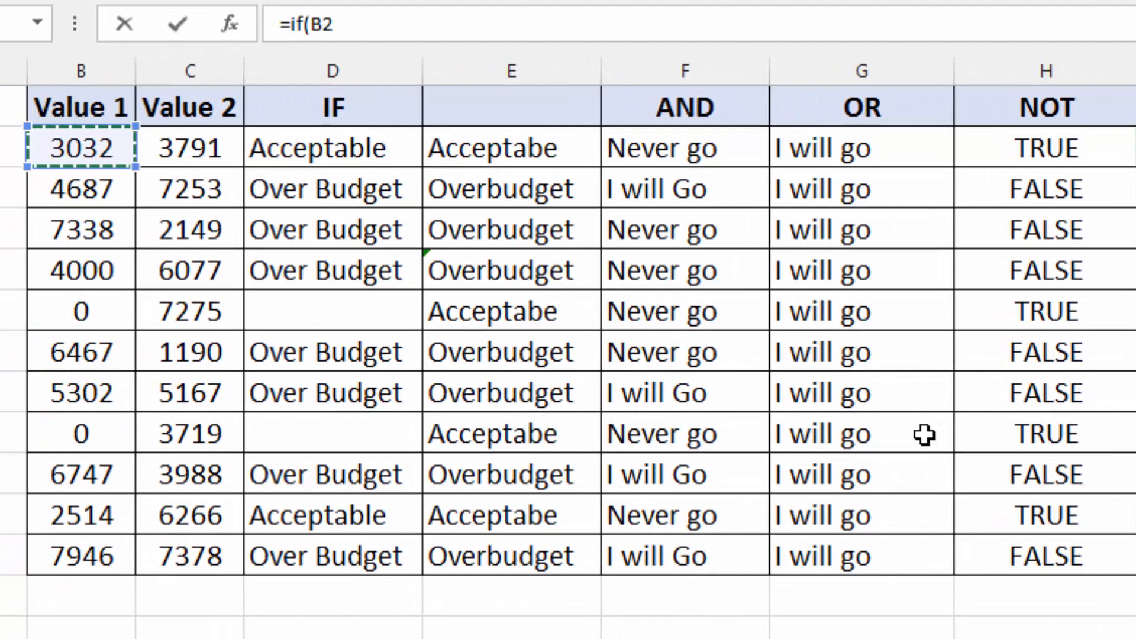
text(>=4000)
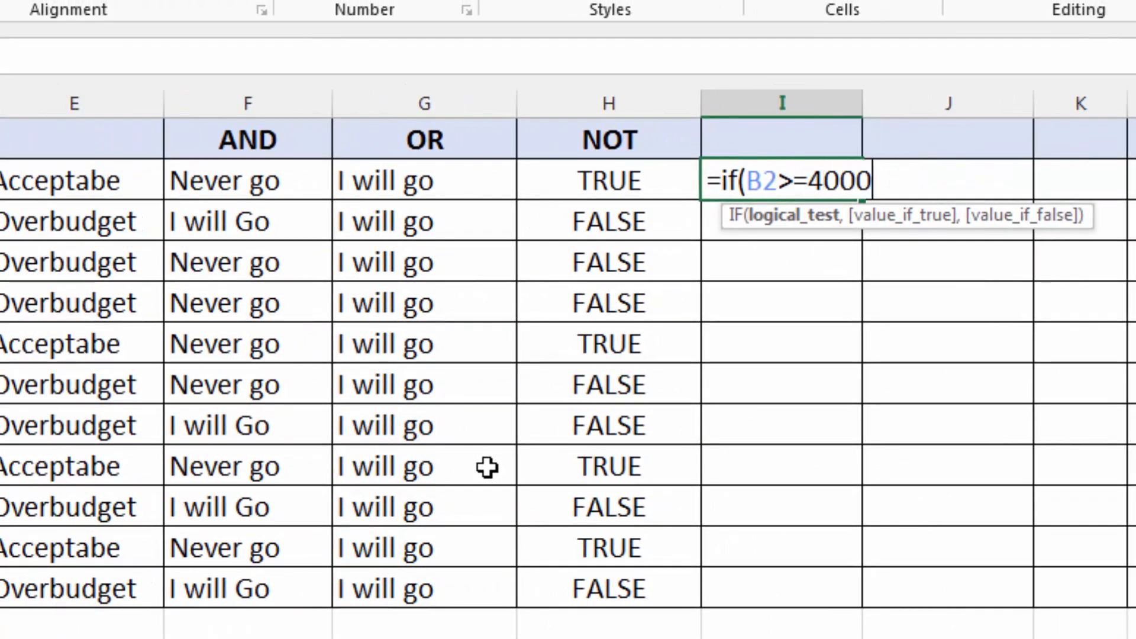
text(,))
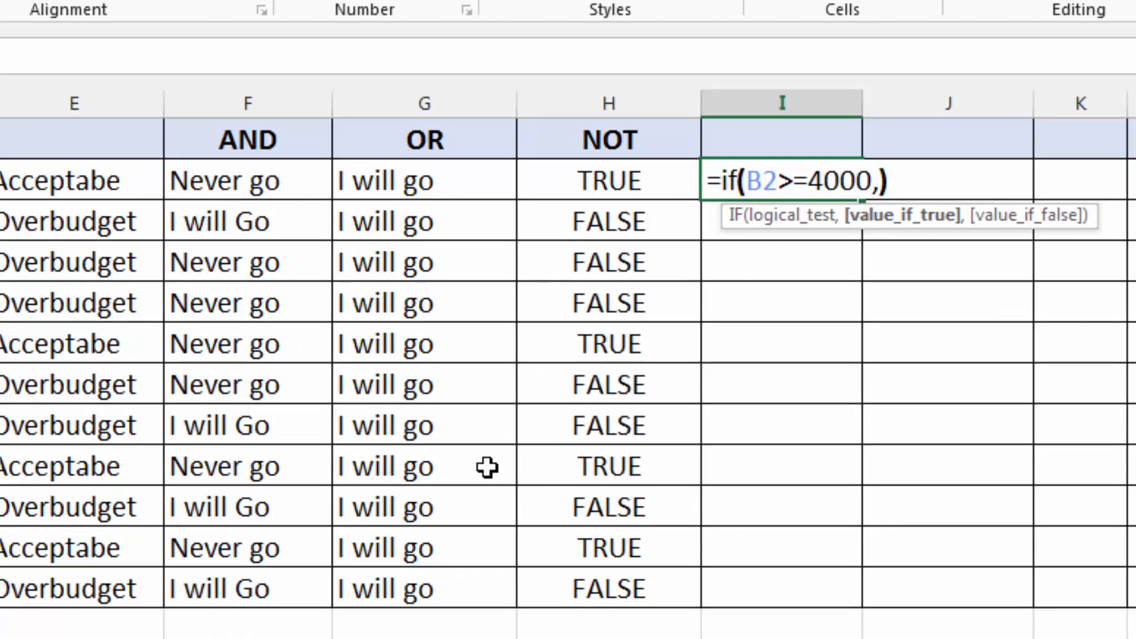
key(Return)
click(754, 177)
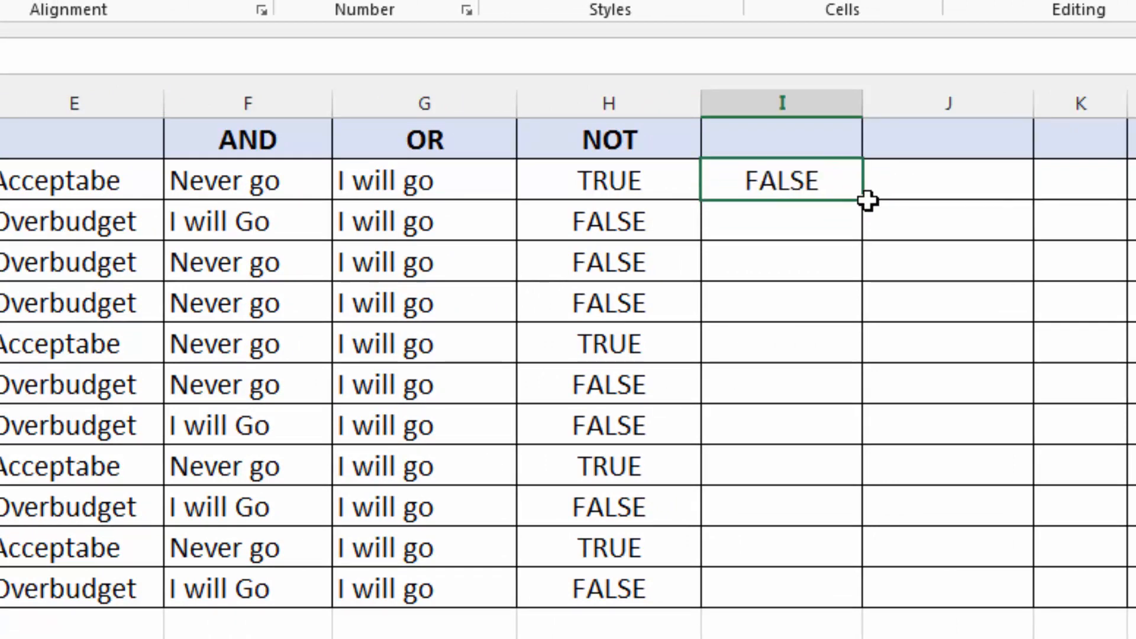
Fill the IF formula from I2 down through I12 and compare its results with the NOT column in rows 2 to 6
drag(865, 206, 864, 594)
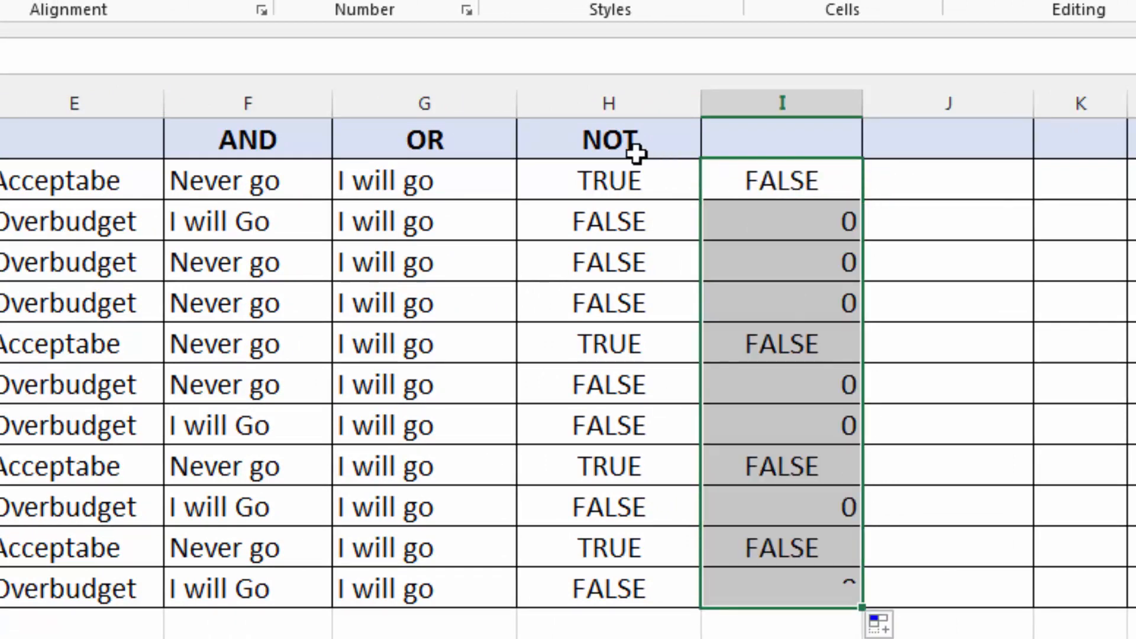
click(615, 176)
drag(782, 217, 783, 299)
drag(670, 222, 668, 303)
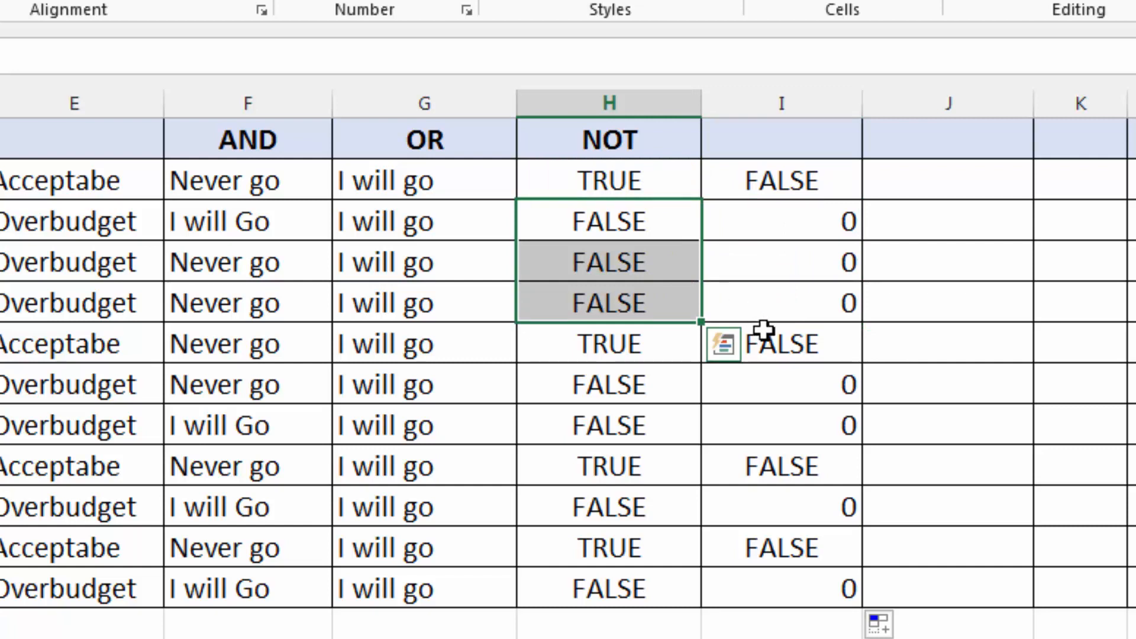
click(781, 345)
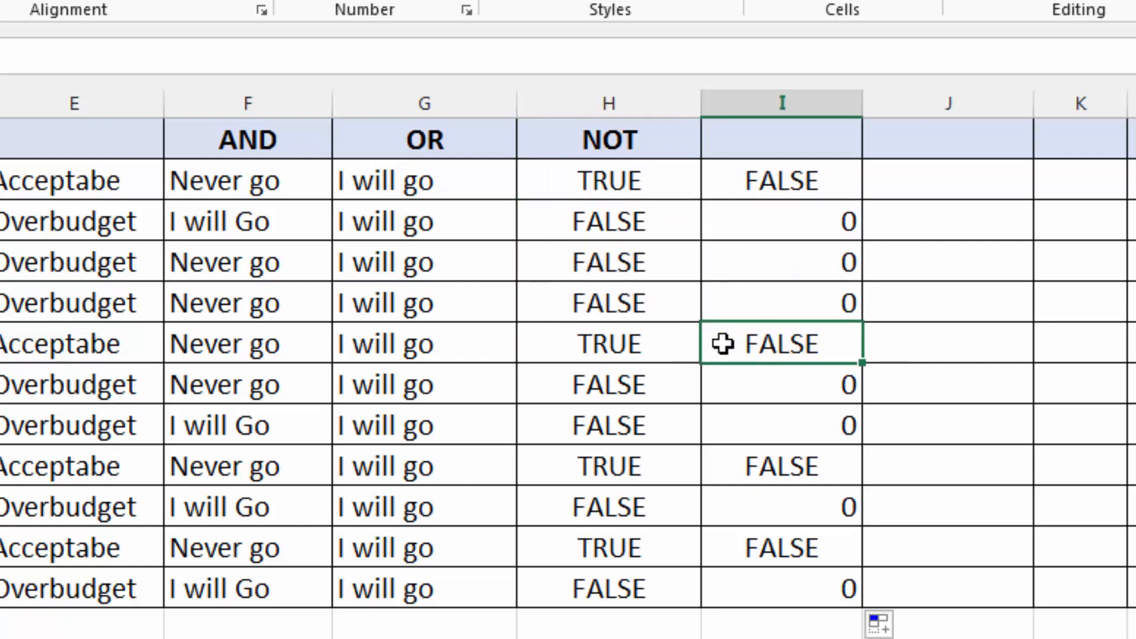
click(642, 355)
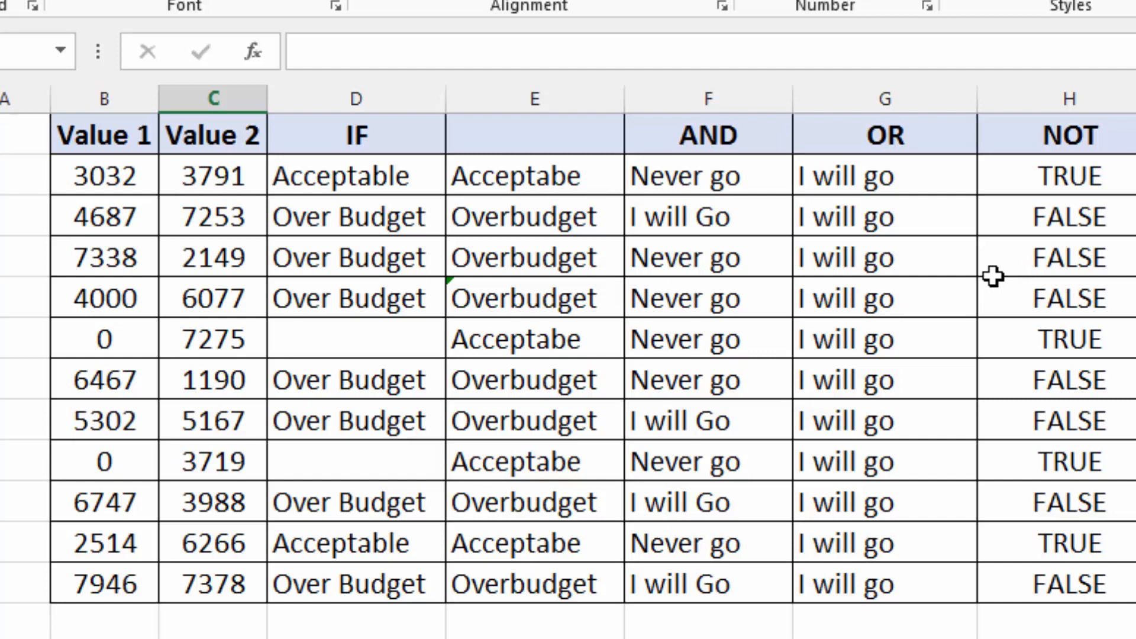
Enter =XOR(G20="yes",H20="yes") in H21, beside the team match table, and review the formula
scroll(993, 276, down, 5)
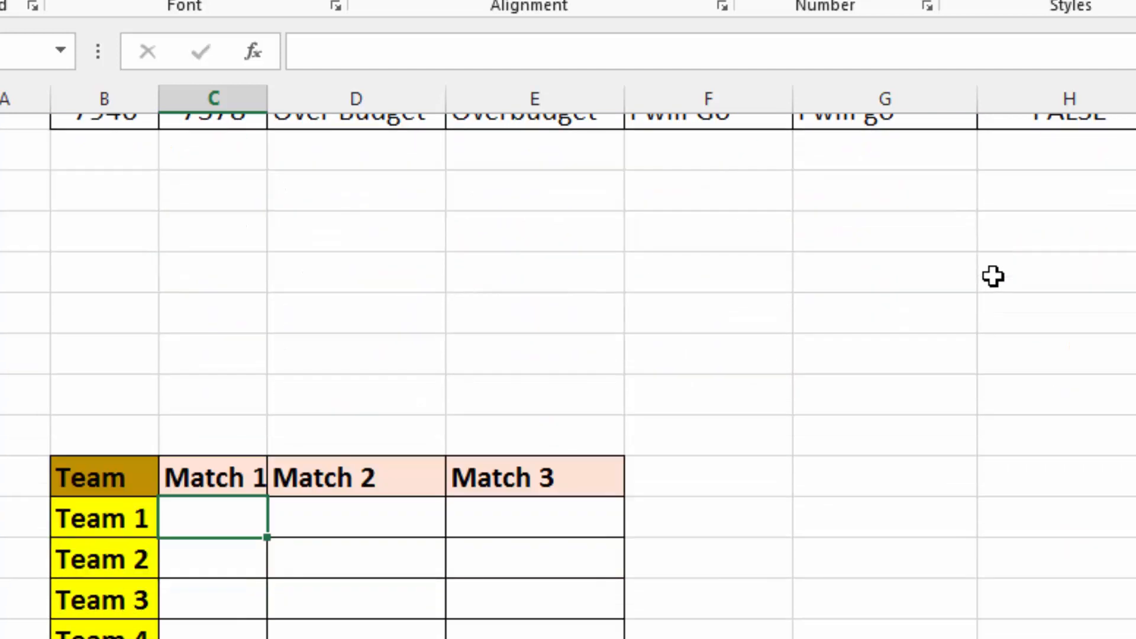
scroll(993, 276, down, 1)
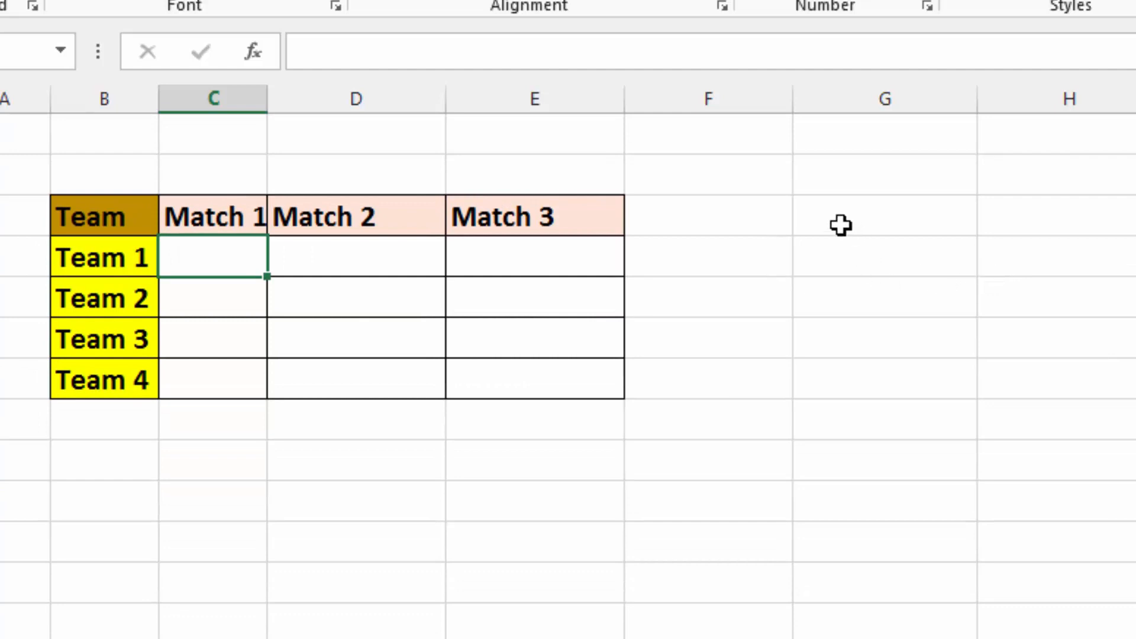
click(1007, 216)
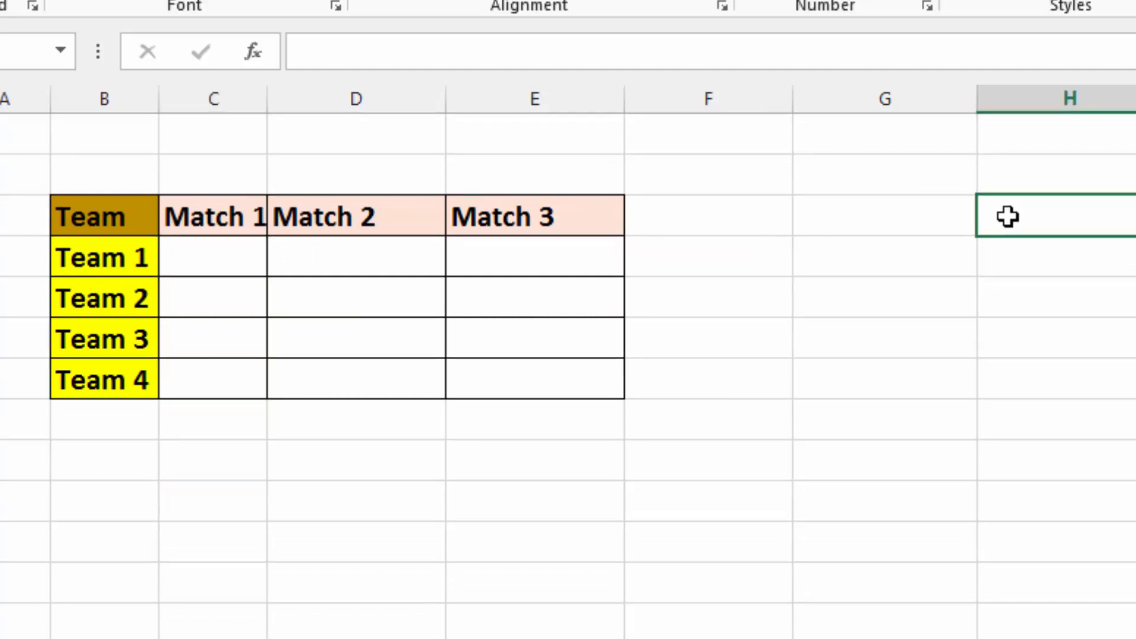
text(=)
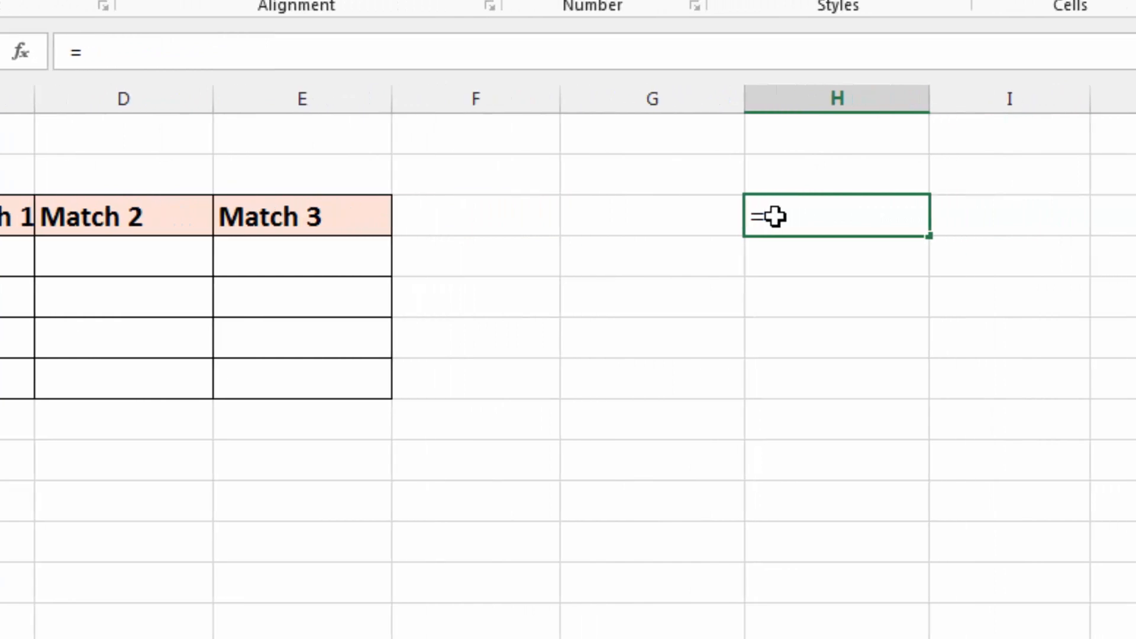
text(xor)
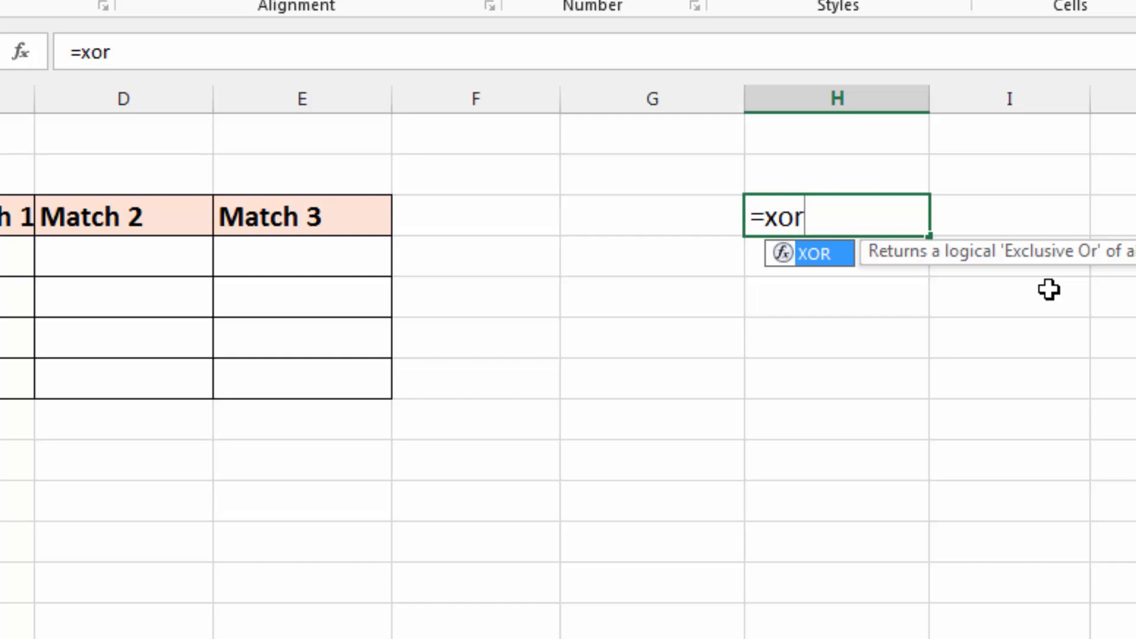
text(()
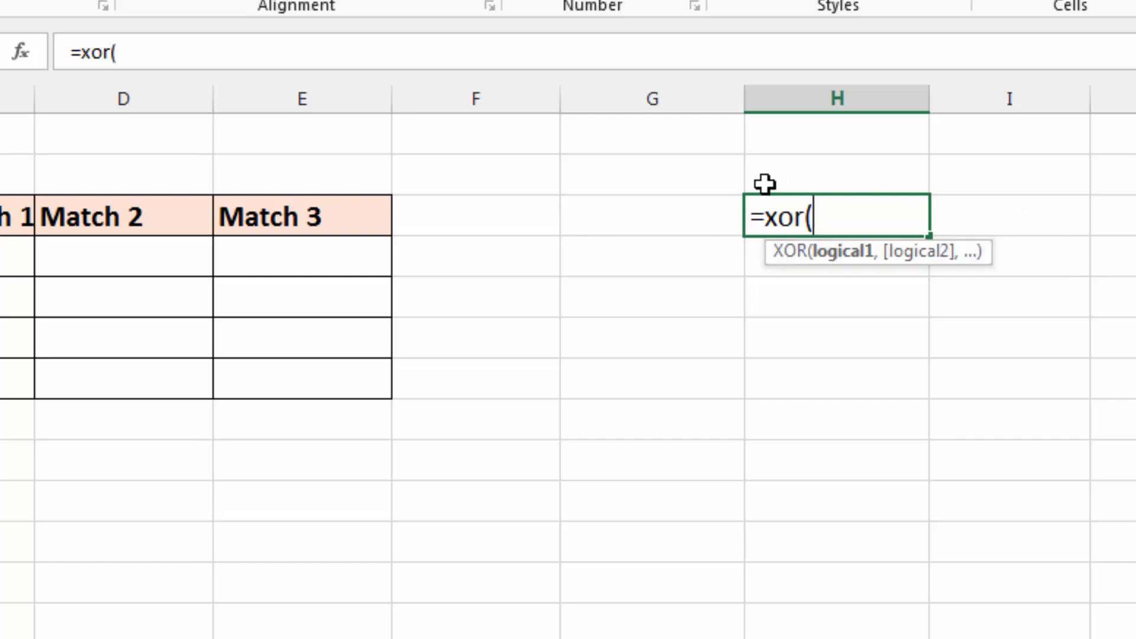
click(688, 178)
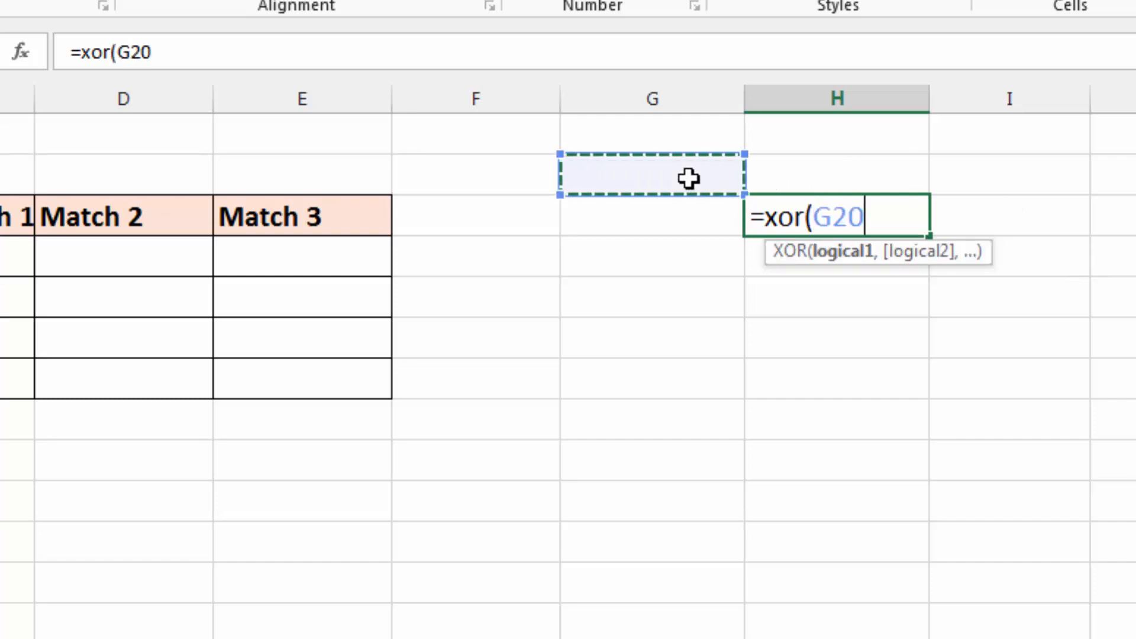
text(=")
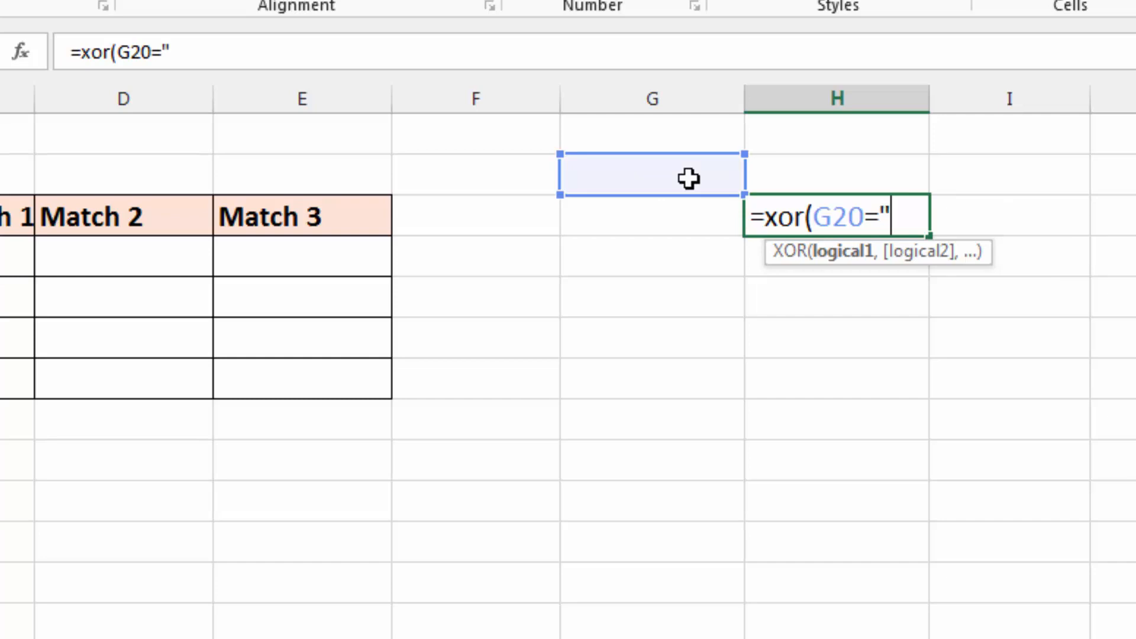
text(yes")
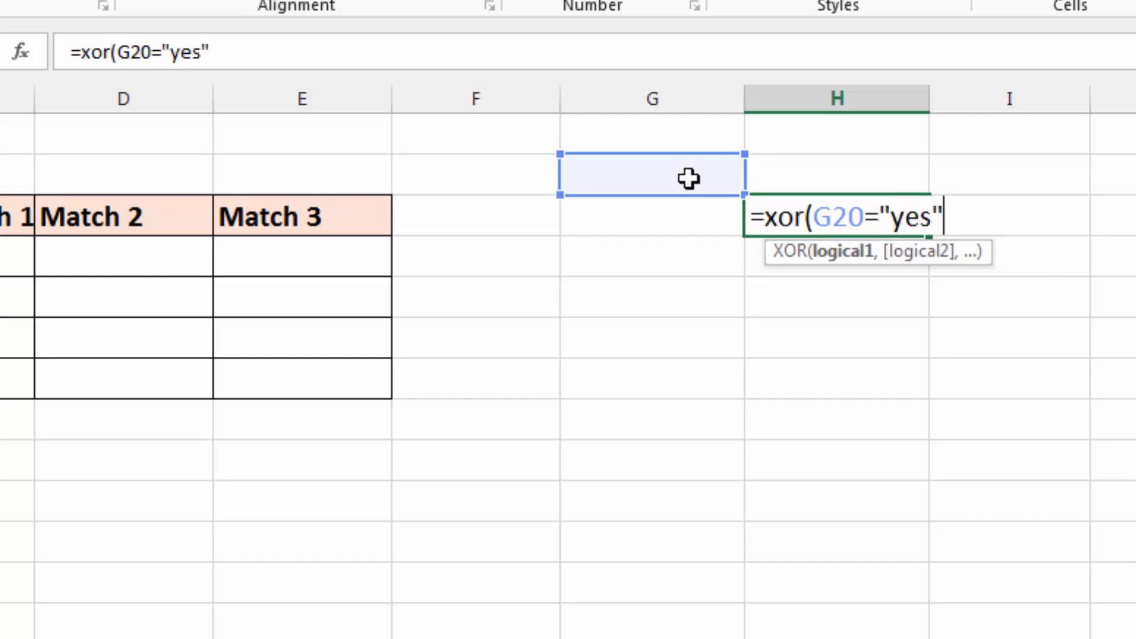
text(,)
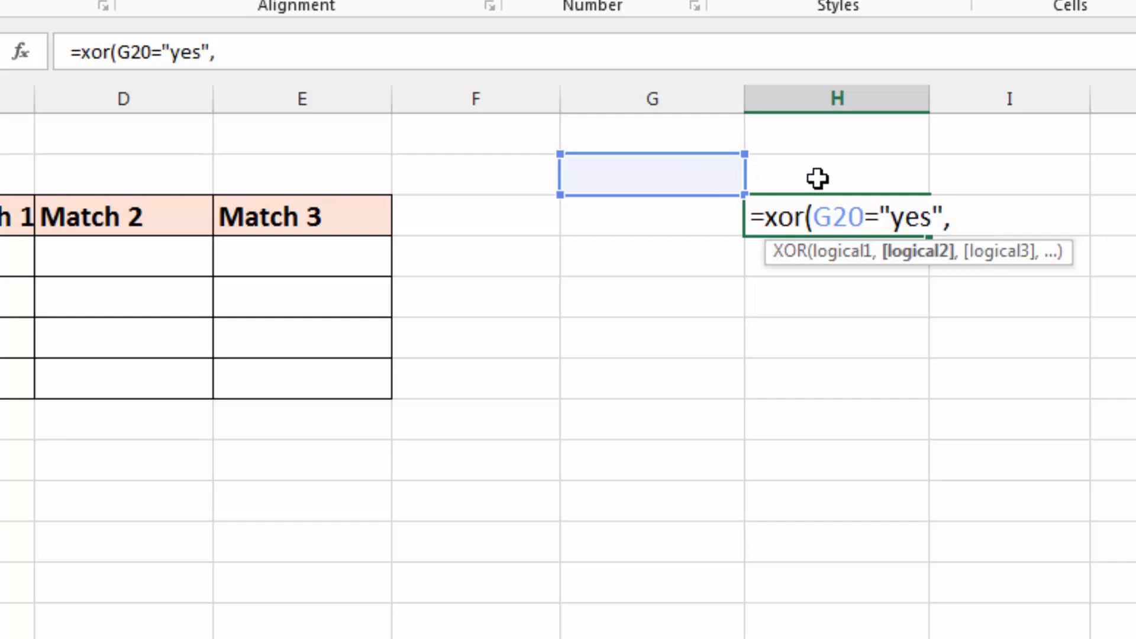
click(817, 178)
text(=")
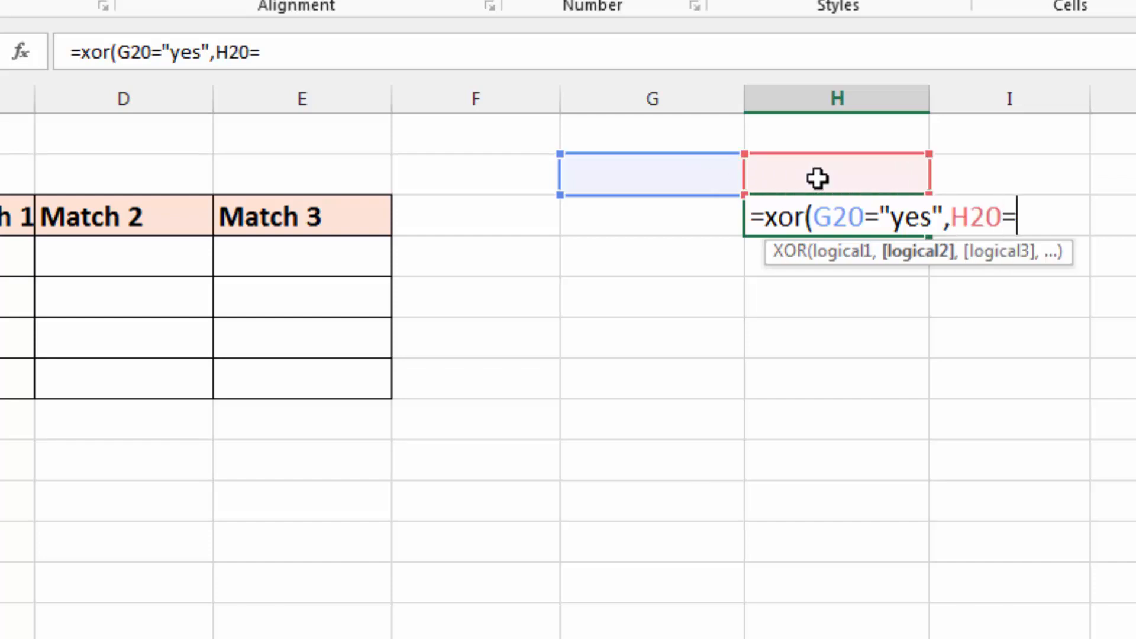
text(yes)
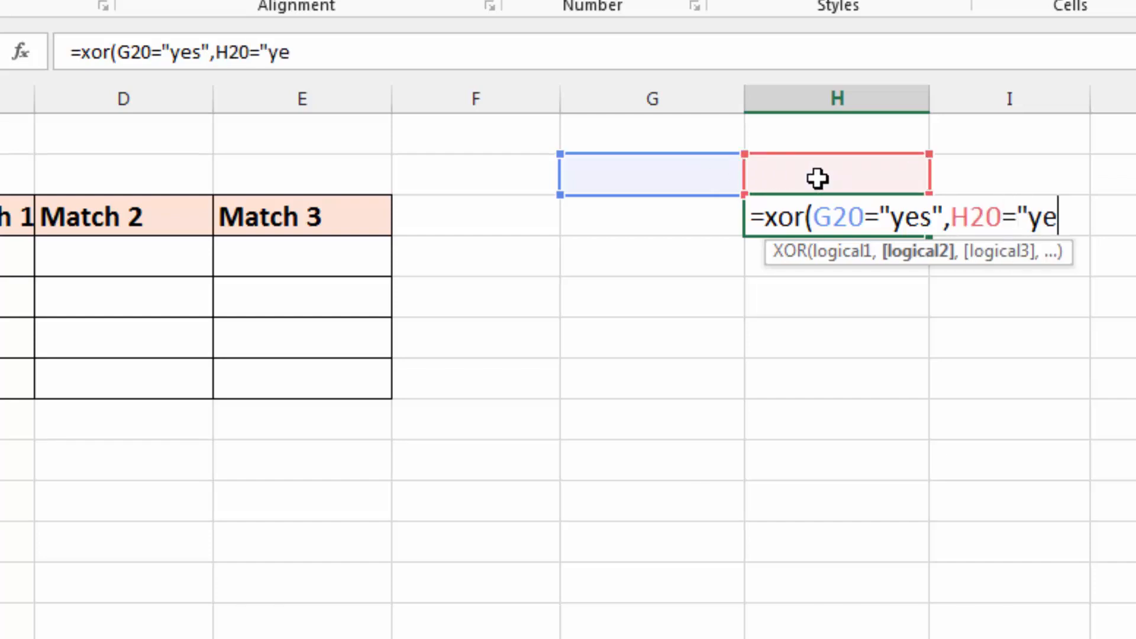
text("))
key(Return)
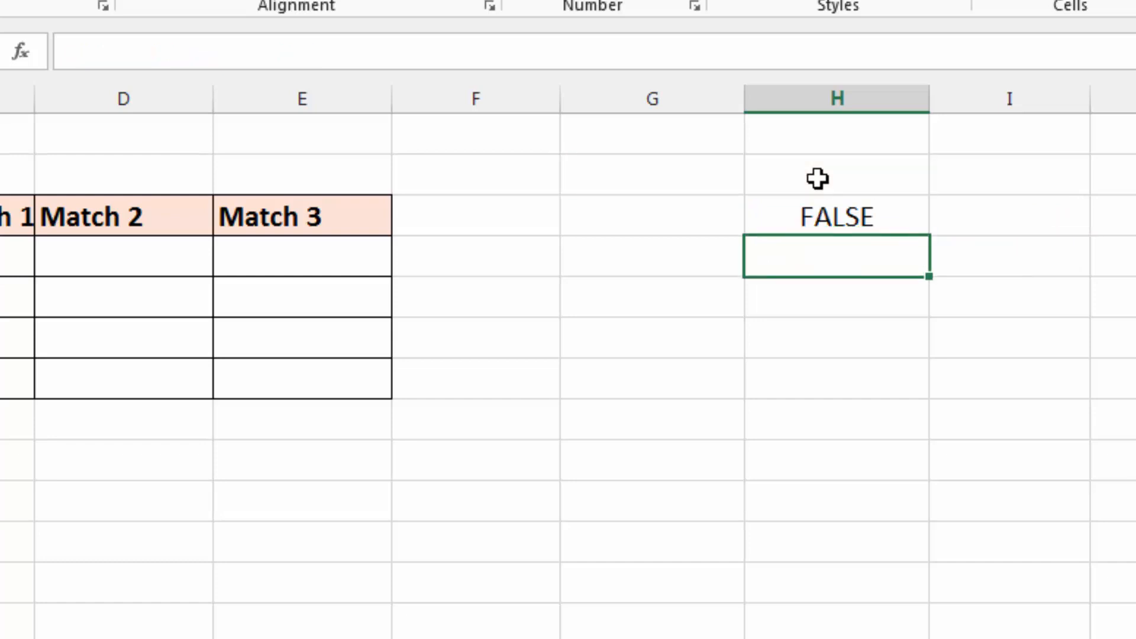
click(812, 220)
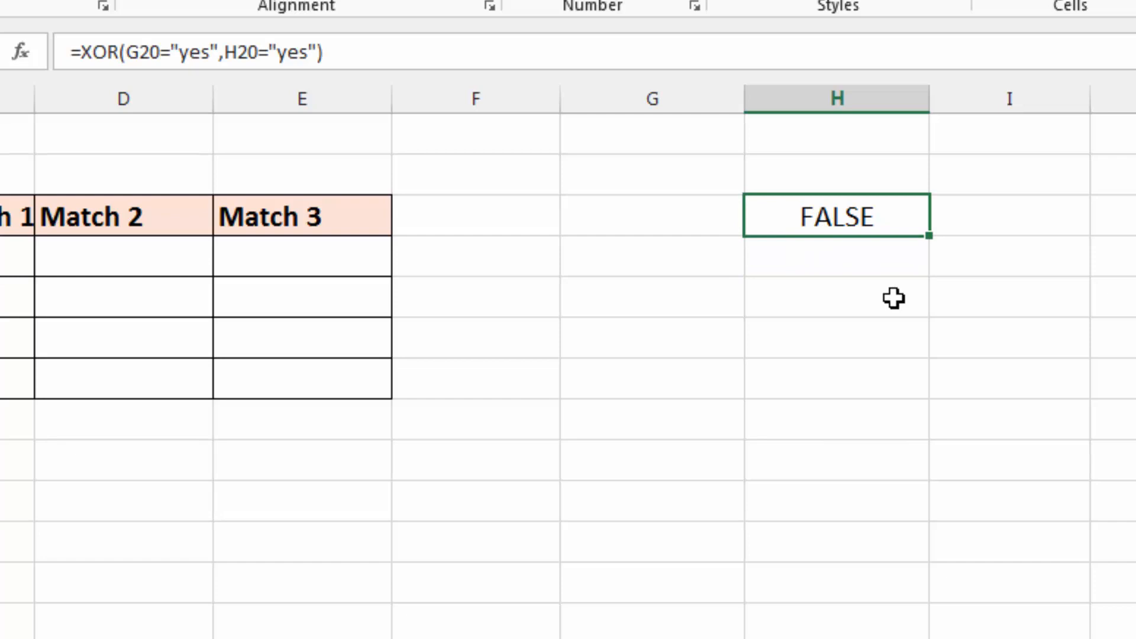
Enter "yes" in G20 and "no" in H20 as test inputs for the XOR formula
click(705, 180)
text(yes)
key(Tab)
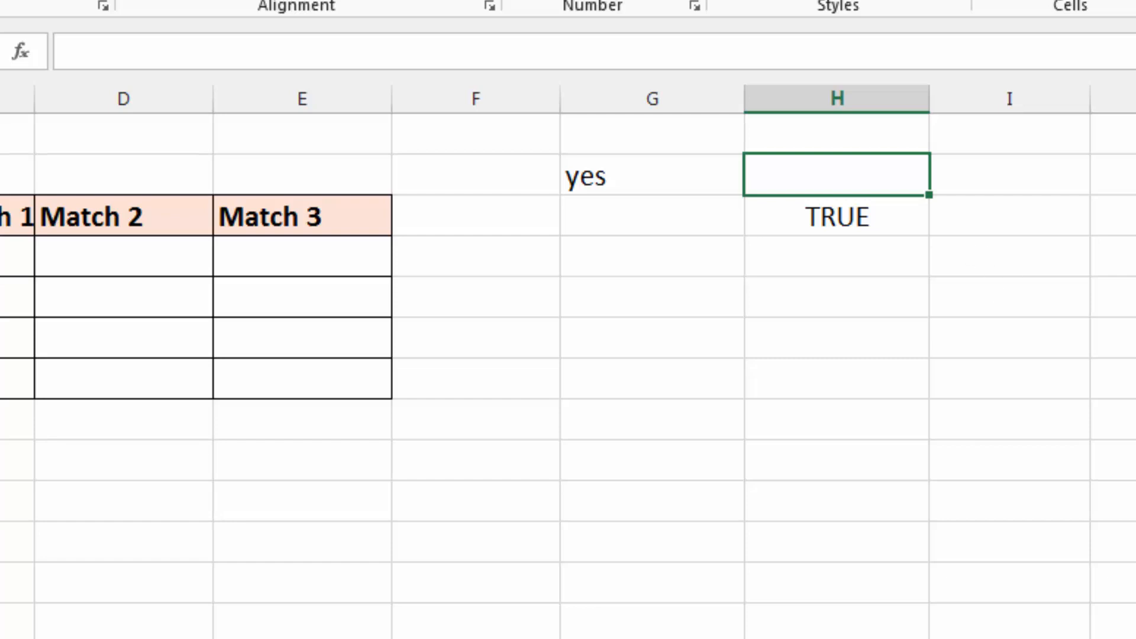
text(no)
key(Return)
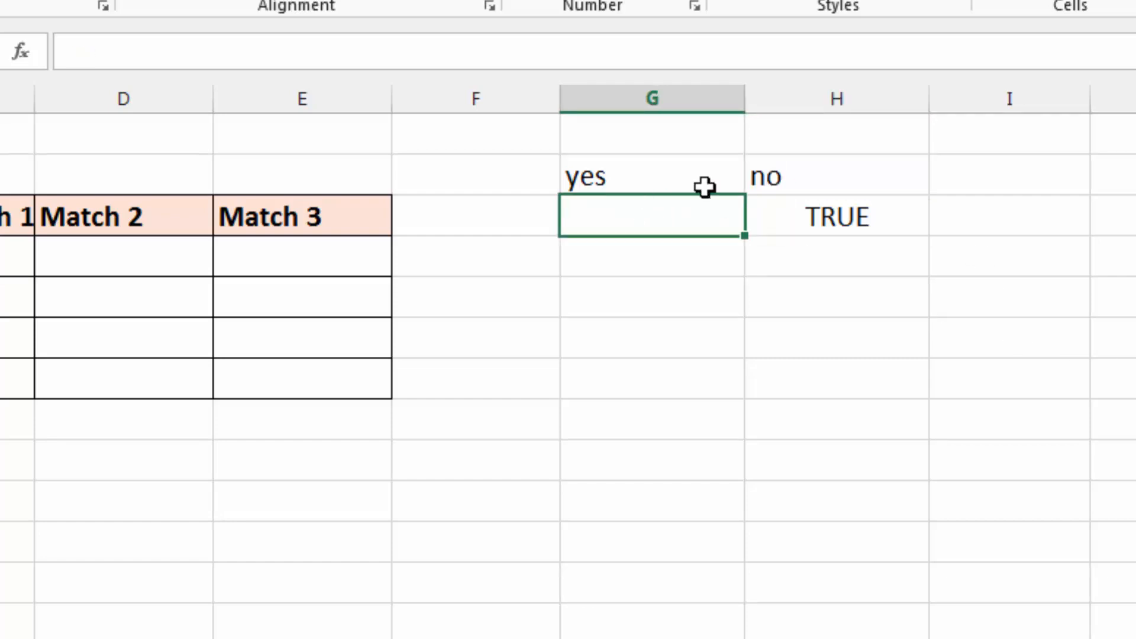
Change H20 to "yes" and check the XOR result against both inputs
click(667, 172)
click(791, 173)
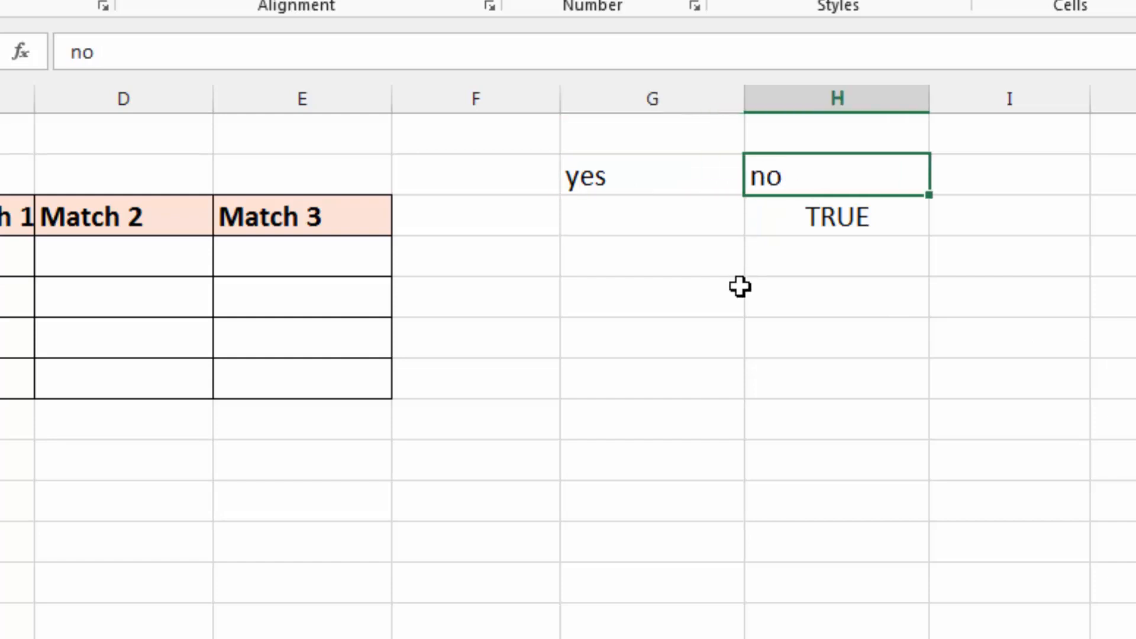
text(yes)
key(Return)
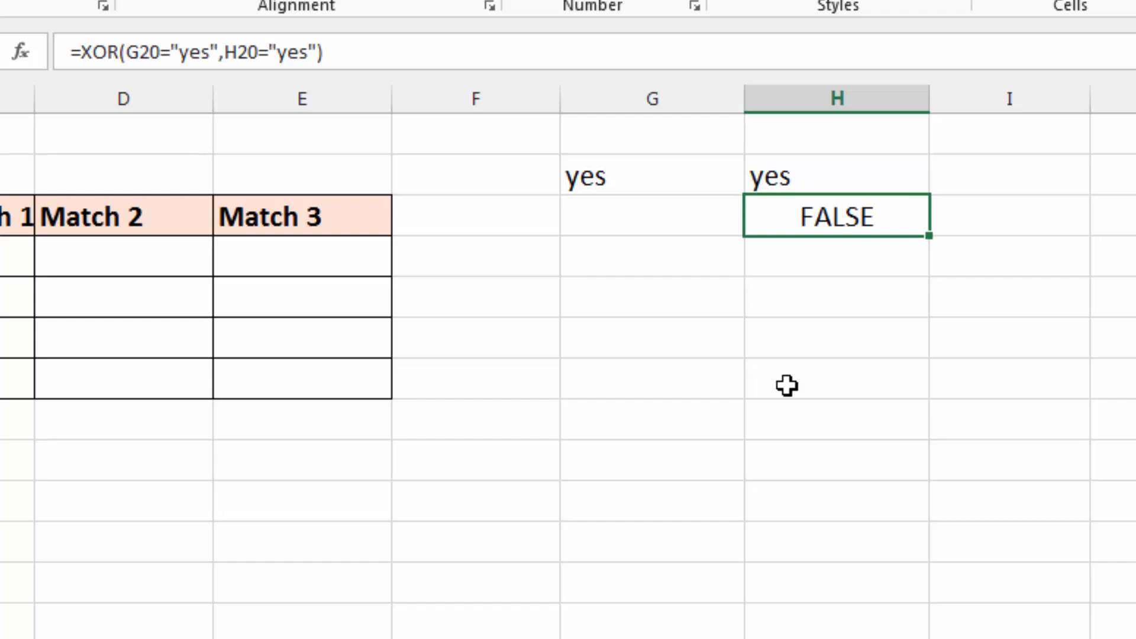
click(703, 180)
click(850, 178)
Enter a third "yes" in I20 and compare the three inputs with the XOR formula in H21
click(1020, 178)
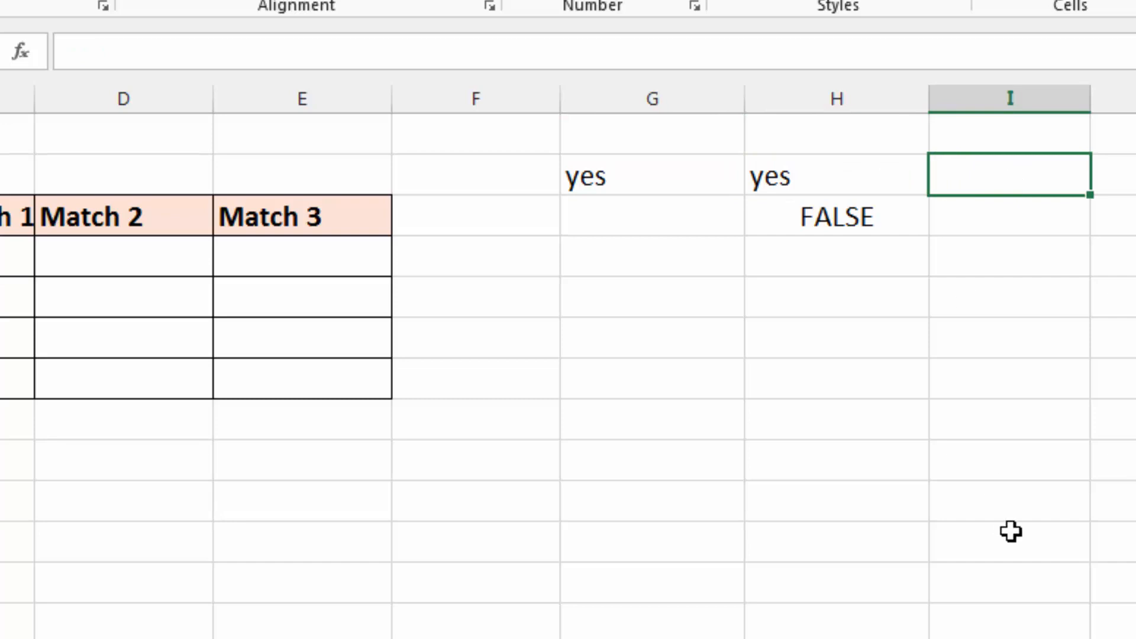
text(yes)
key(Return)
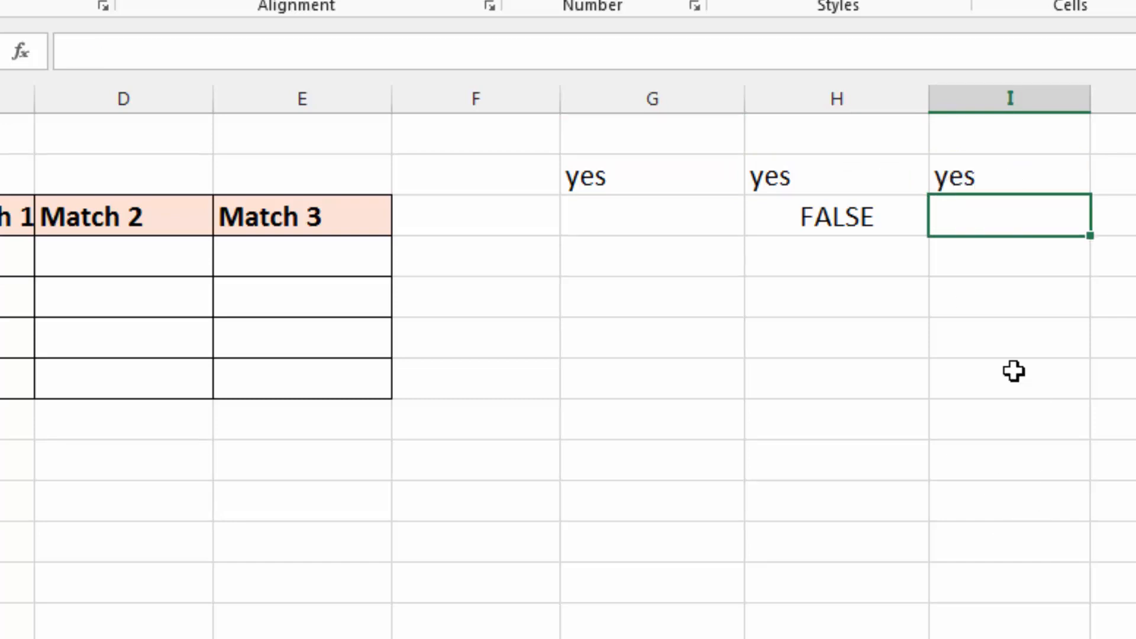
click(799, 214)
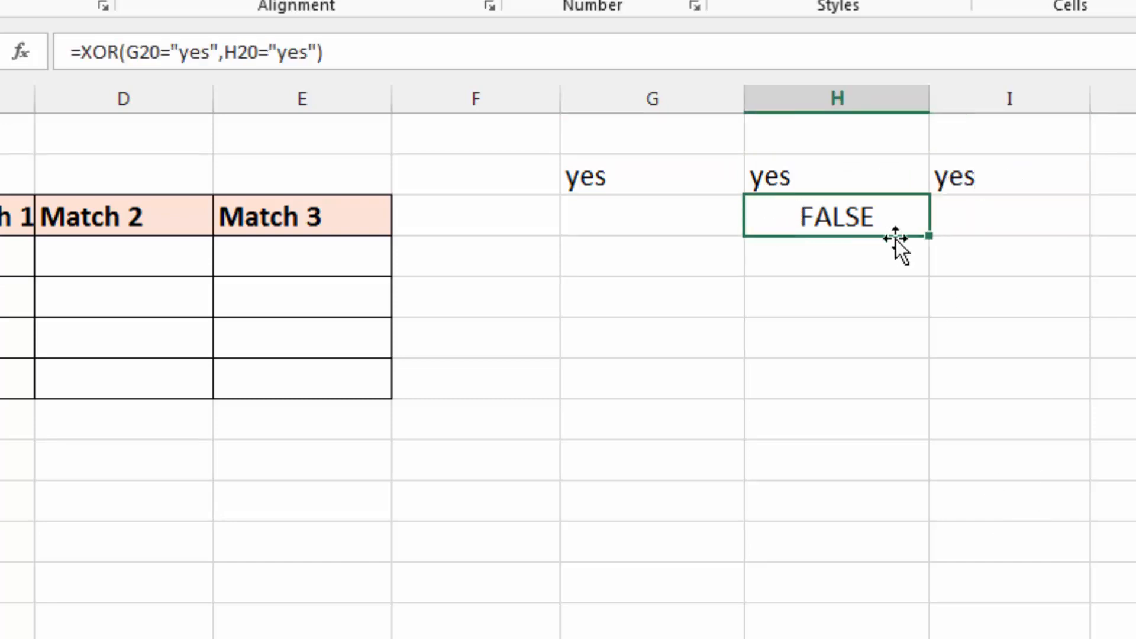
drag(682, 185, 767, 185)
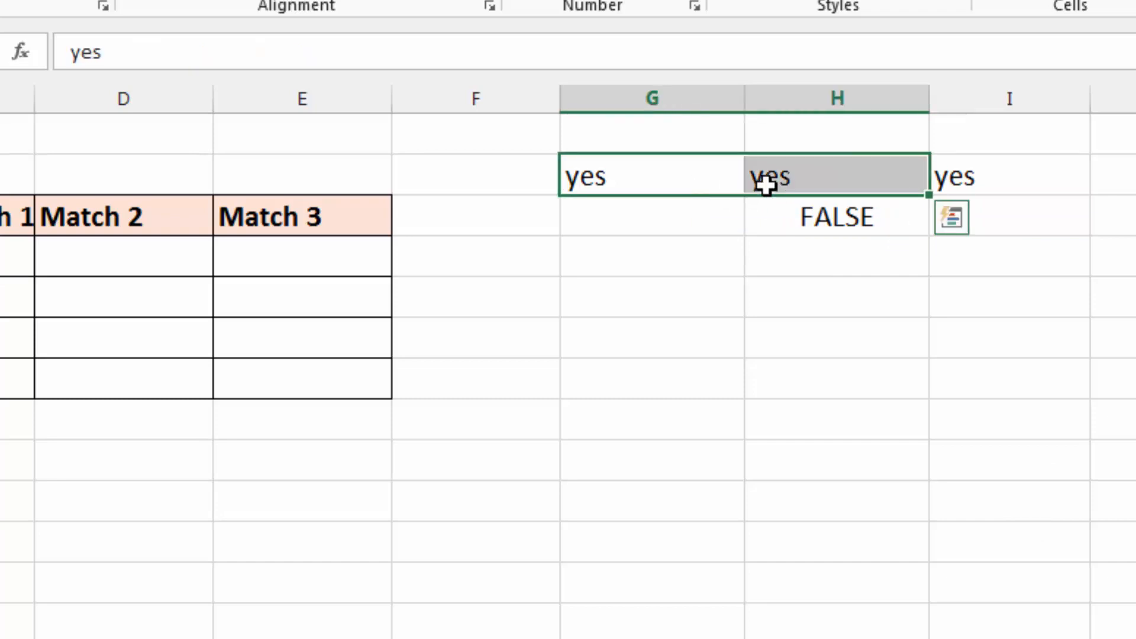
click(1012, 185)
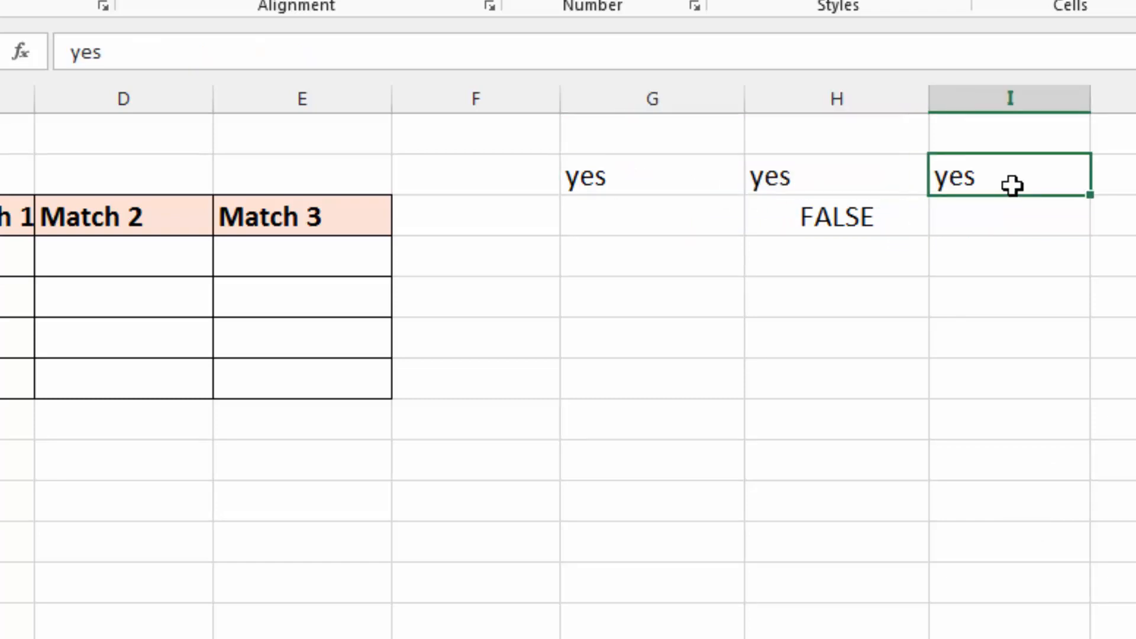
click(874, 214)
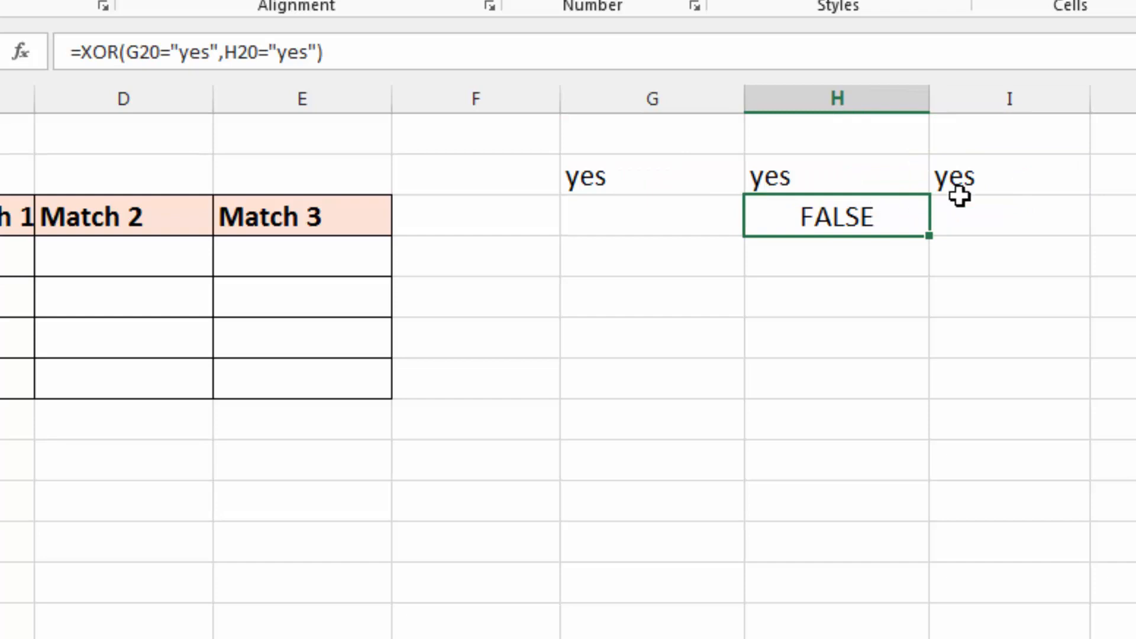
Clear I20, and change G20 and H20 to "no" one after the other to test XOR
click(1005, 187)
key(Delete)
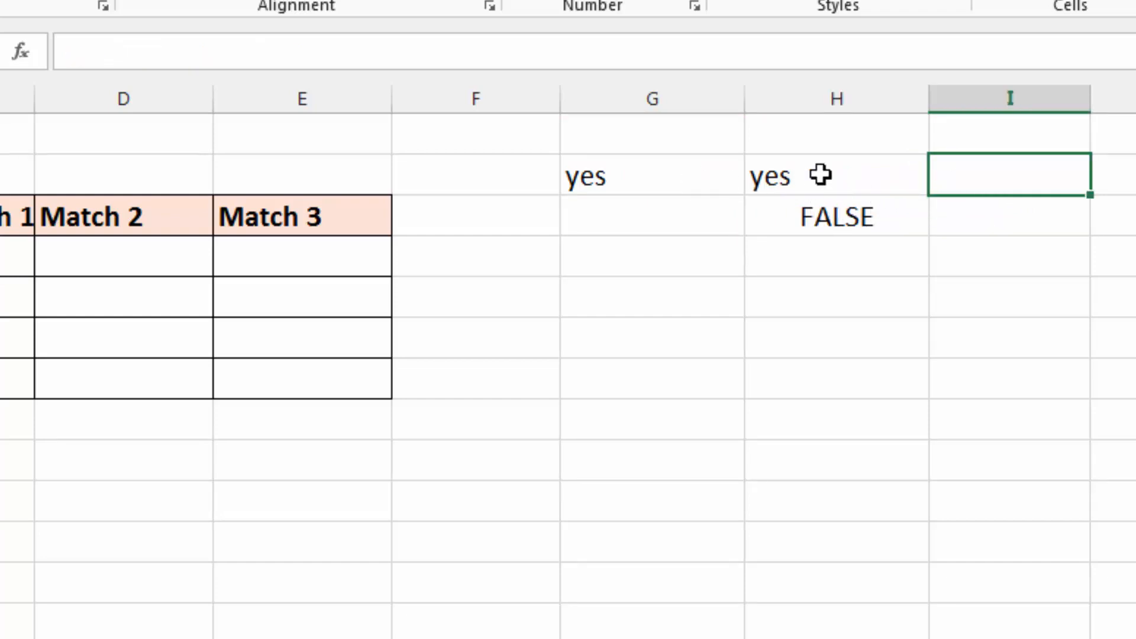
click(683, 174)
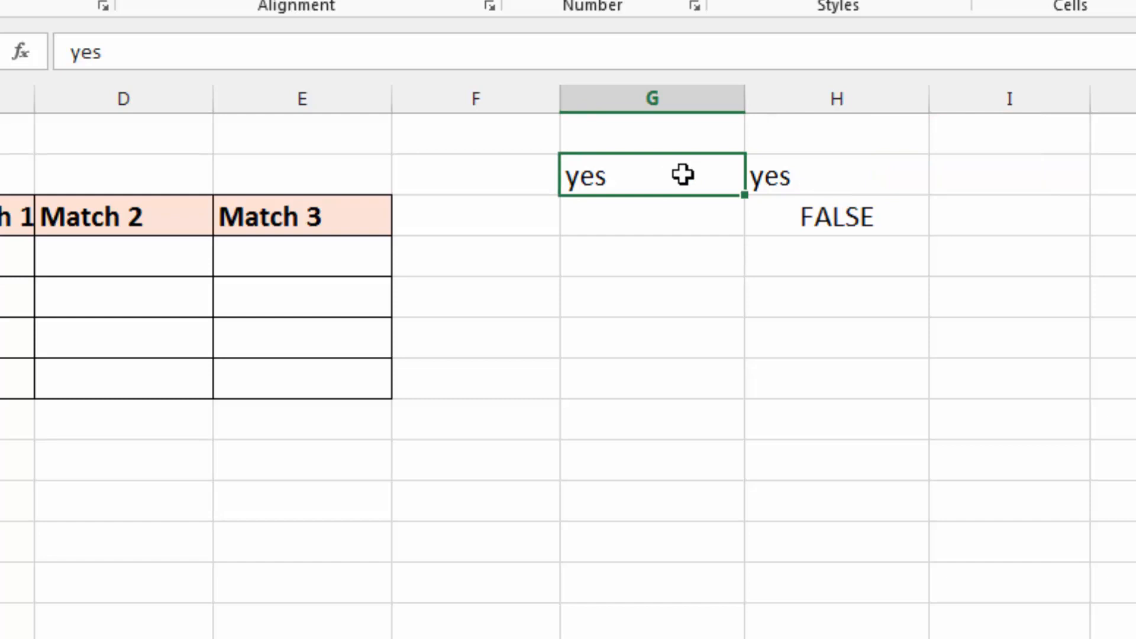
text(no)
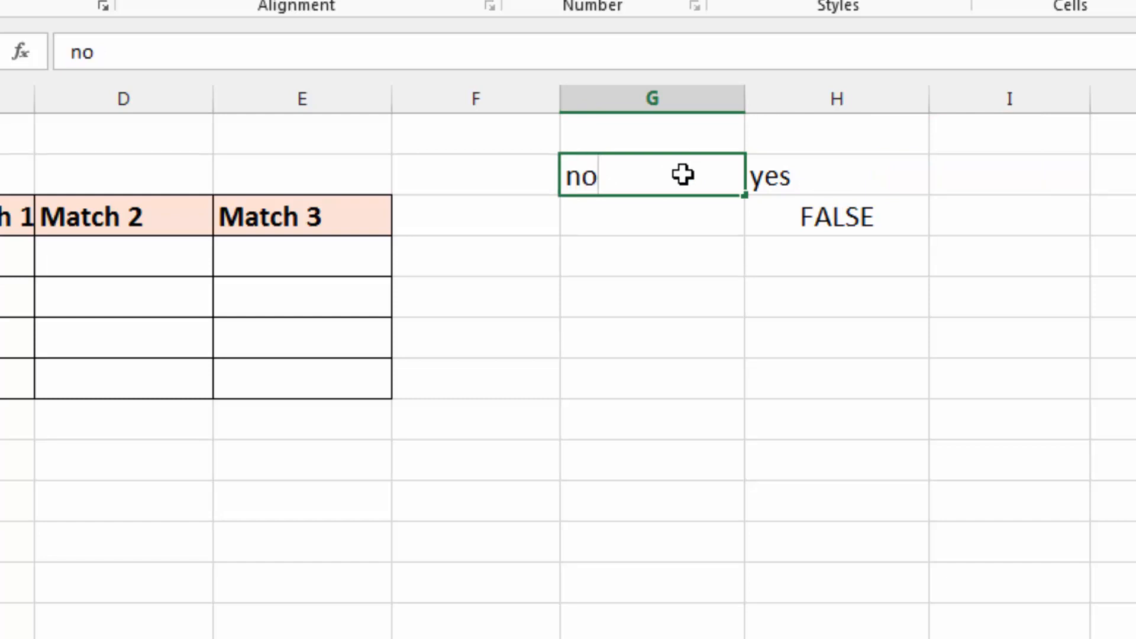
key(Tab)
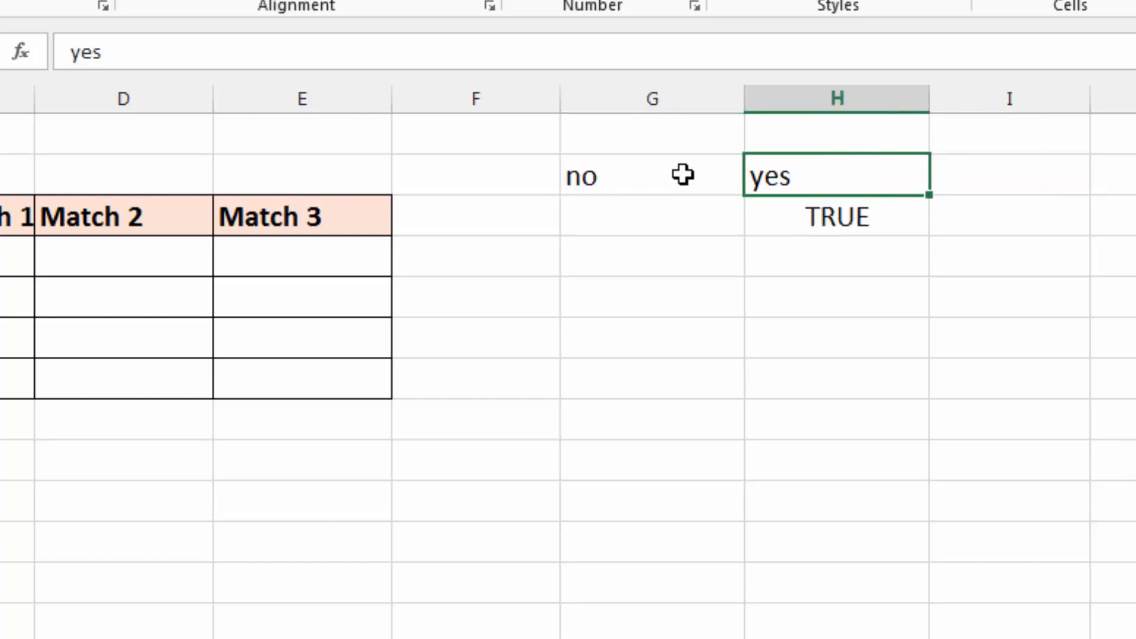
text(no)
key(Return)
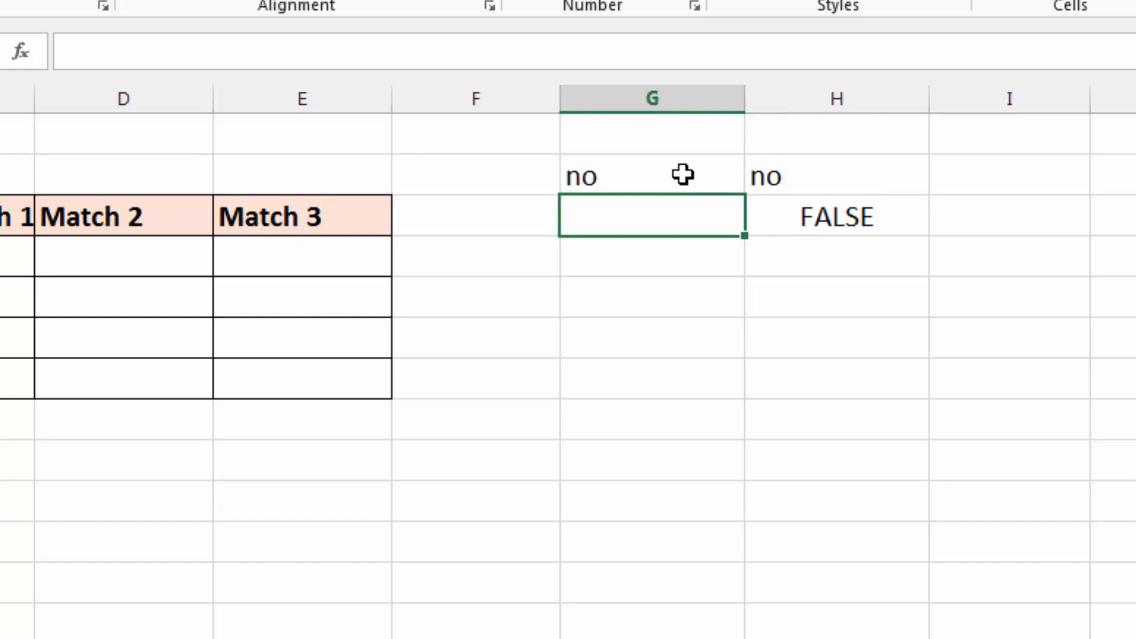
Clear the test inputs and XOR formula from G20:H21, and widen column C so its Match 1 header fits
drag(683, 174, 802, 199)
key(Delete)
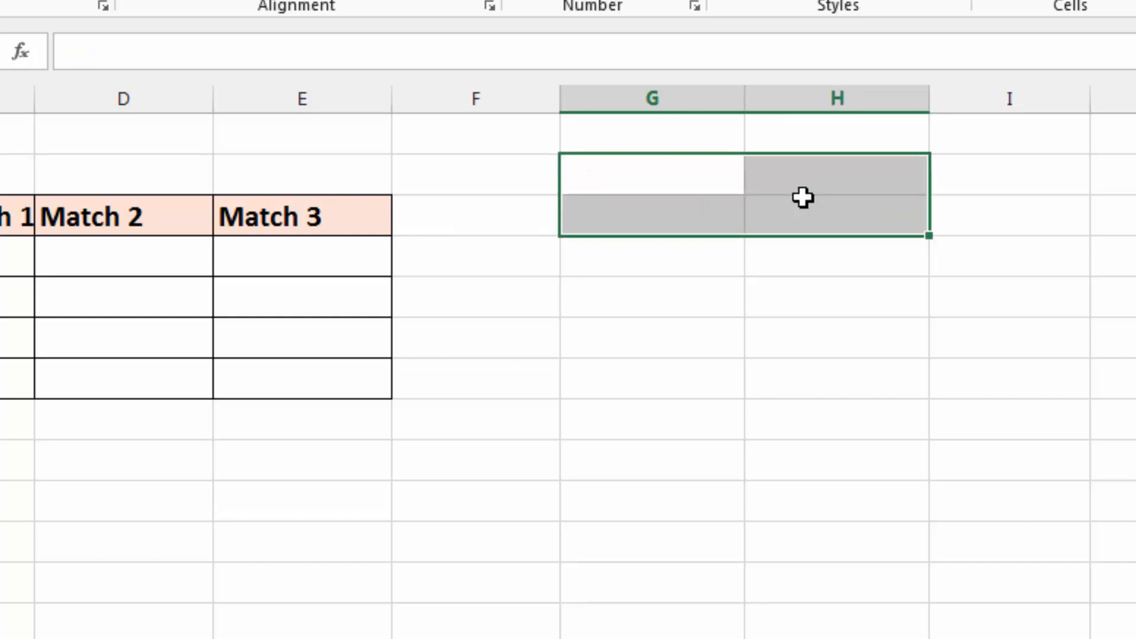
drag(35, 101, 61, 104)
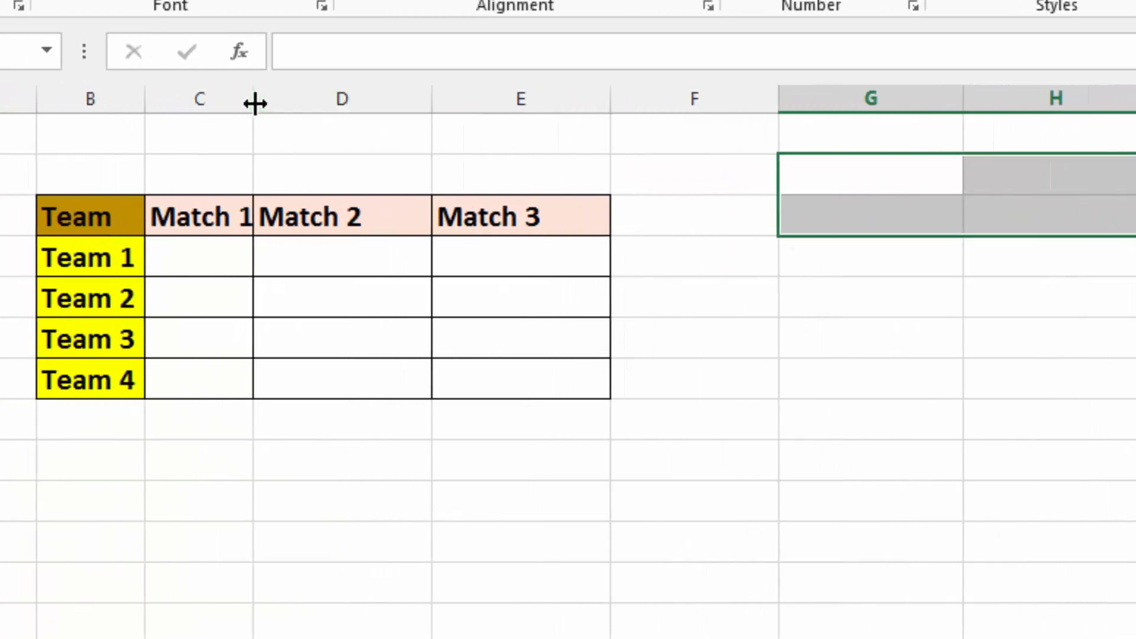
drag(280, 104, 305, 102)
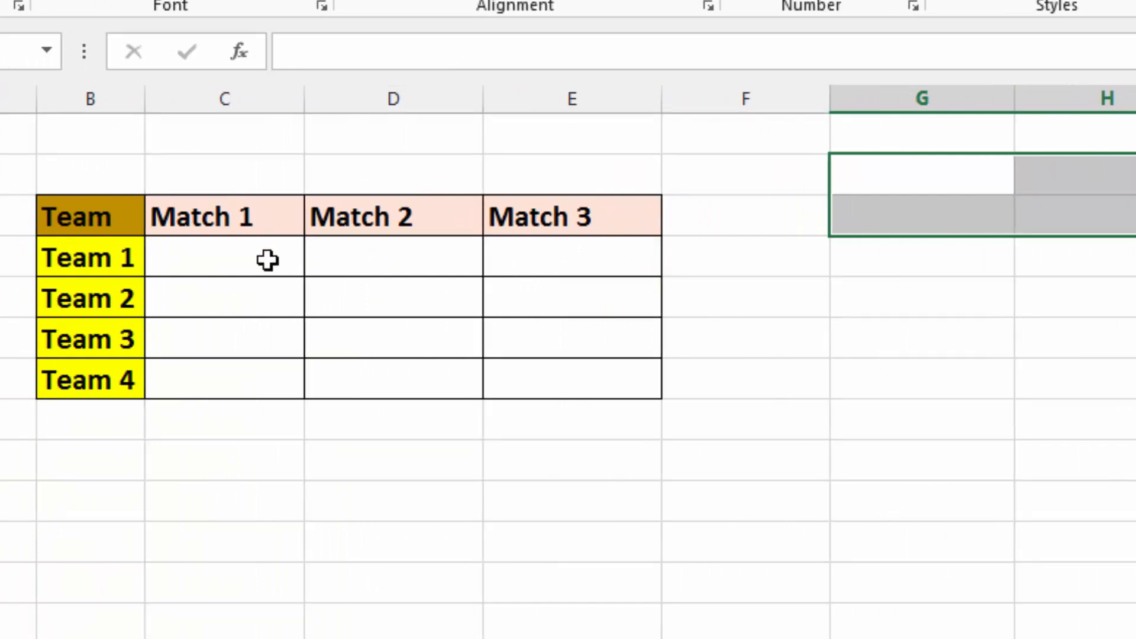
Review the list of four teams and Team 1's cells for Match 1, Match 2 and Match 3
drag(112, 254, 107, 373)
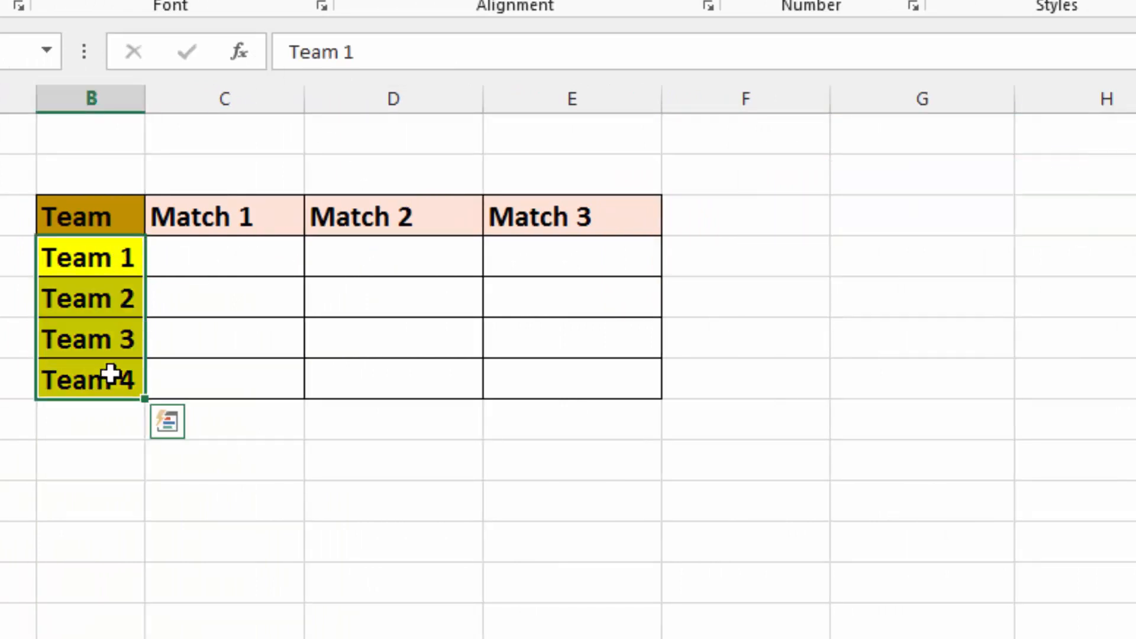
click(113, 256)
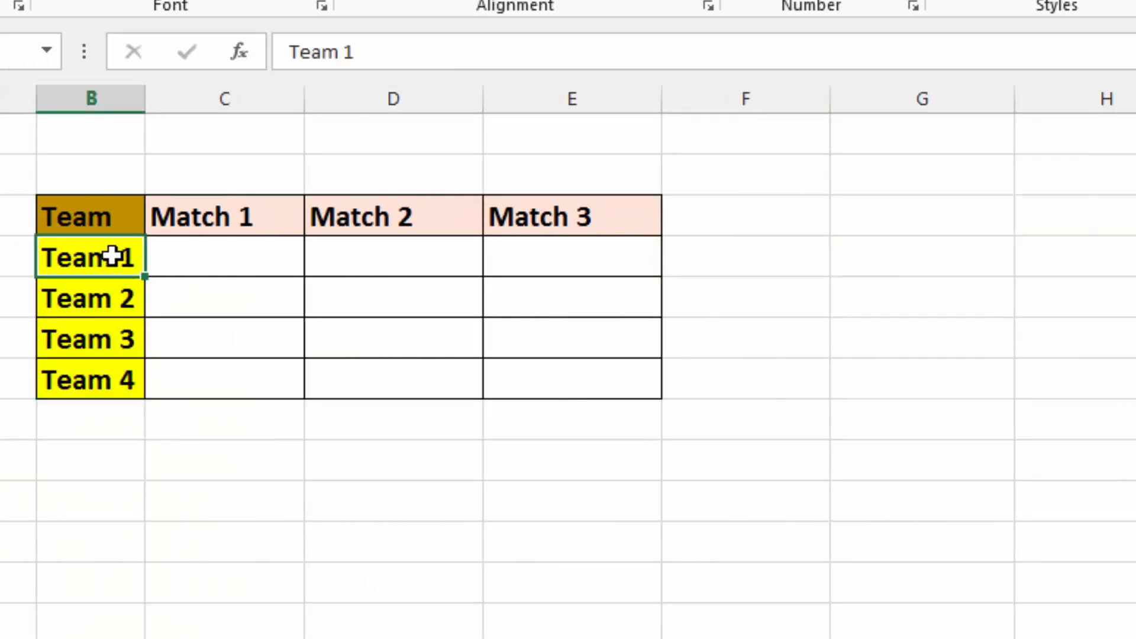
click(261, 254)
click(393, 254)
click(552, 255)
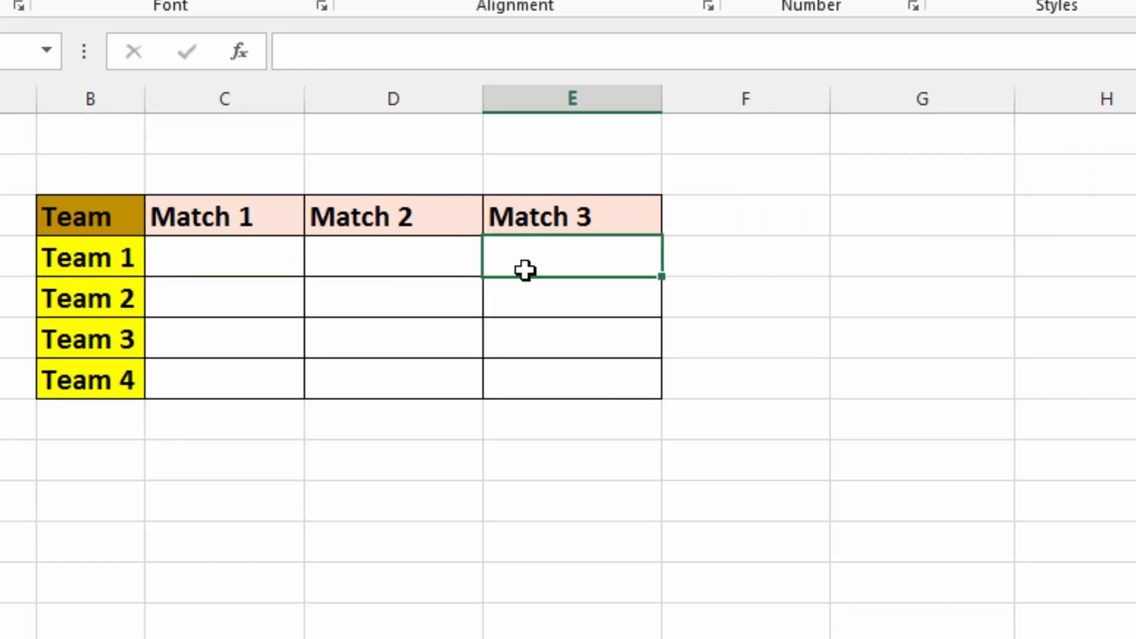
click(132, 382)
click(131, 259)
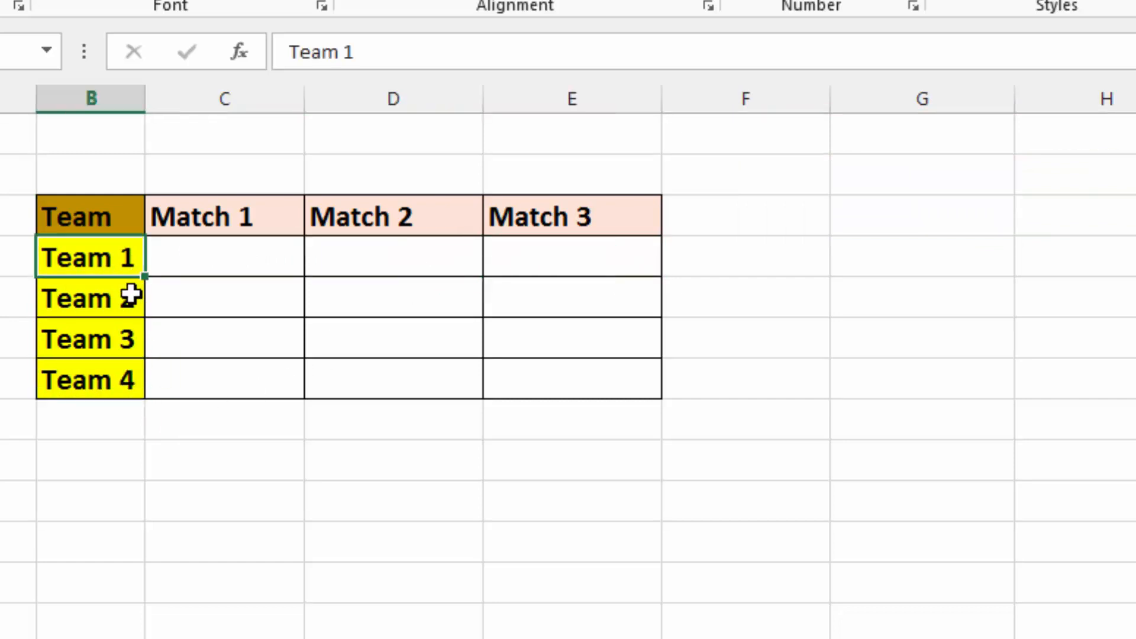
click(128, 306)
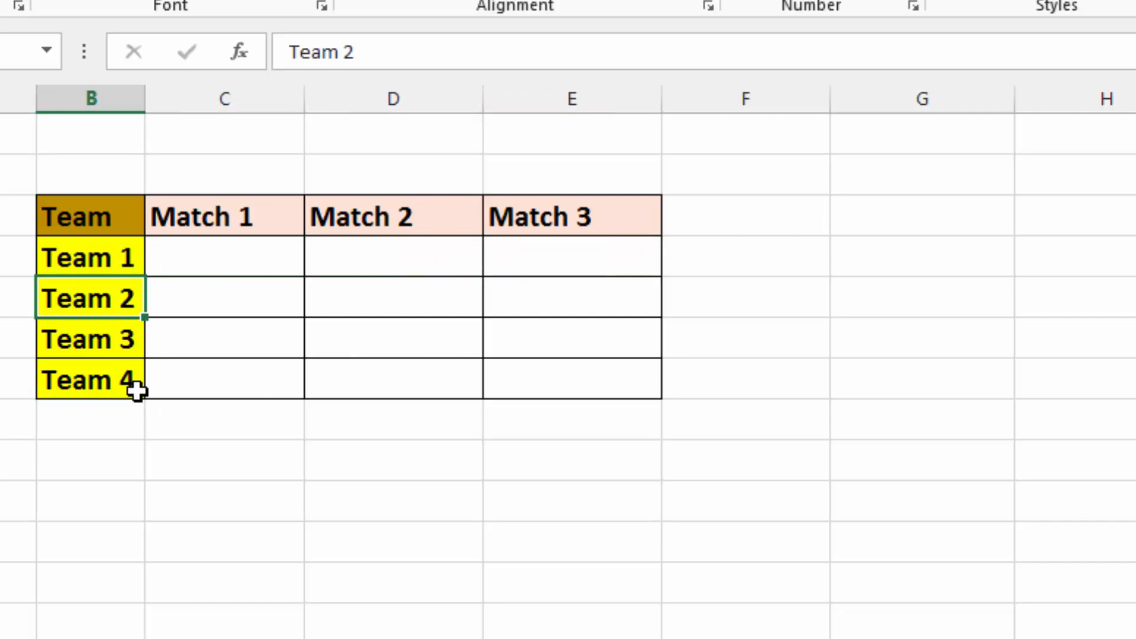
click(206, 266)
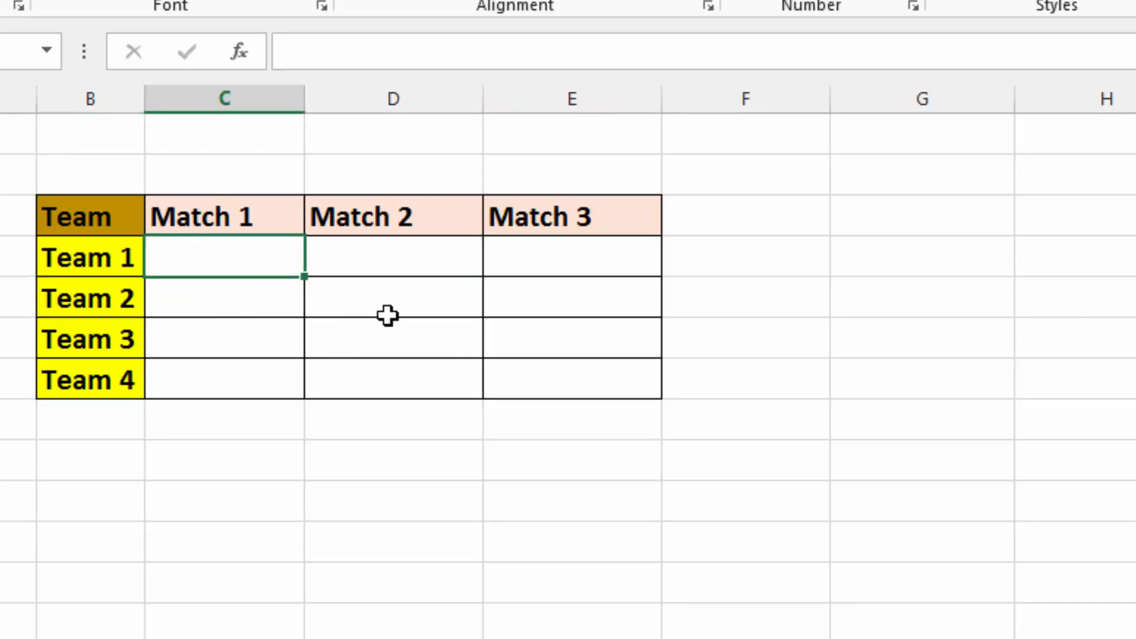
click(568, 264)
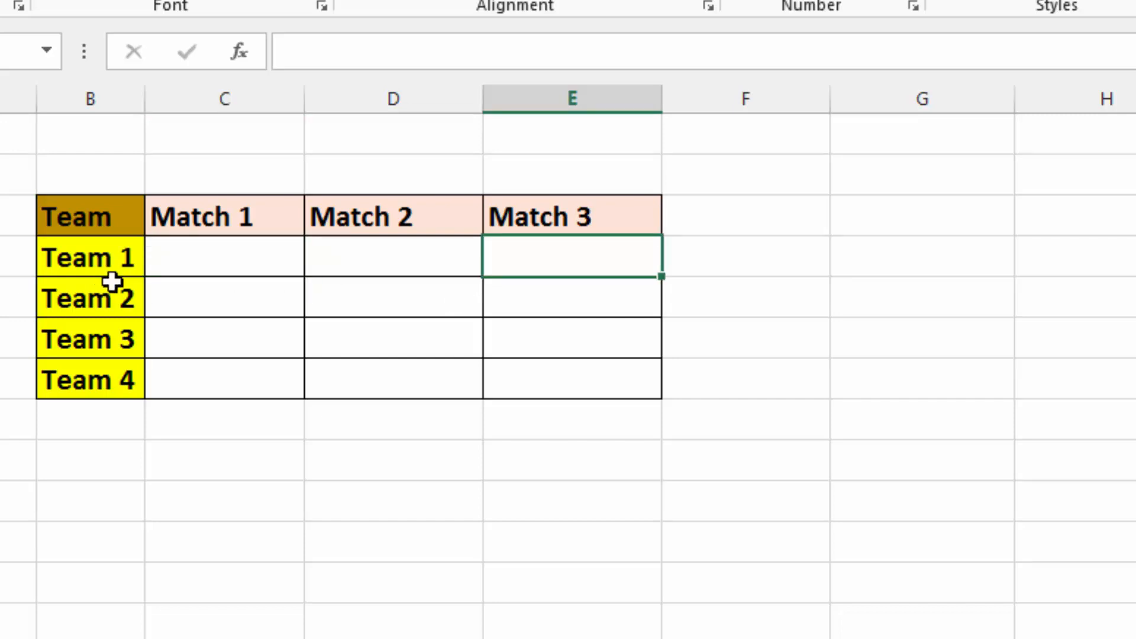
click(82, 259)
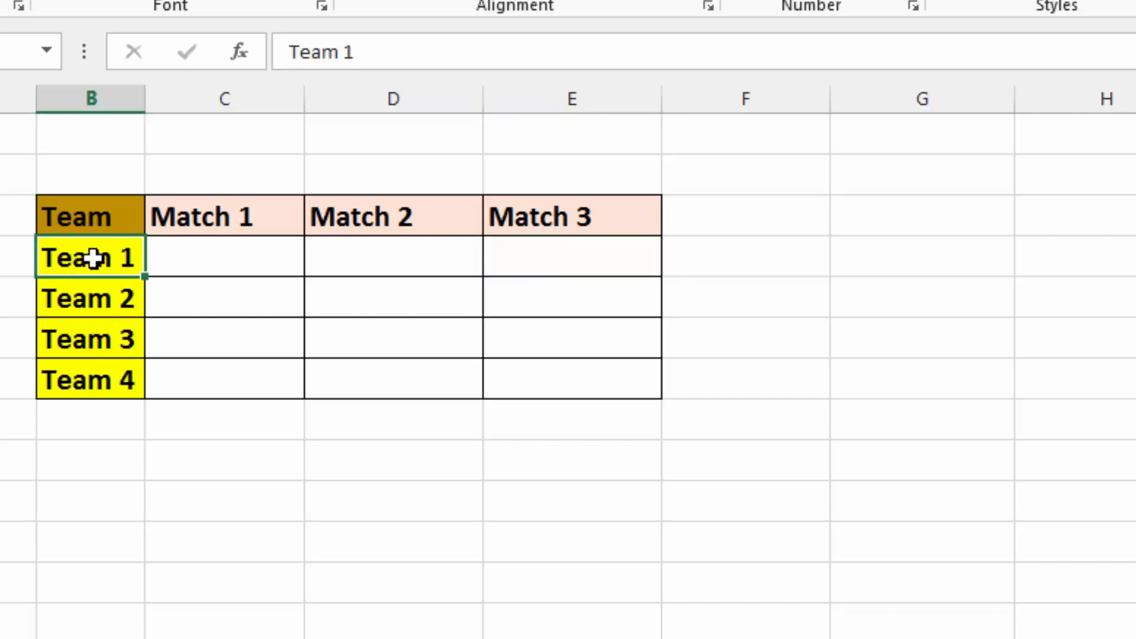
Enter WON for Team 1 in both Match 1 and Match 2
click(213, 263)
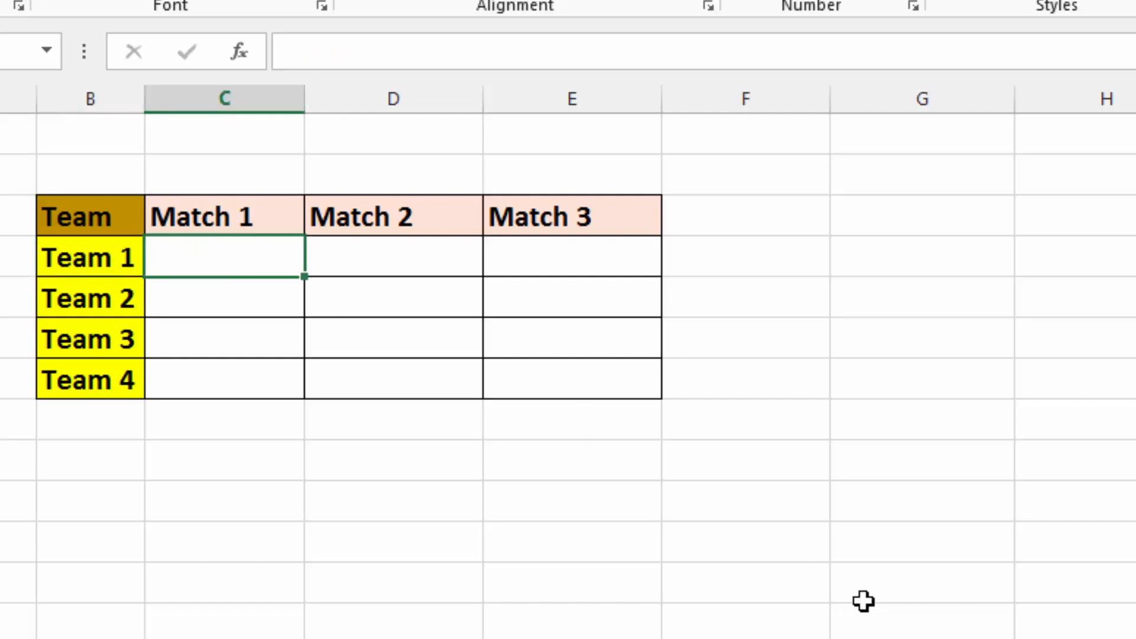
text(WON)
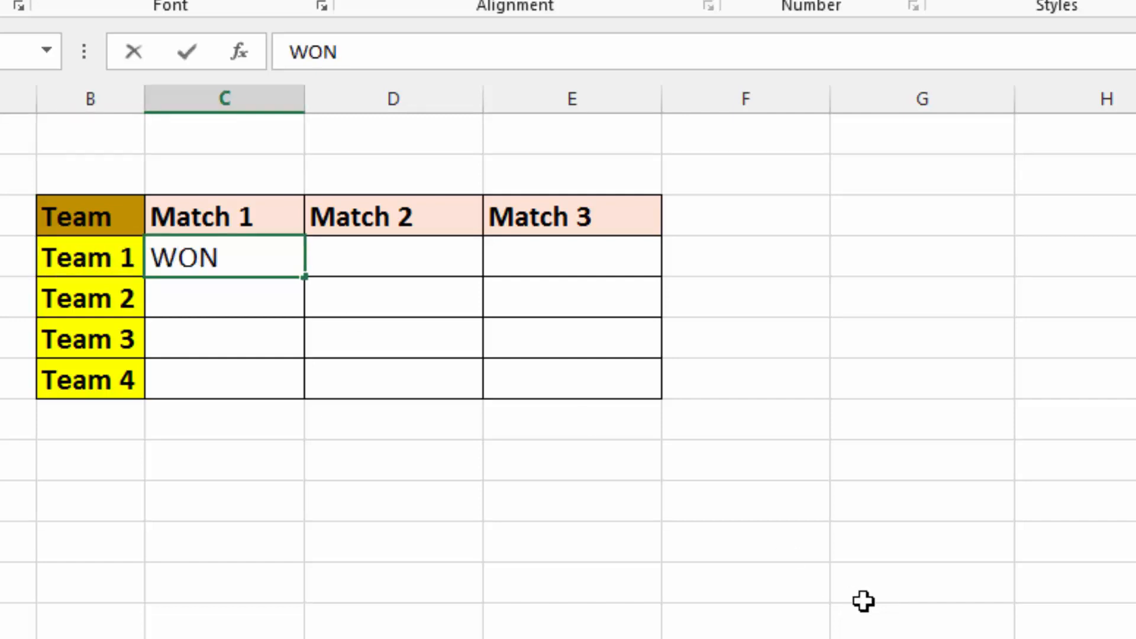
key(Tab)
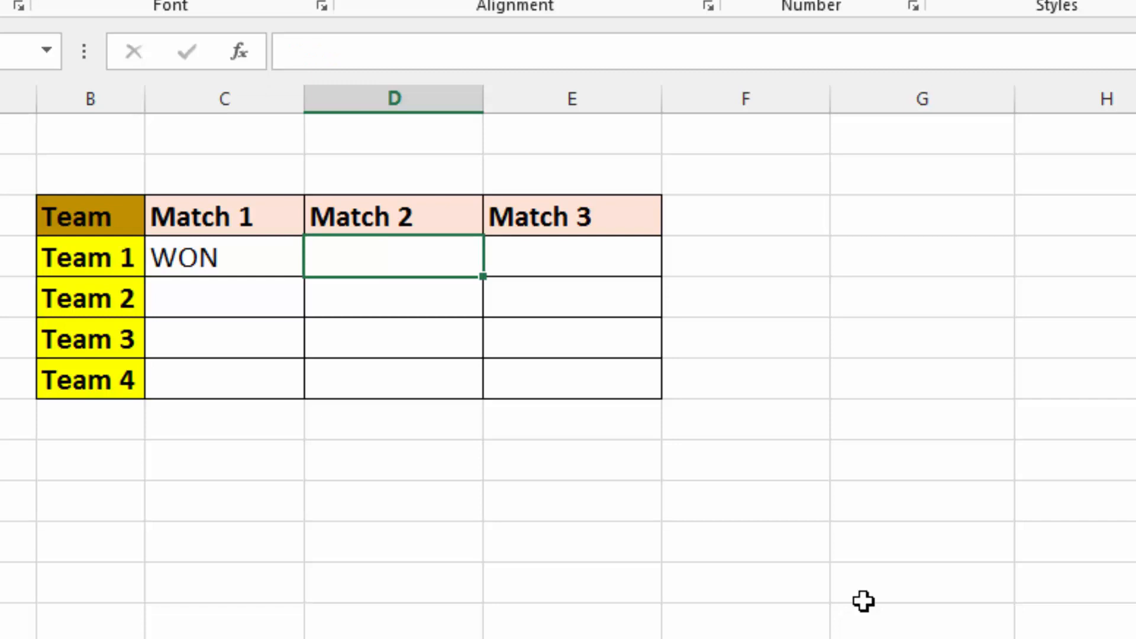
text(WON)
key(Tab)
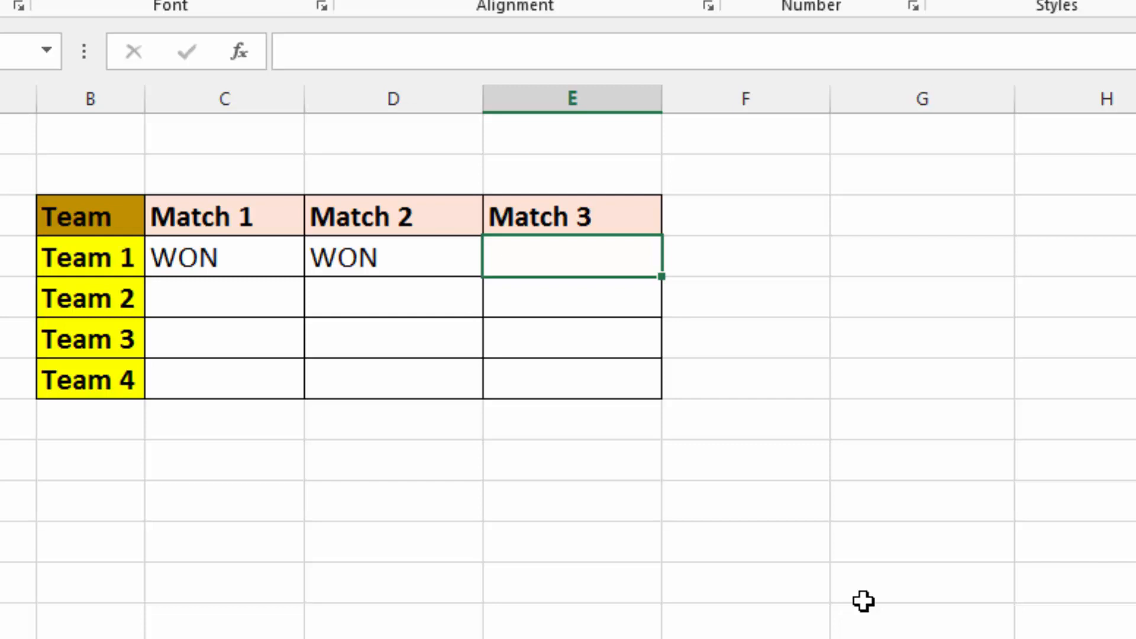
key(Return)
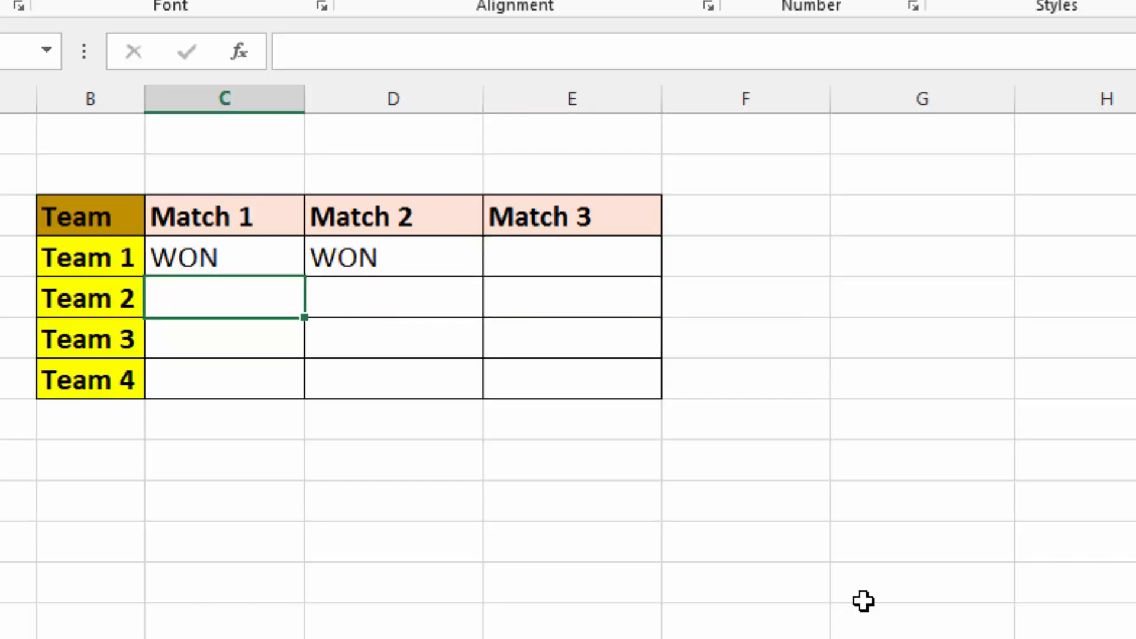
Enter LOSS for Team 2 in both Match 1 and Match 2
text(LOSS)
key(Tab)
text(LOSS)
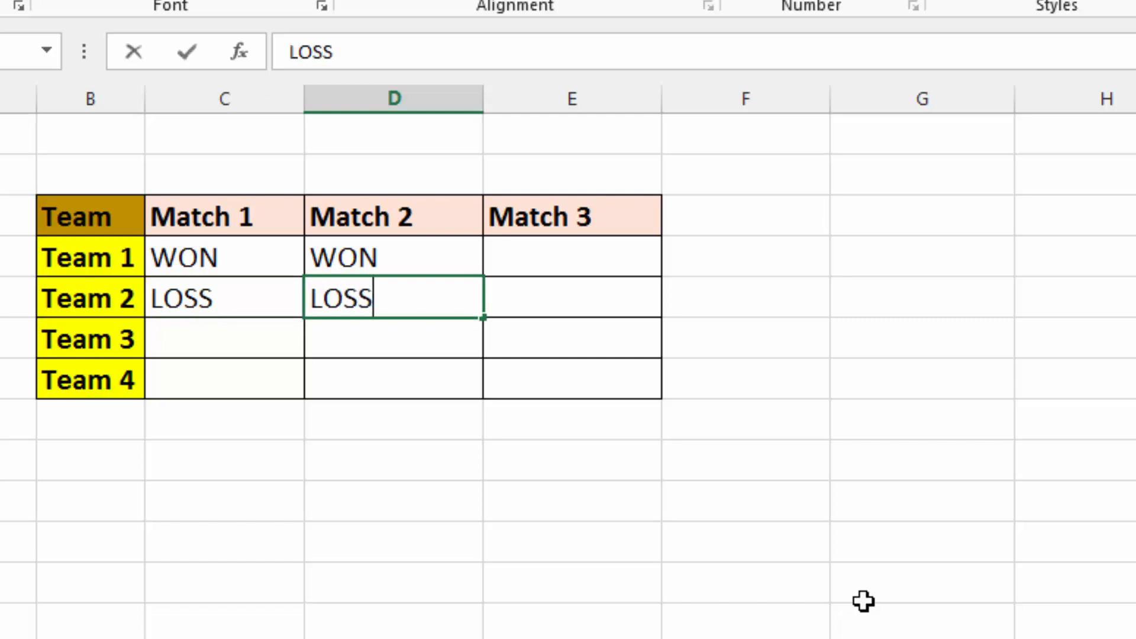
key(ctrl+Return)
key(Tab)
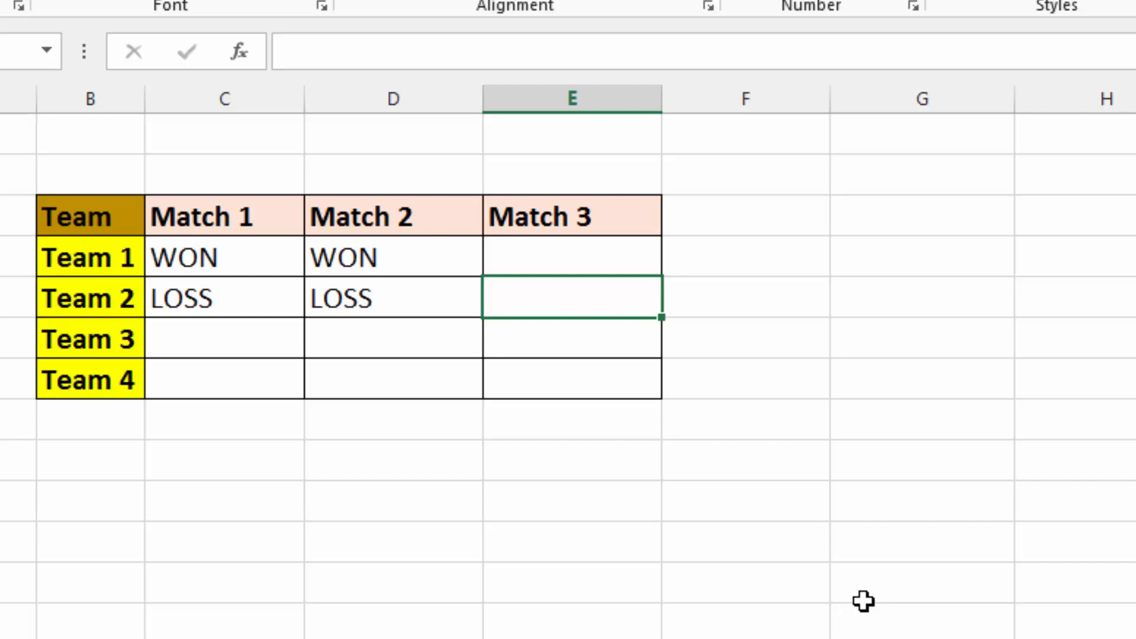
key(Return)
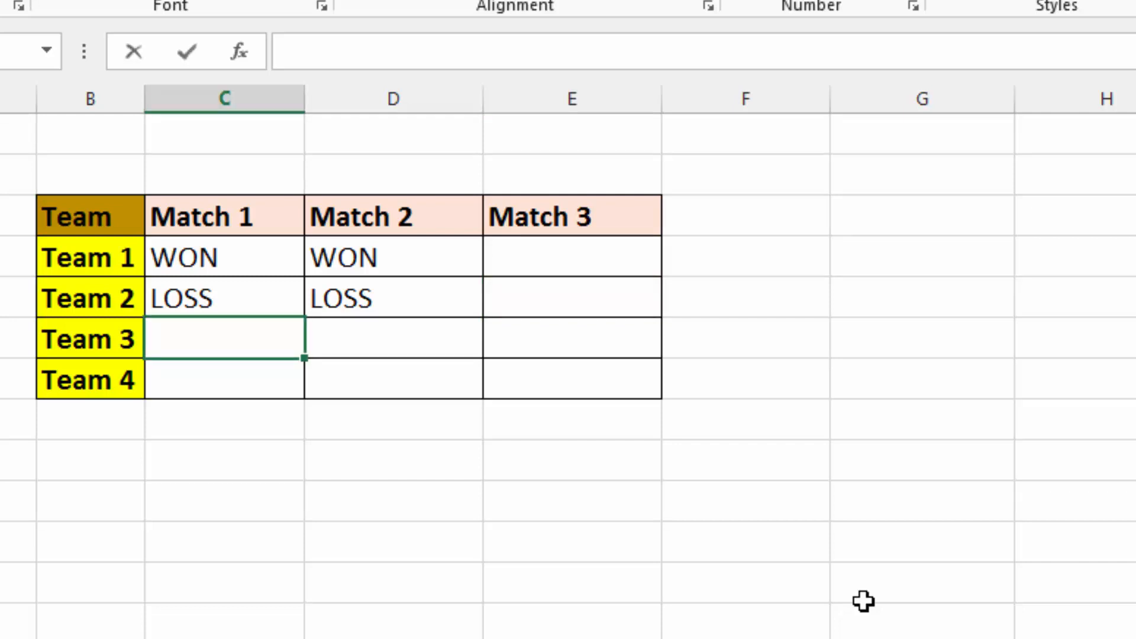
Fill in Team 3's results with WON for Match 1 and LOSS for Match 2
text(WON)
key(Tab)
key(F2)
text(LO)
key(Return)
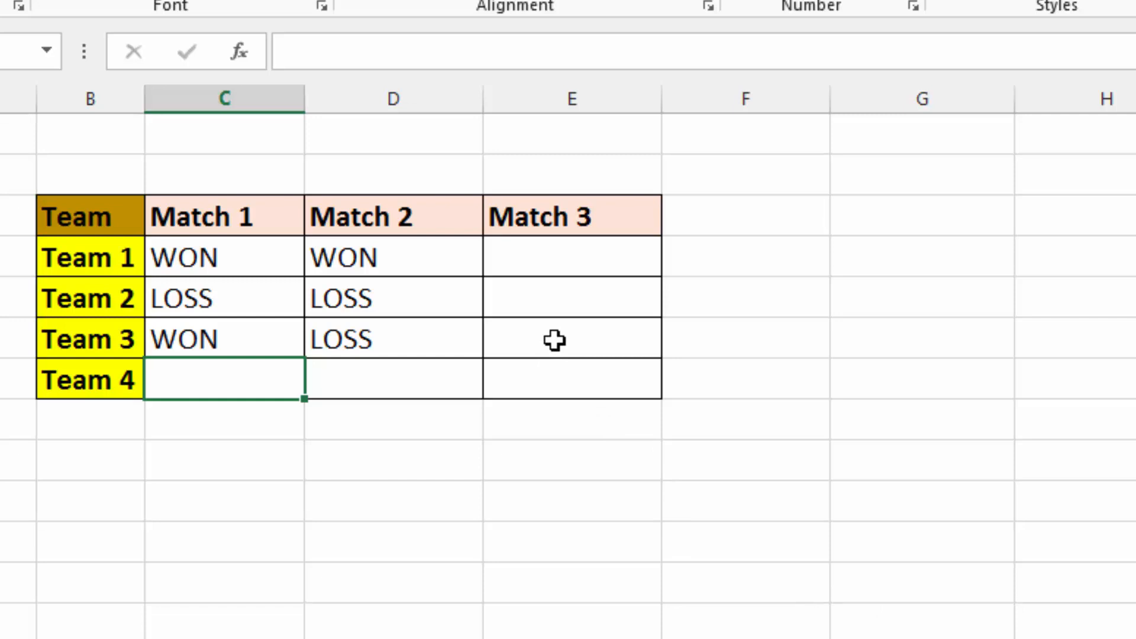
Fill in Team 4's results with LOSS for Match 1 and WON for Match 2
text(LO)
key(Tab)
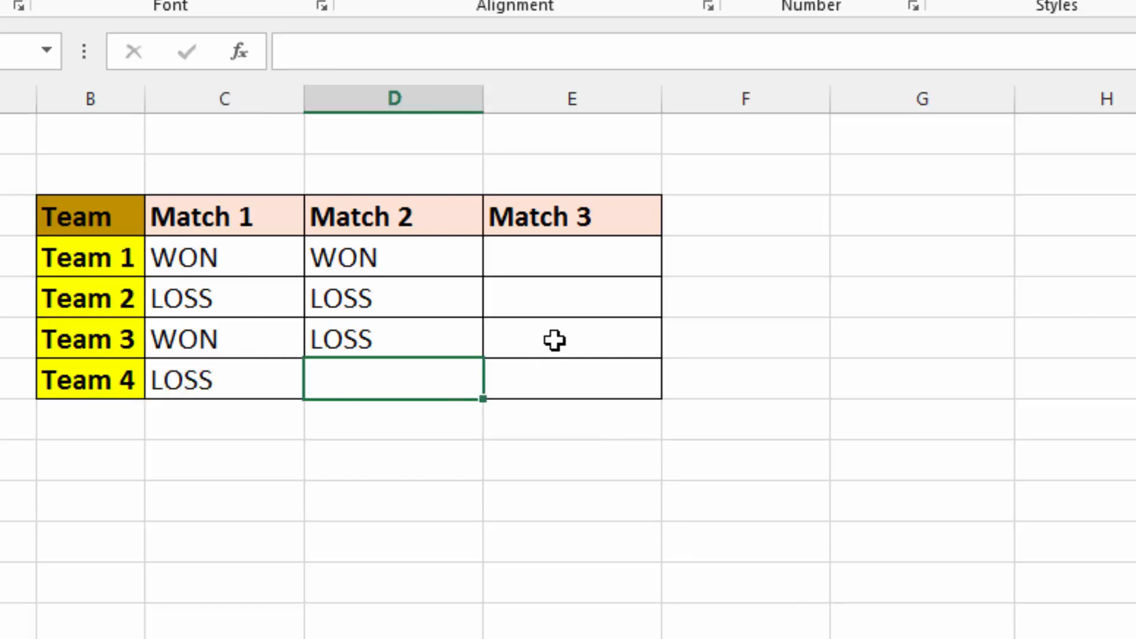
text(WON)
key(Tab)
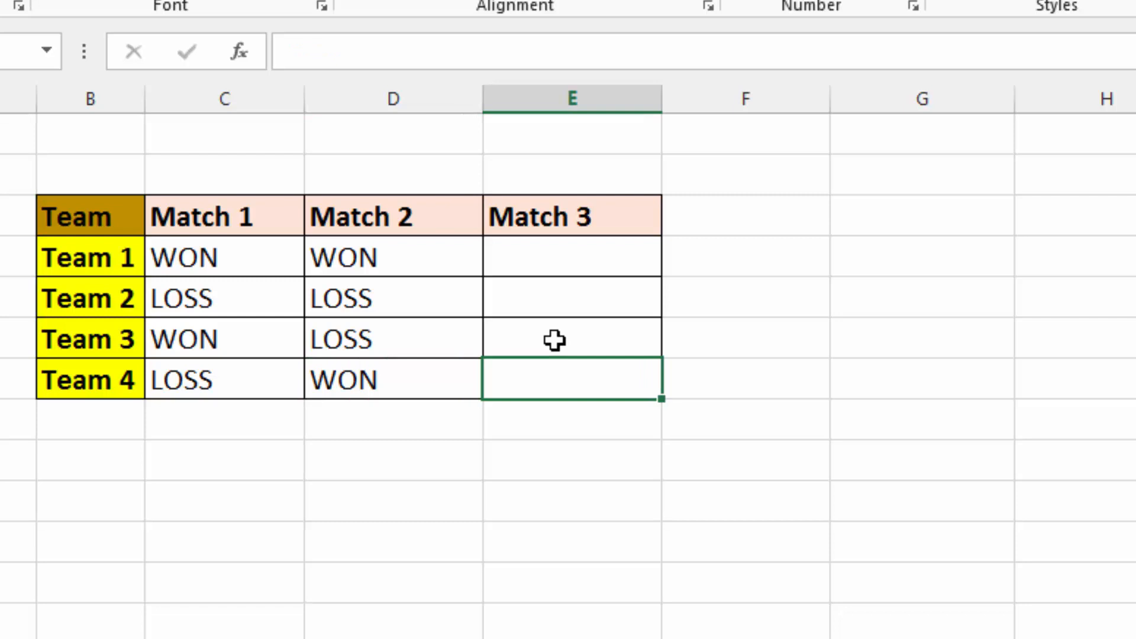
Enter the formula =XOR(C22="WON",D22="WON") in Team 1's Match 3 cell
click(554, 263)
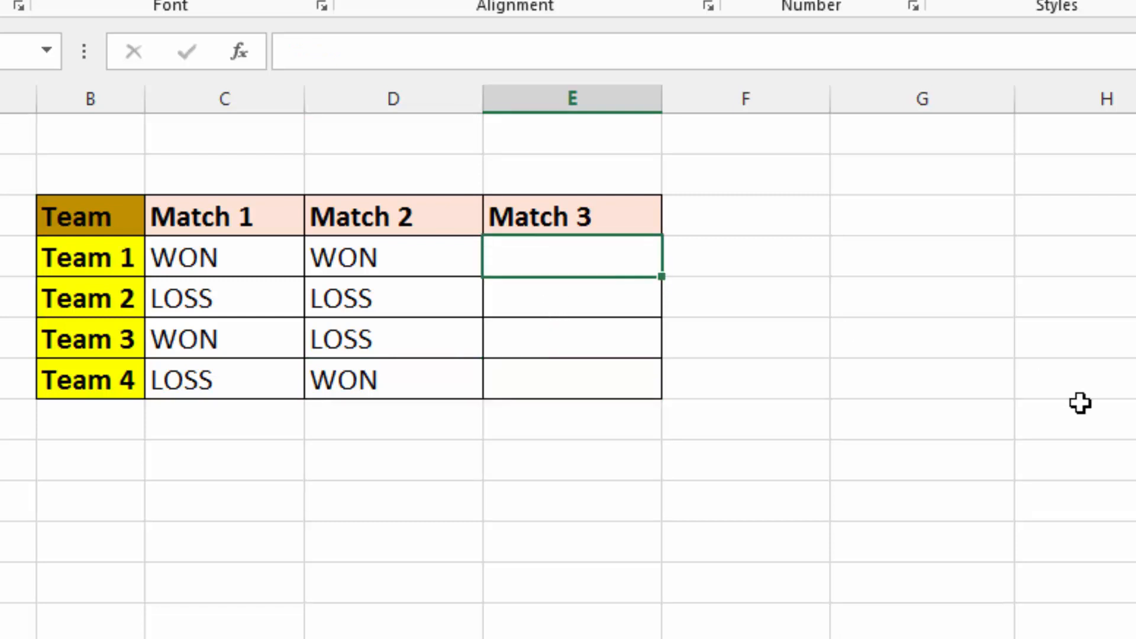
text(=XOR)
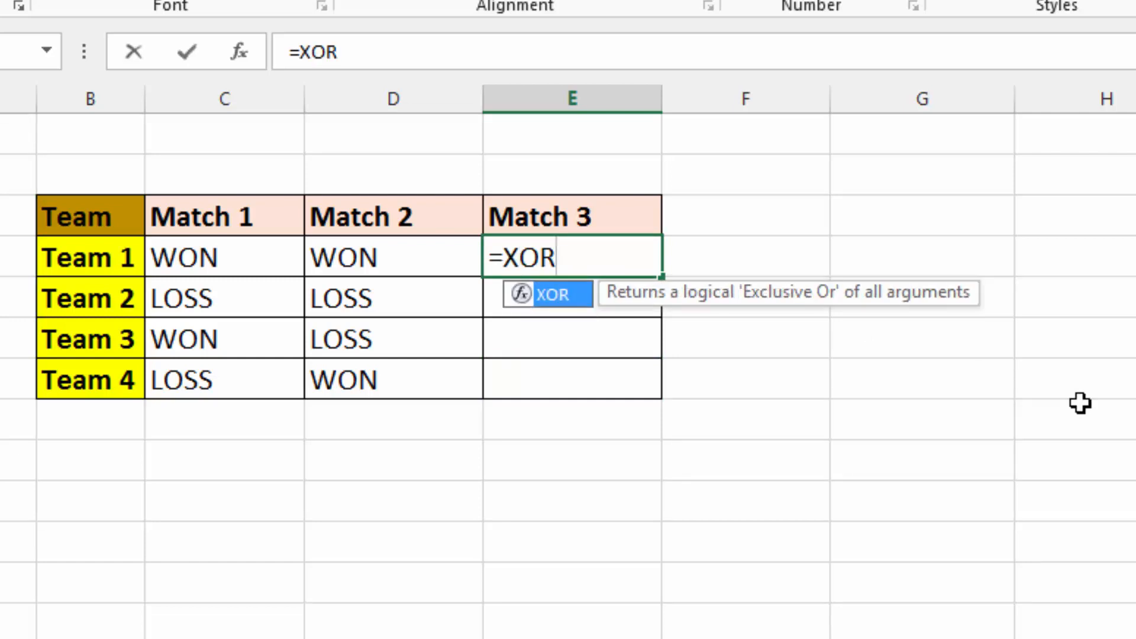
text(()
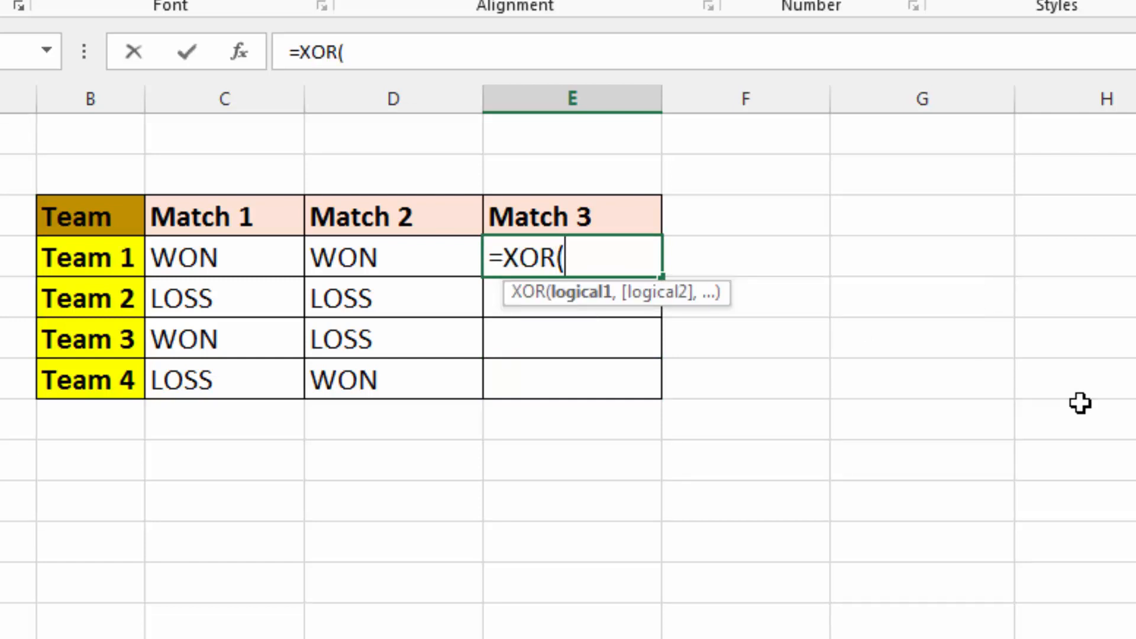
click(206, 257)
text(="WON)
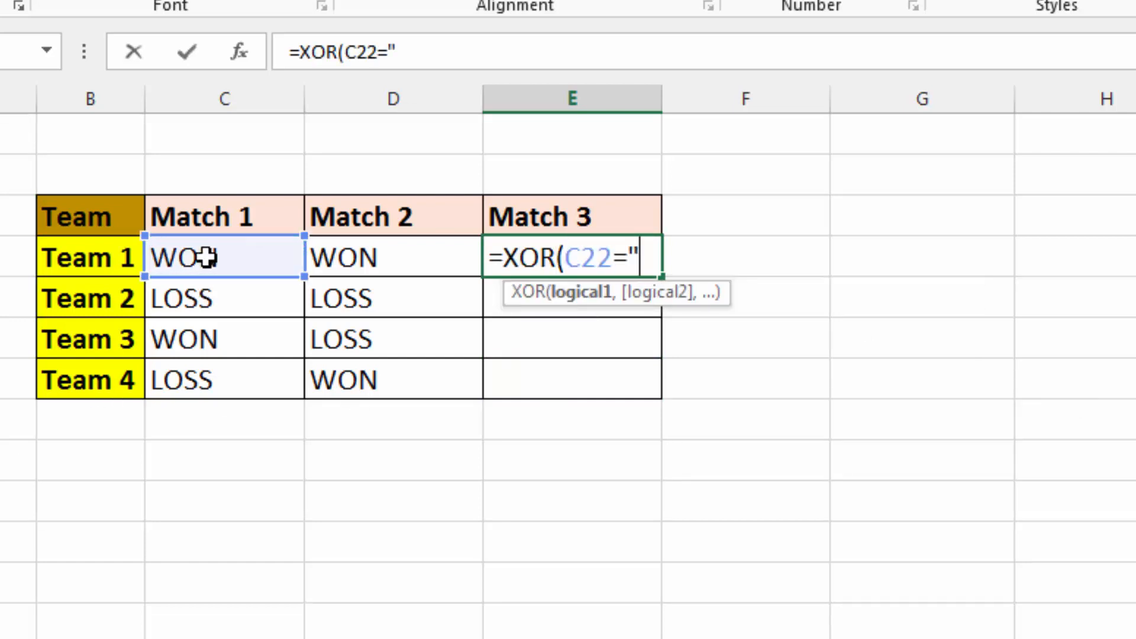
text(",)
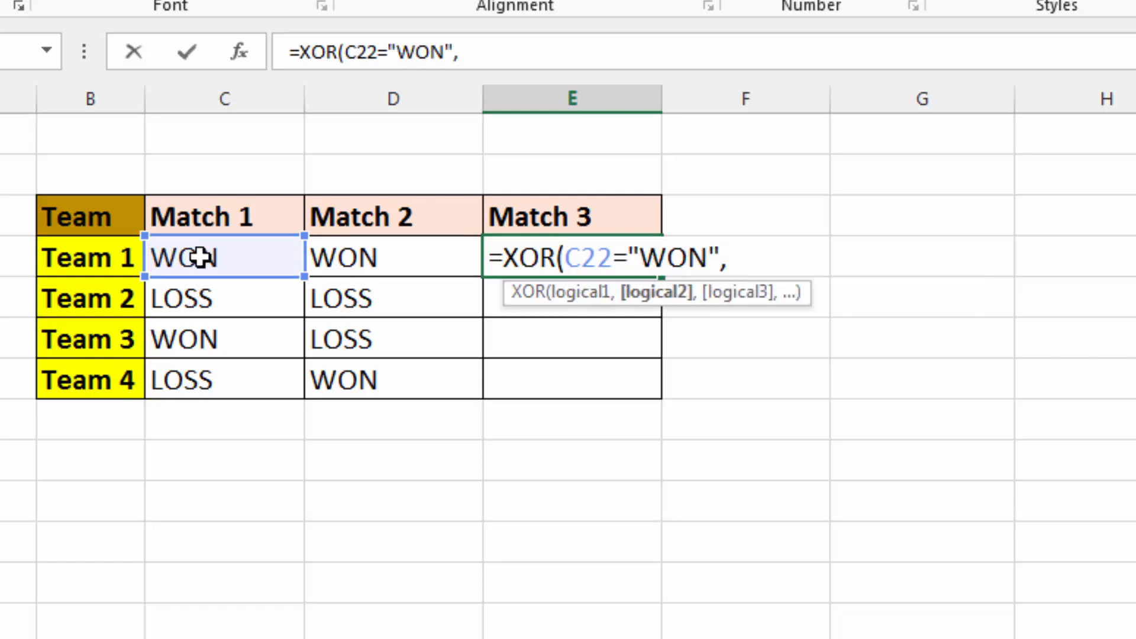
click(337, 260)
text(=")
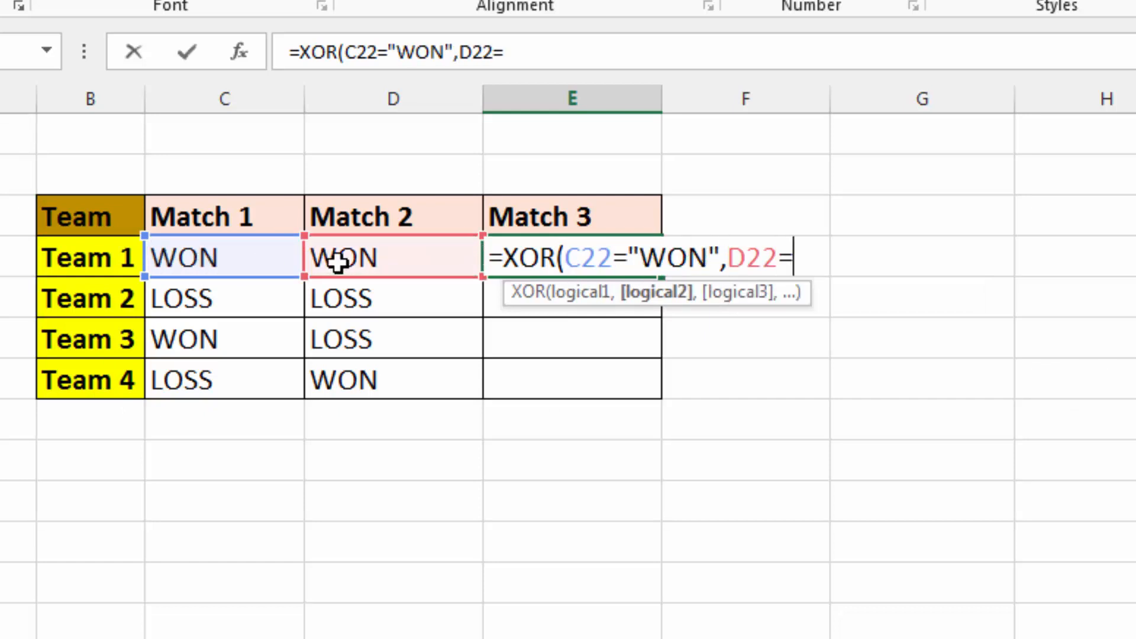
text(WON")
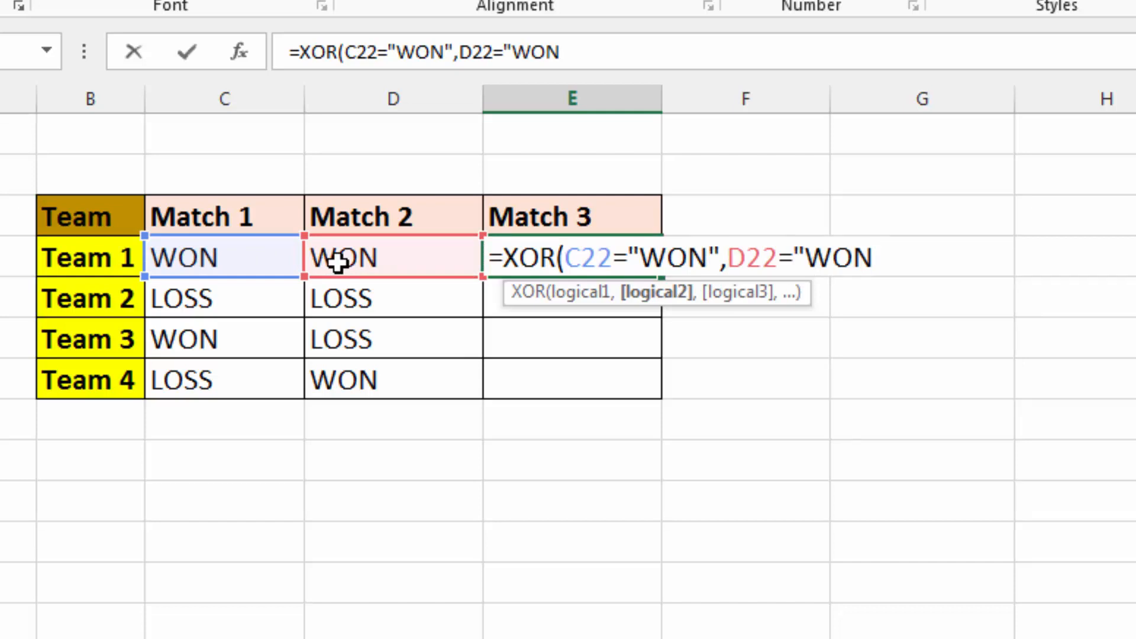
text())
key(Return)
Wrap Team 1's XOR formula in an IF, making it =IF(XOR(C22="WON",D22="WON"),"YES","NO")
click(537, 257)
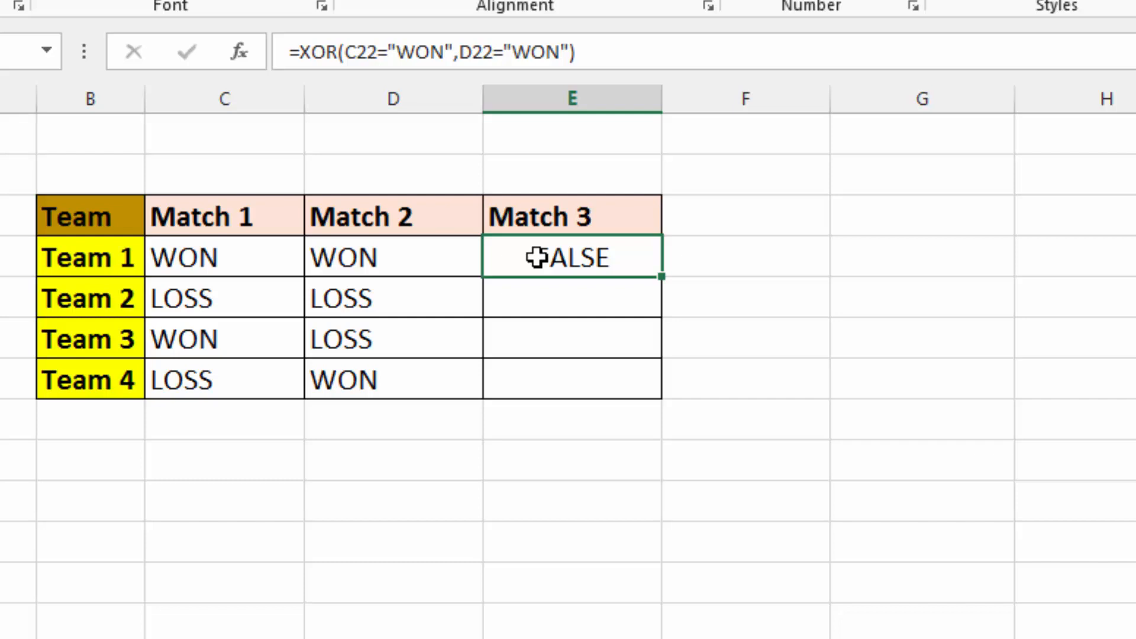
double_click(537, 257)
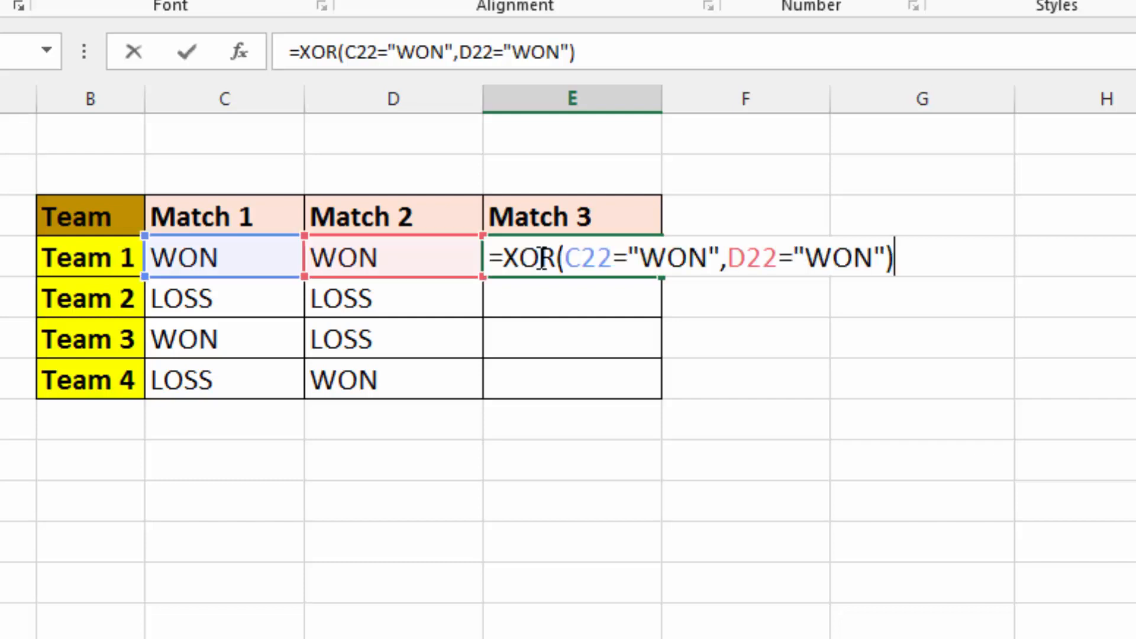
click(505, 256)
text(IF()
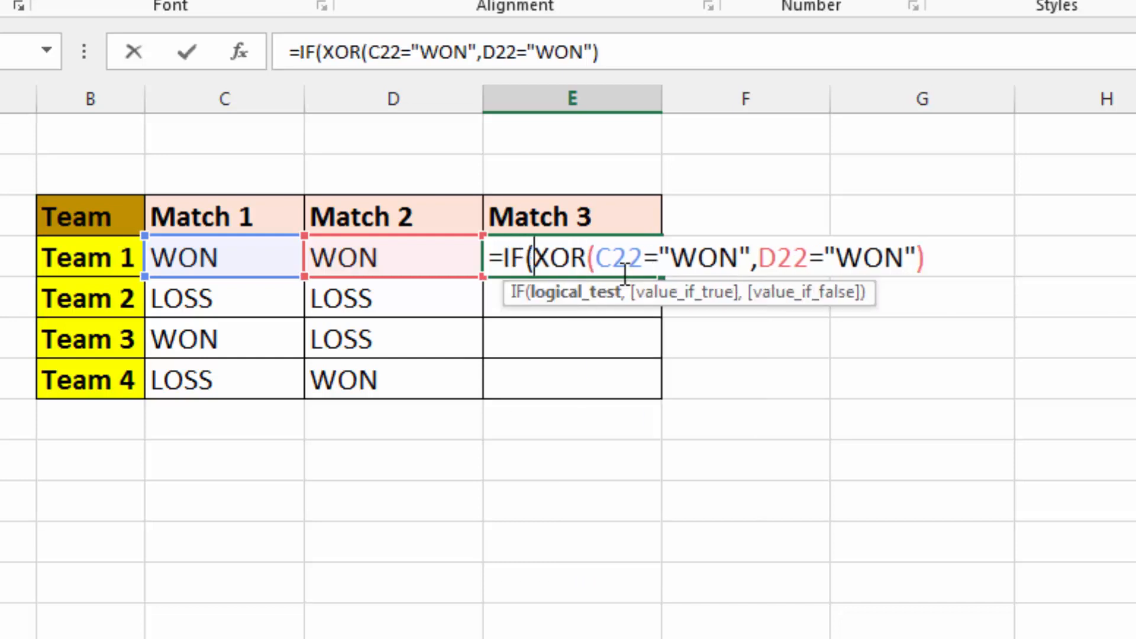
click(940, 259)
text(,")
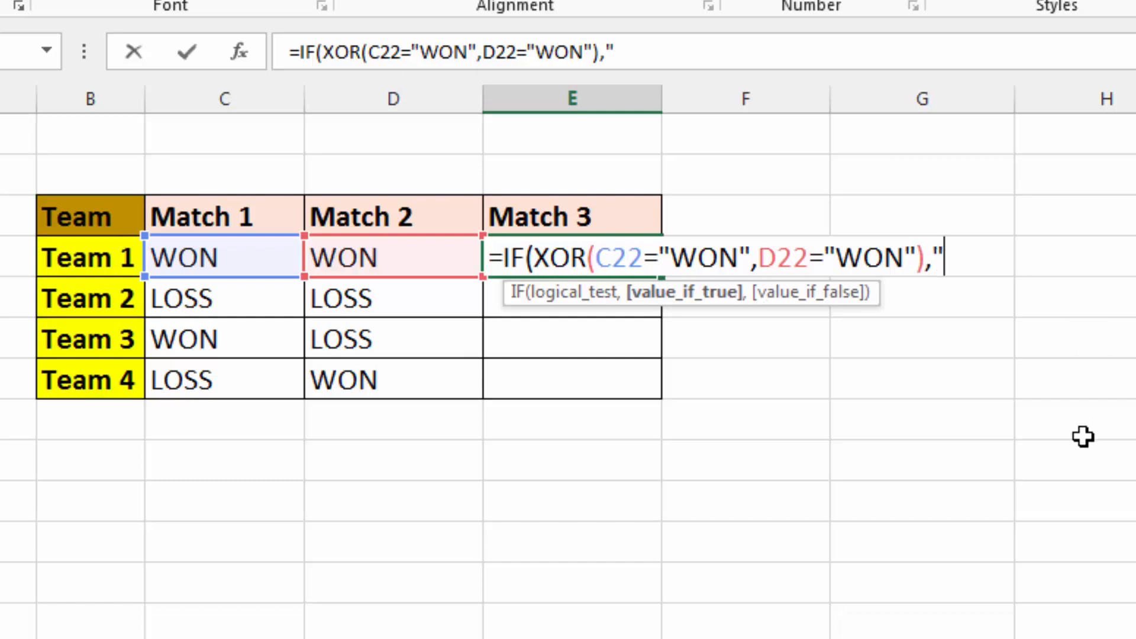
text(yES)
key(BackSpace)
key(BackSpace)
key(BackSpace)
text(YES)
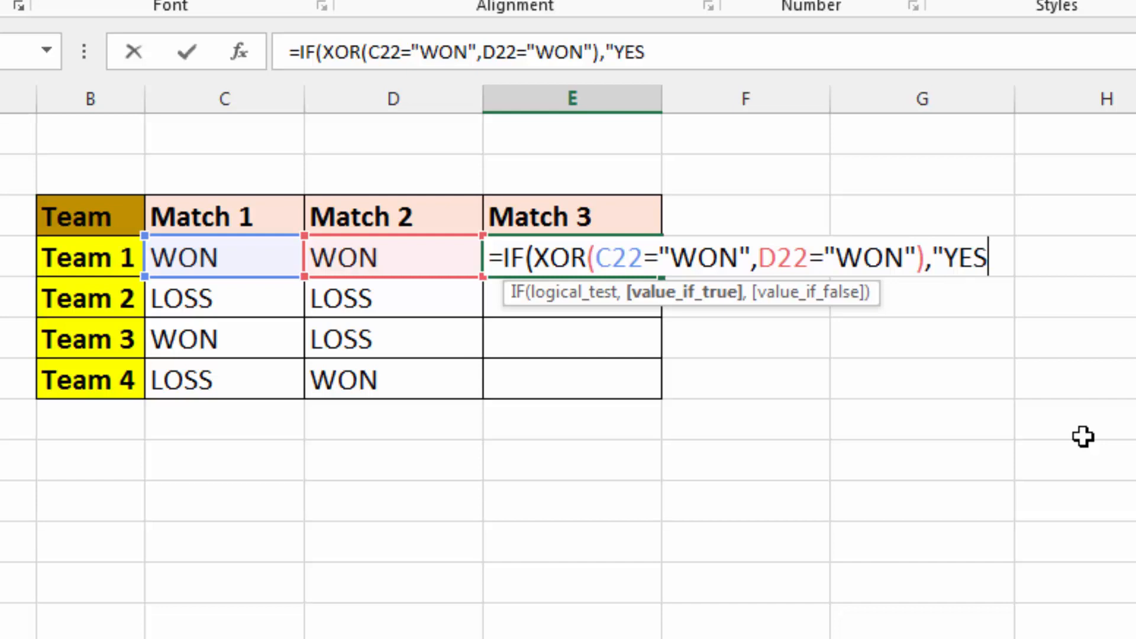
text(","NO)
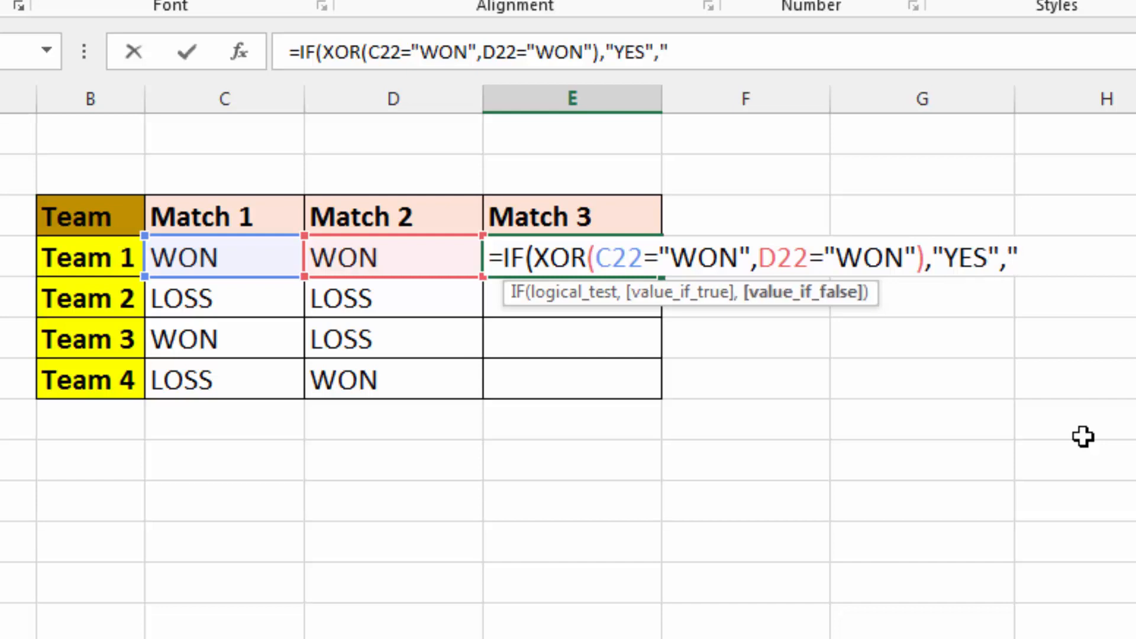
text(")
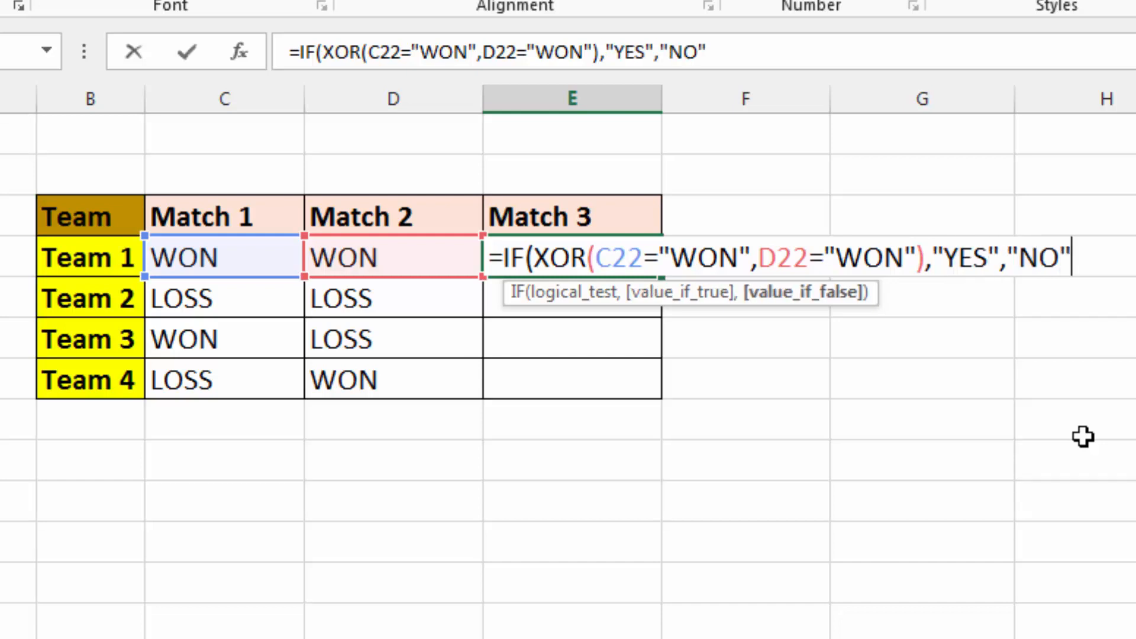
text())
key(Return)
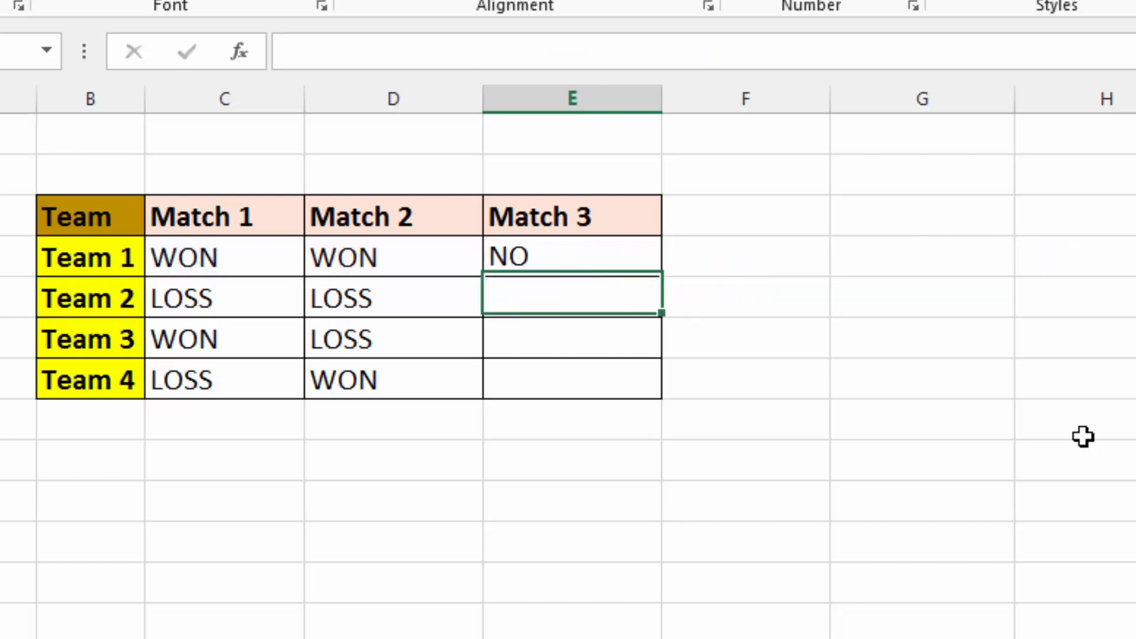
Fill Team 1's Match 3 formula down through Team 4 and check the copied formulas for Teams 2 to 4
click(584, 261)
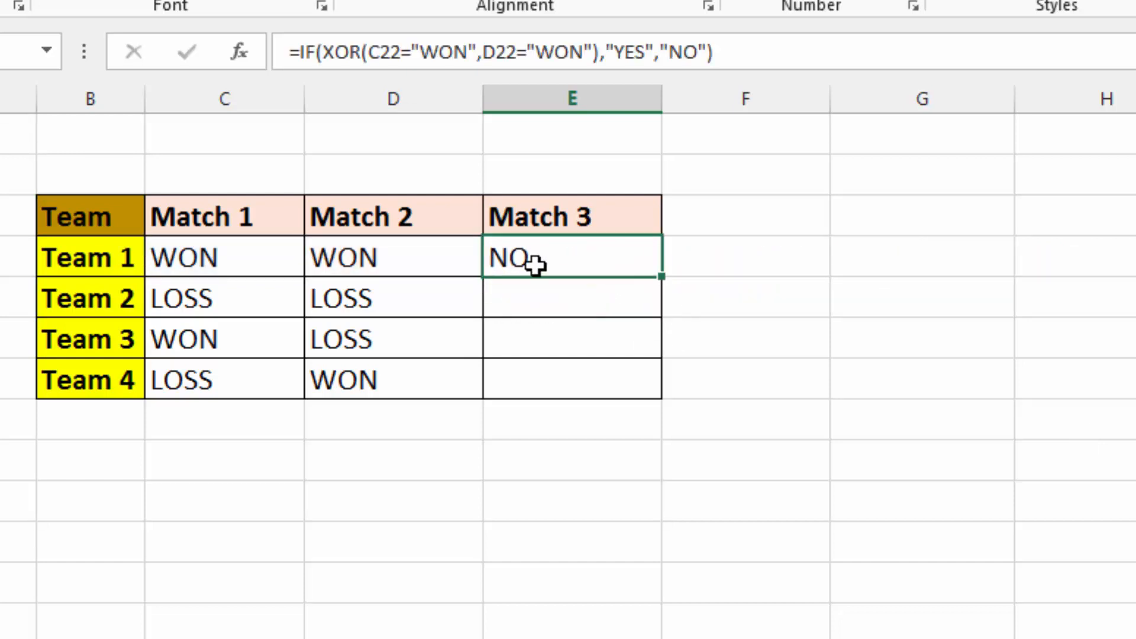
drag(660, 276, 656, 386)
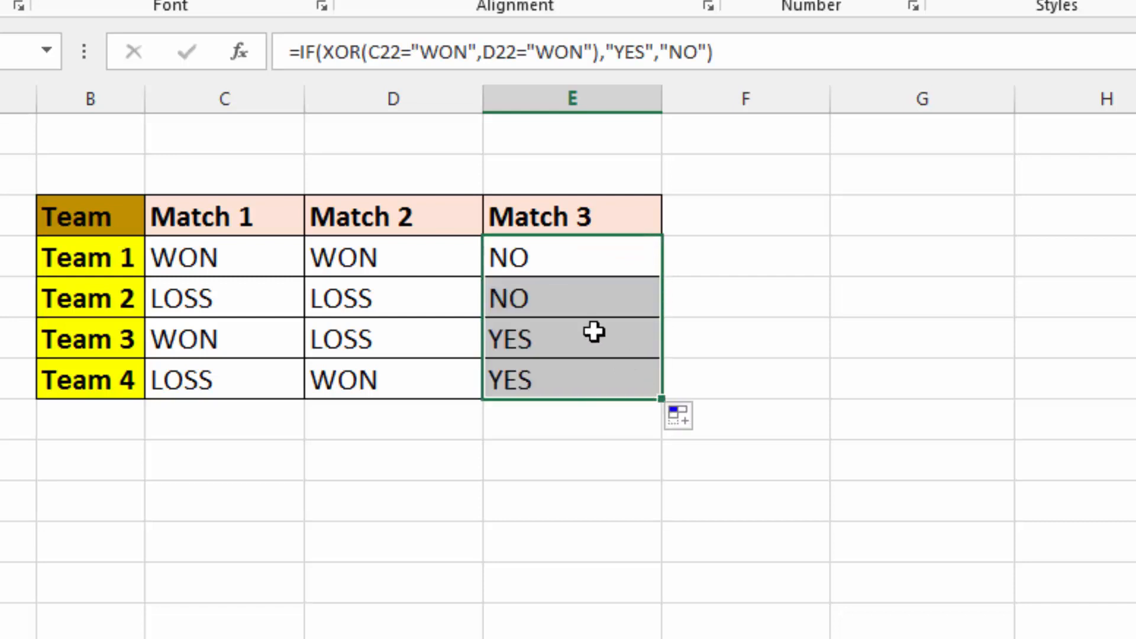
click(546, 306)
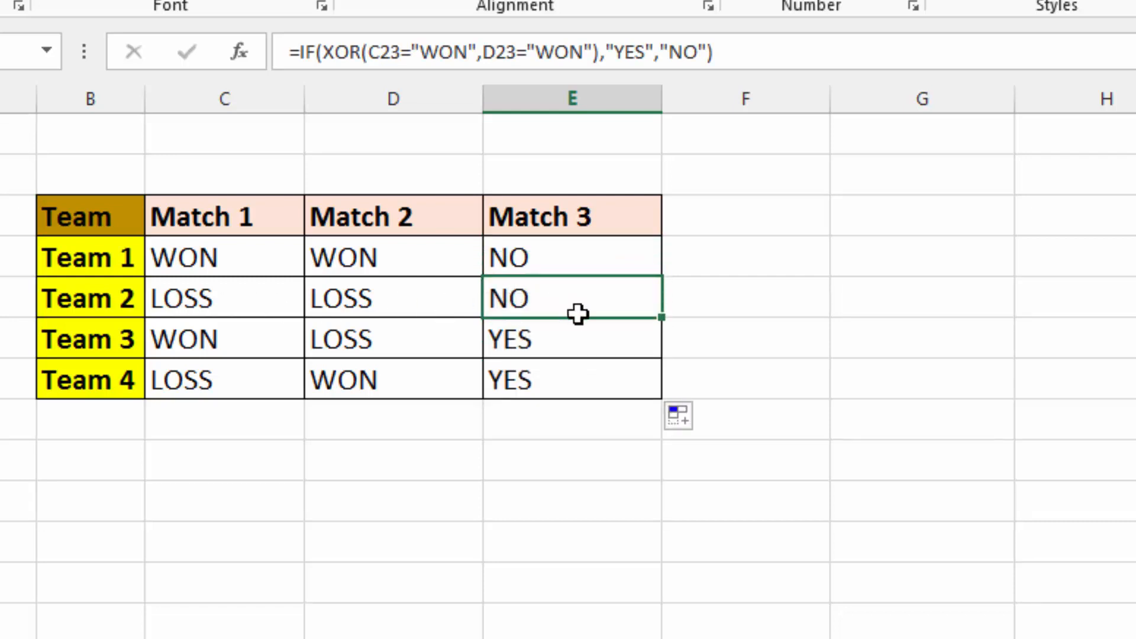
click(582, 341)
click(548, 388)
drag(530, 337, 532, 371)
click(540, 353)
click(548, 378)
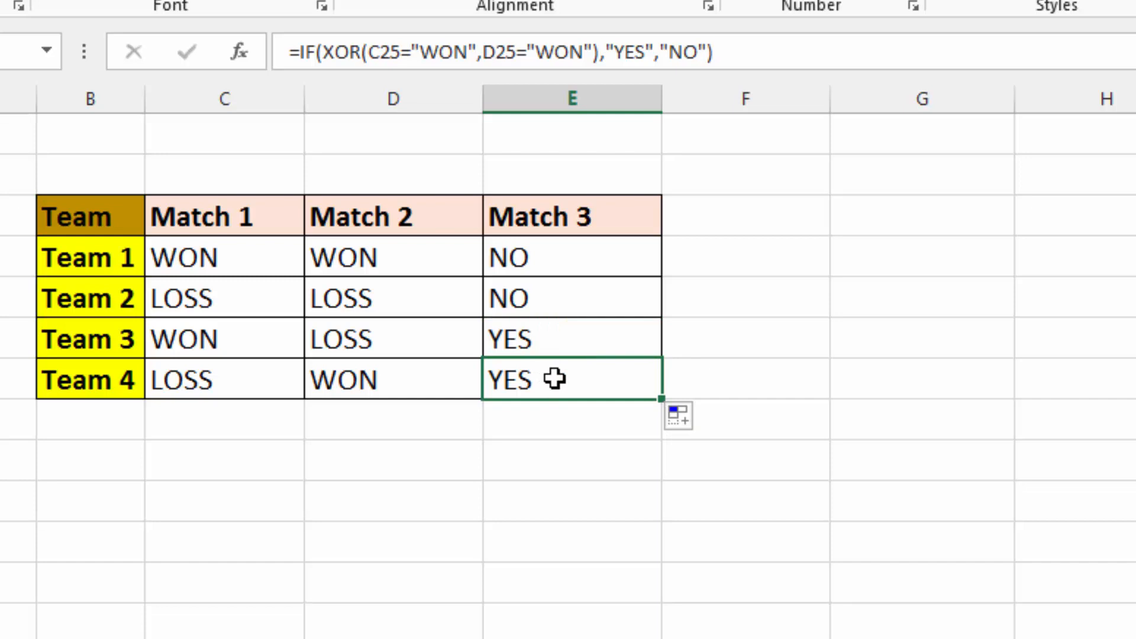
click(734, 376)
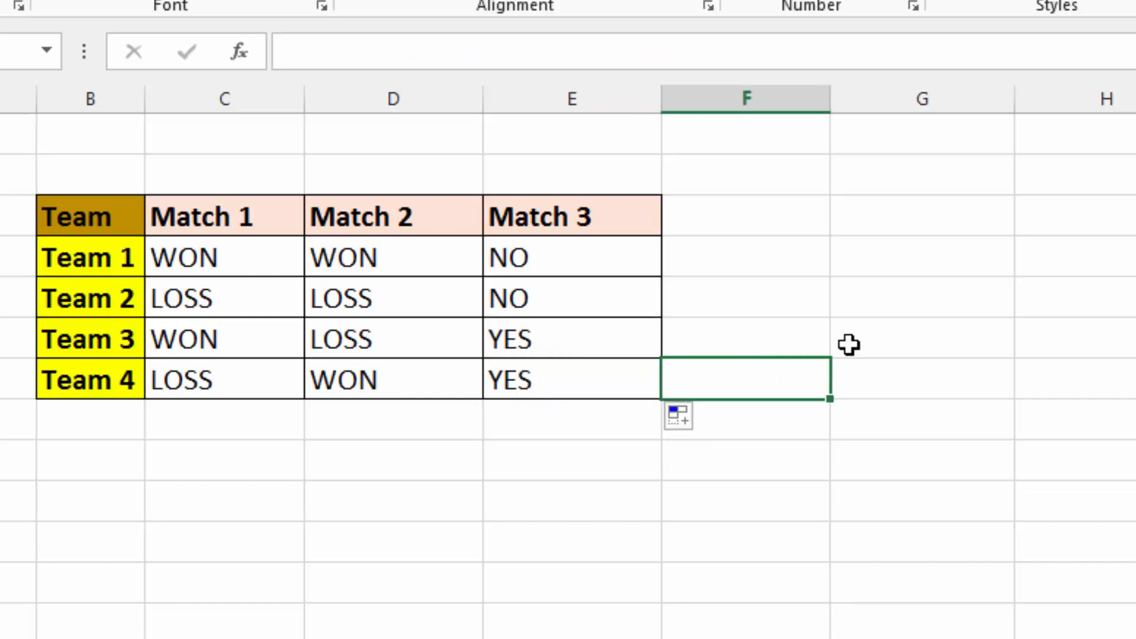
click(868, 346)
click(870, 390)
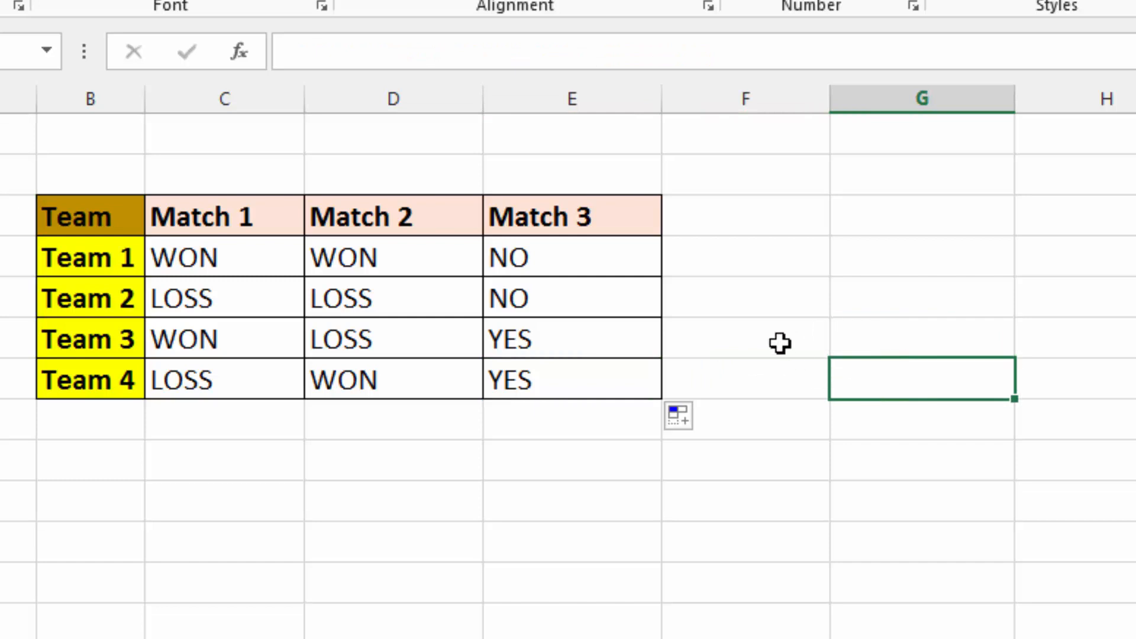
click(774, 336)
scroll(774, 336, up, 6)
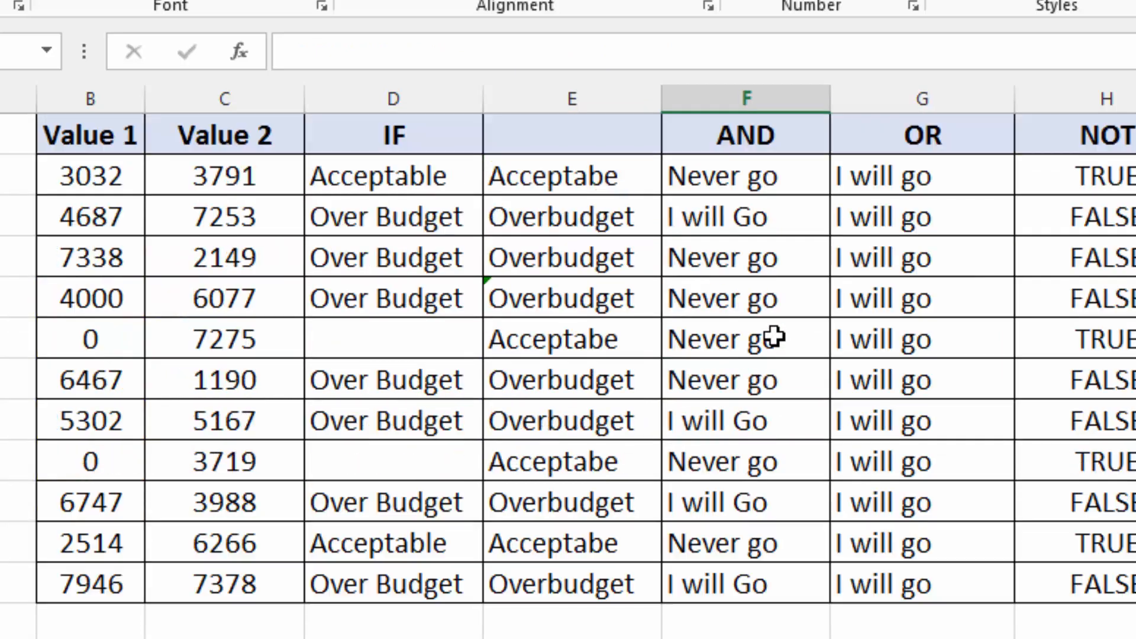